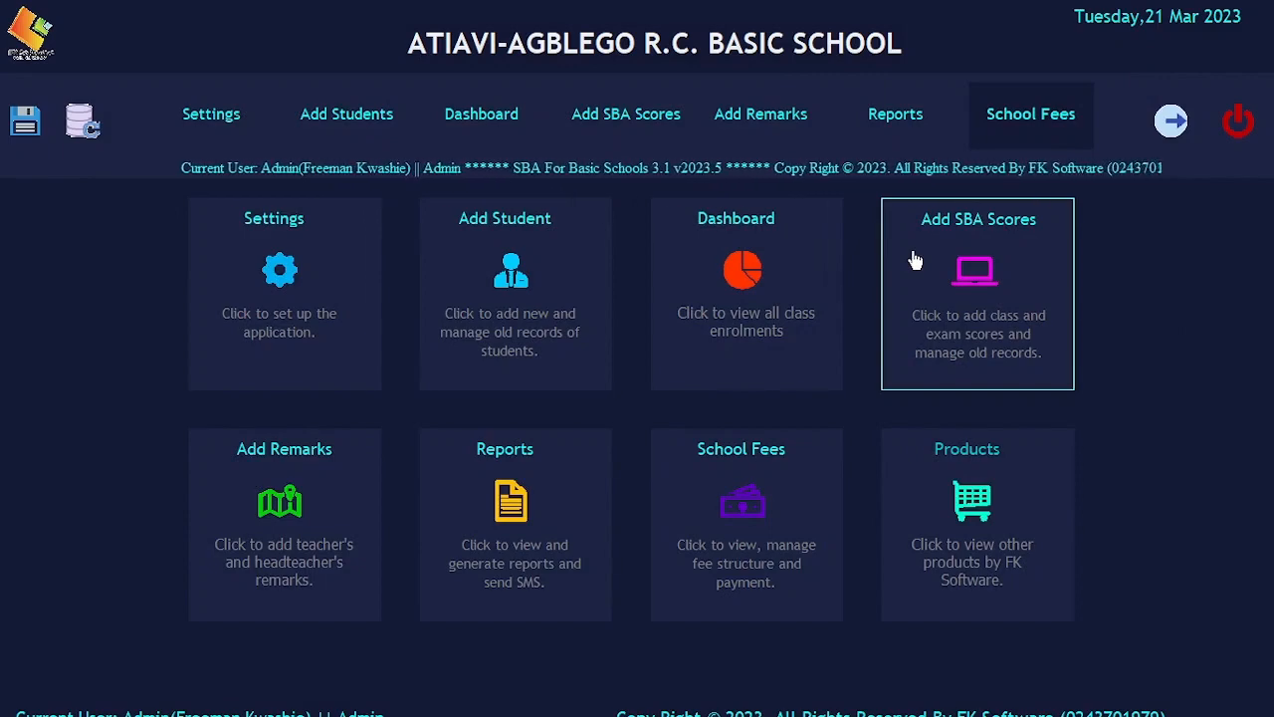
Open the Add SBA Scores window, reopening it once, and bring up its score-entry form
left_click(915, 259)
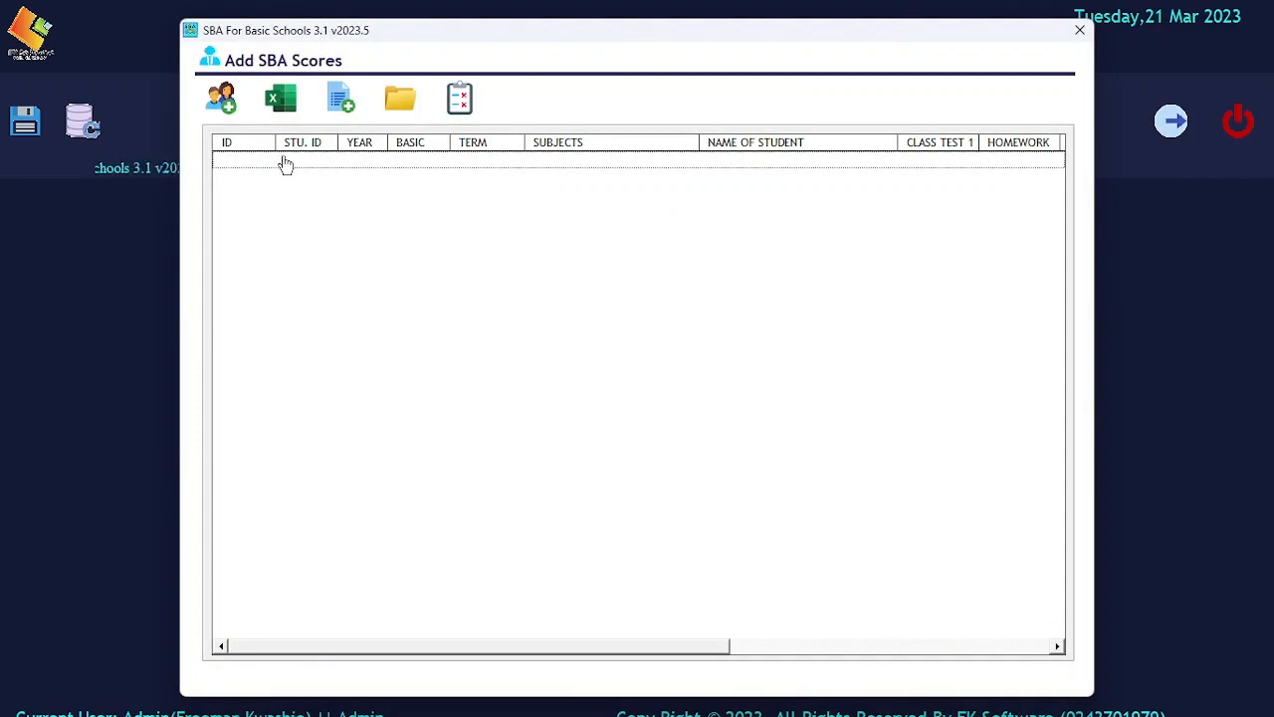
left_click(1079, 30)
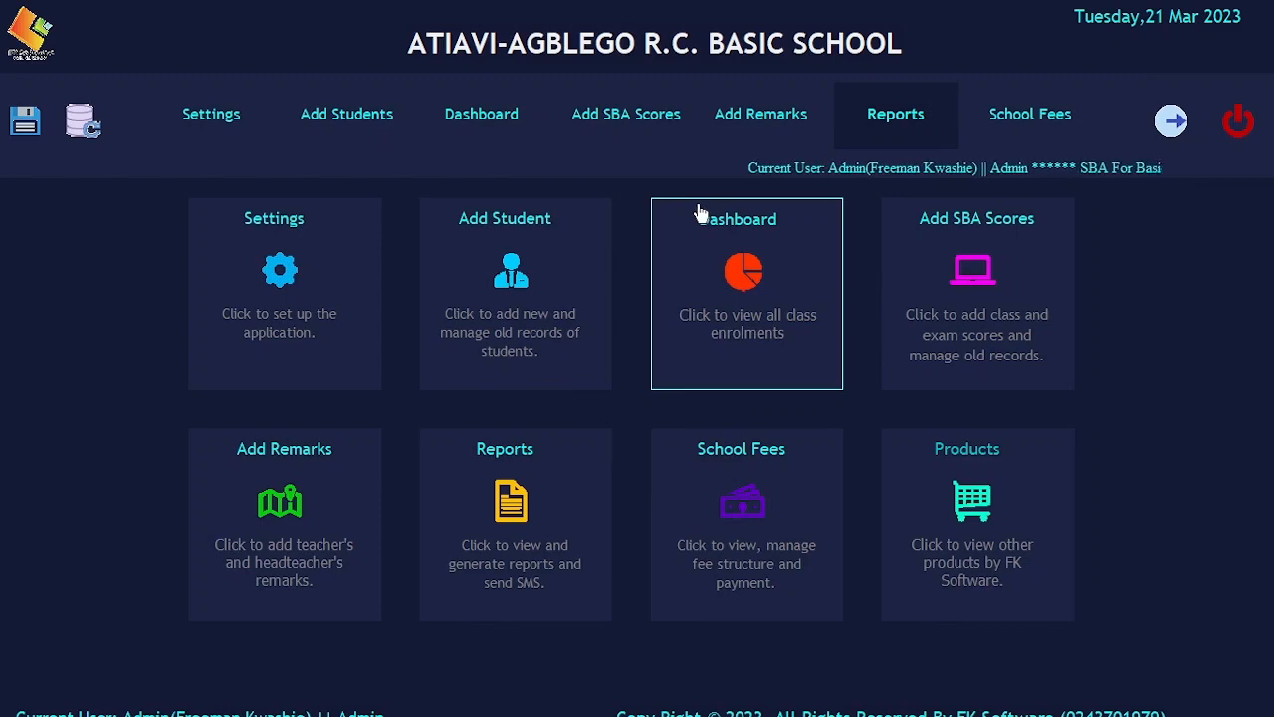
left_click(929, 239)
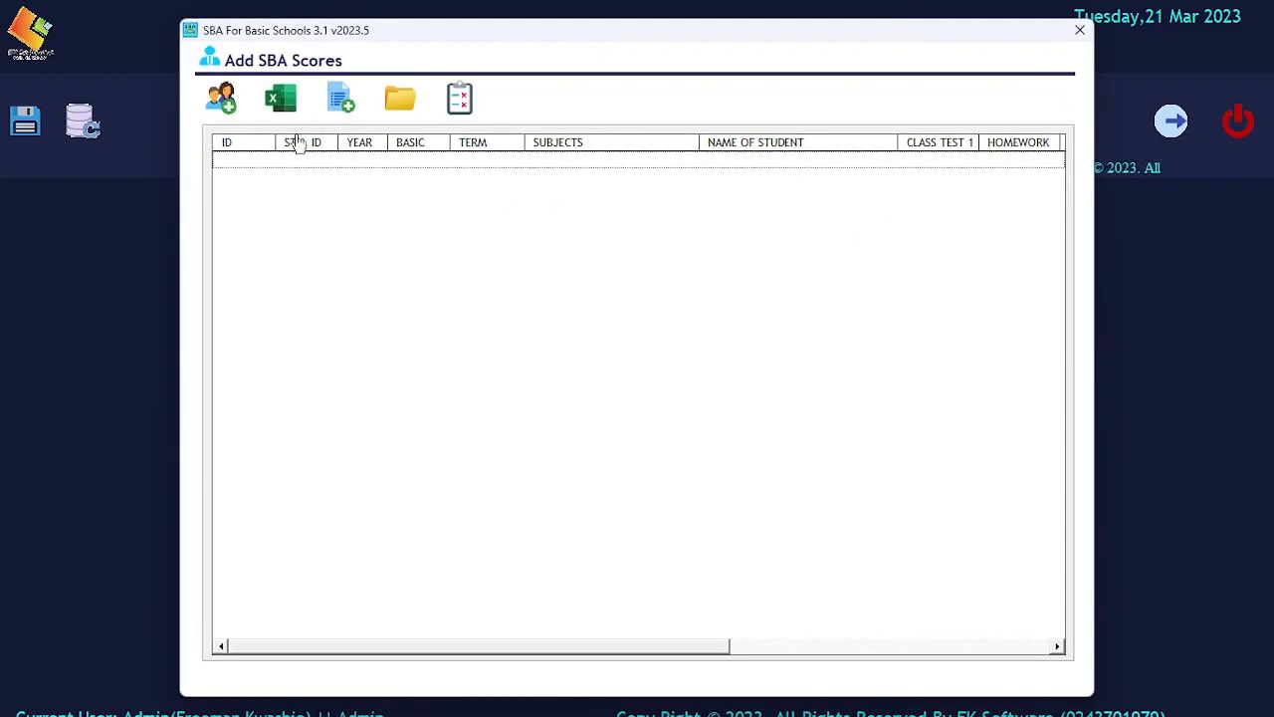
left_click(219, 100)
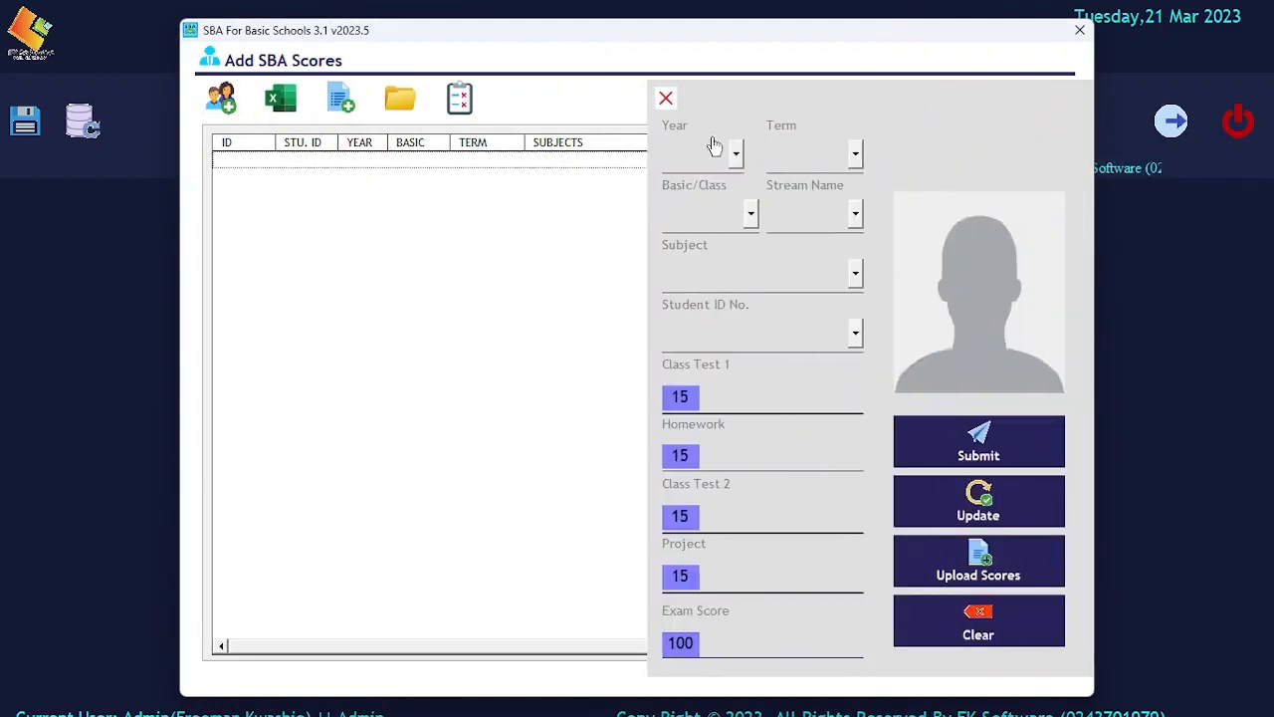
Glance at the Year list without choosing, then close the score-entry side panel
left_click(737, 151)
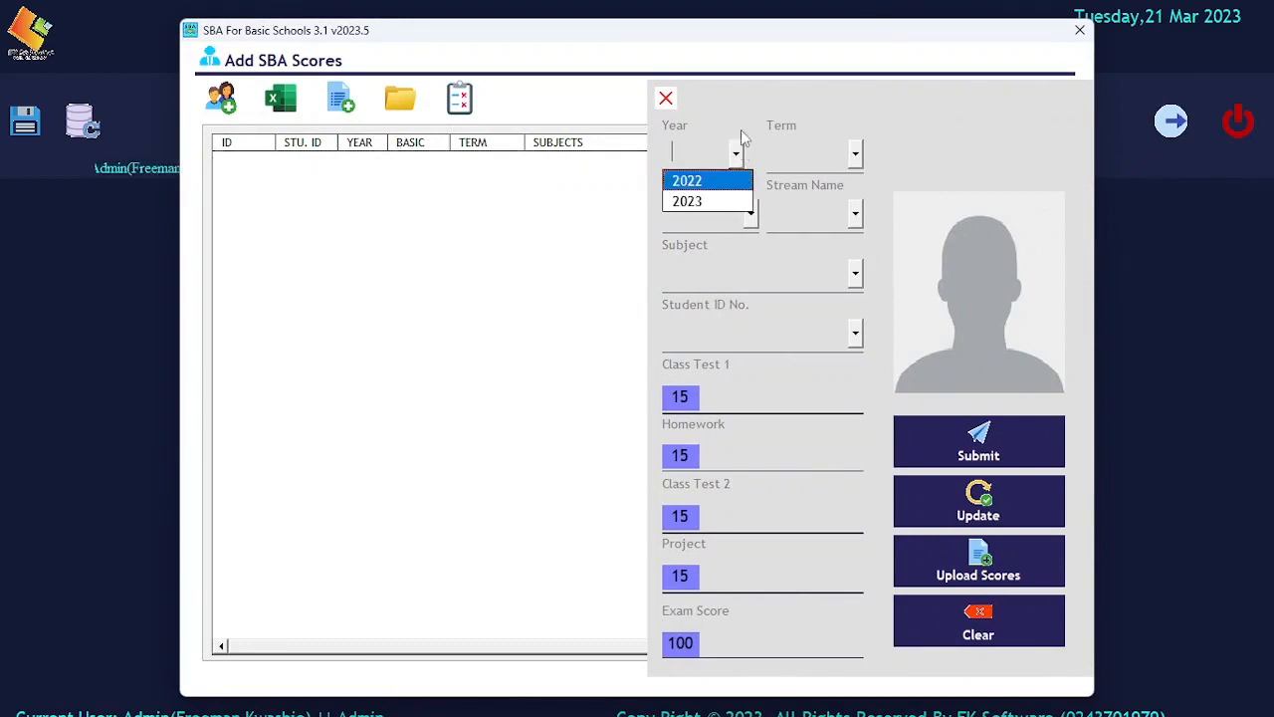
left_click(738, 123)
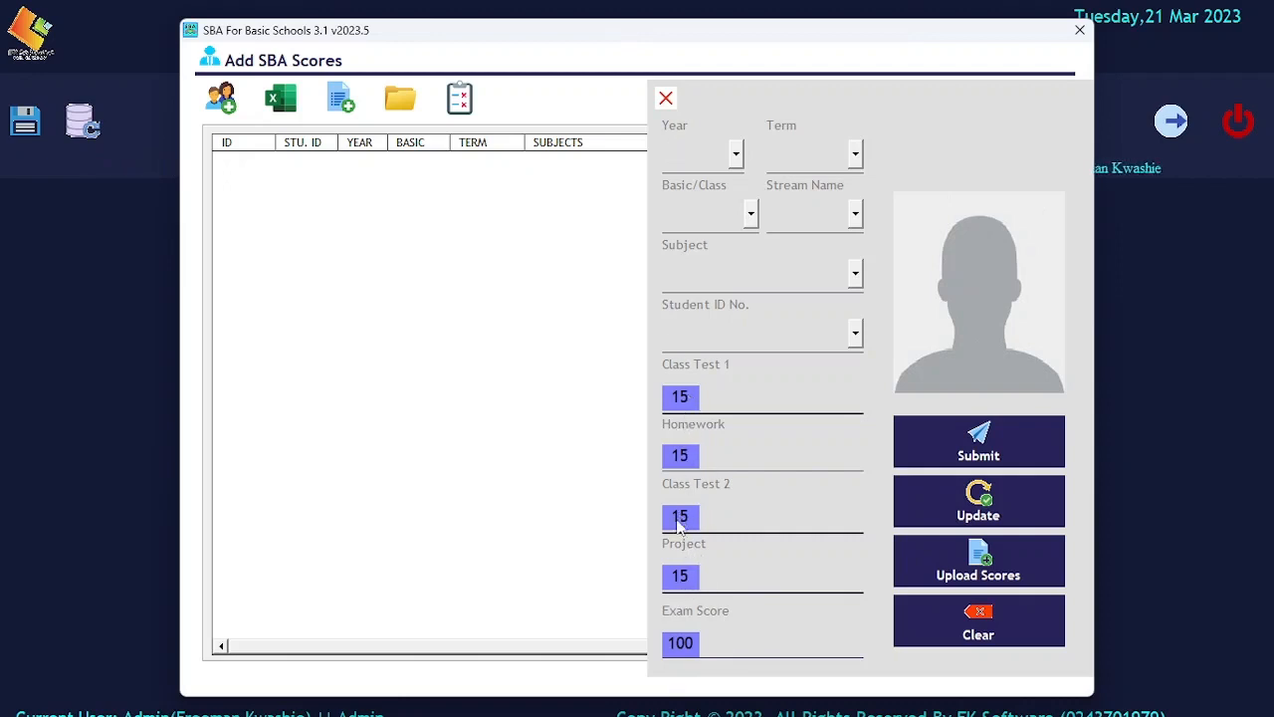
left_click(662, 98)
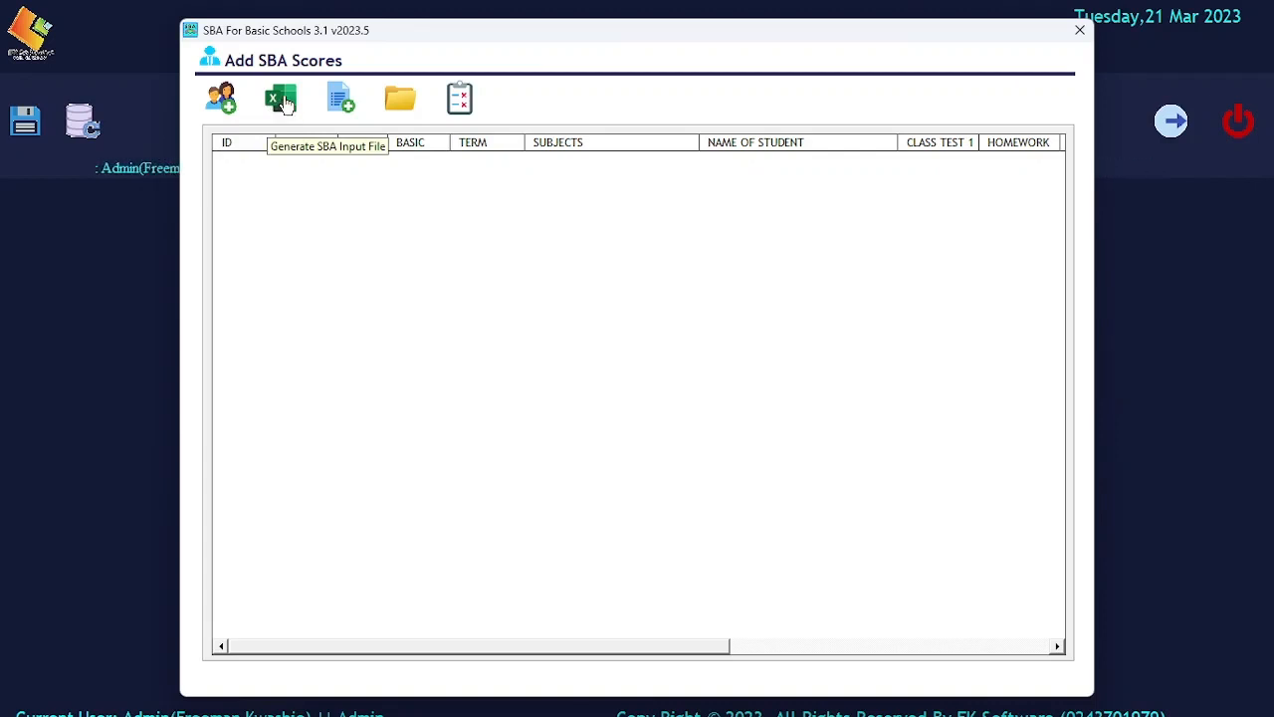
Choose year 2023, Term 1, class Basic 6 and stream B6, then request the SBA input file
left_click(285, 104)
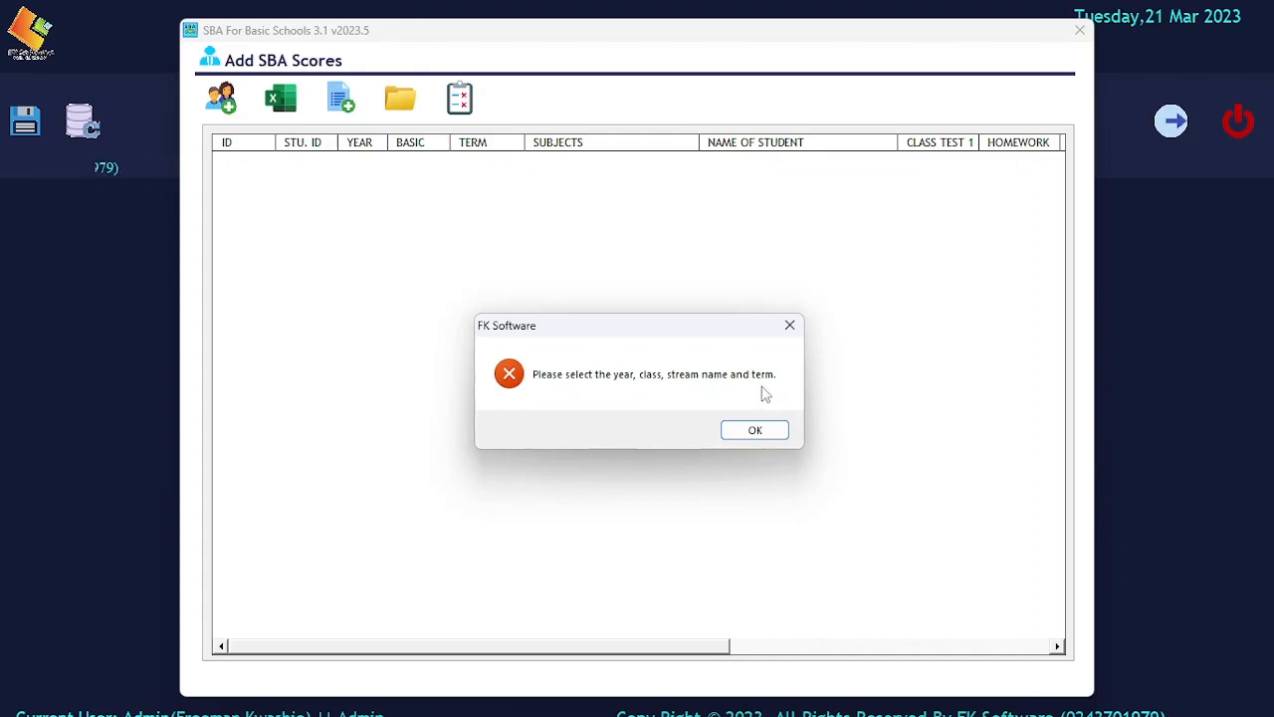
left_click(753, 430)
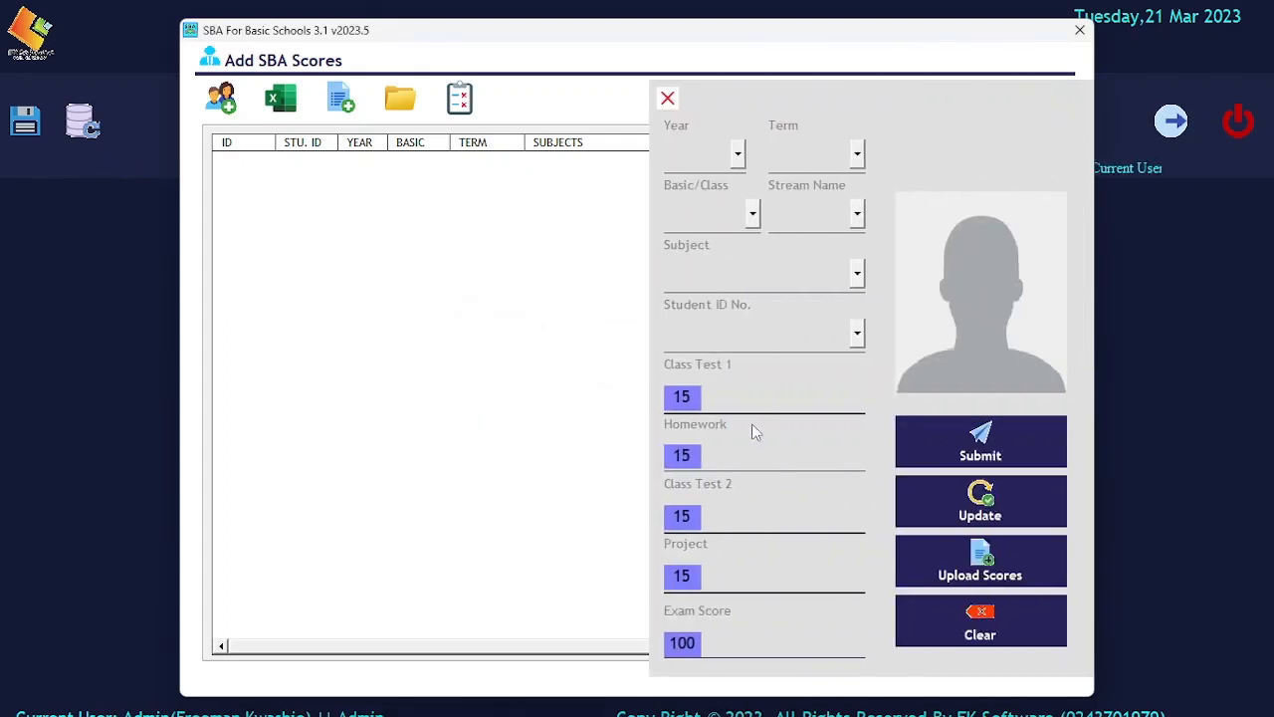
left_click(737, 153)
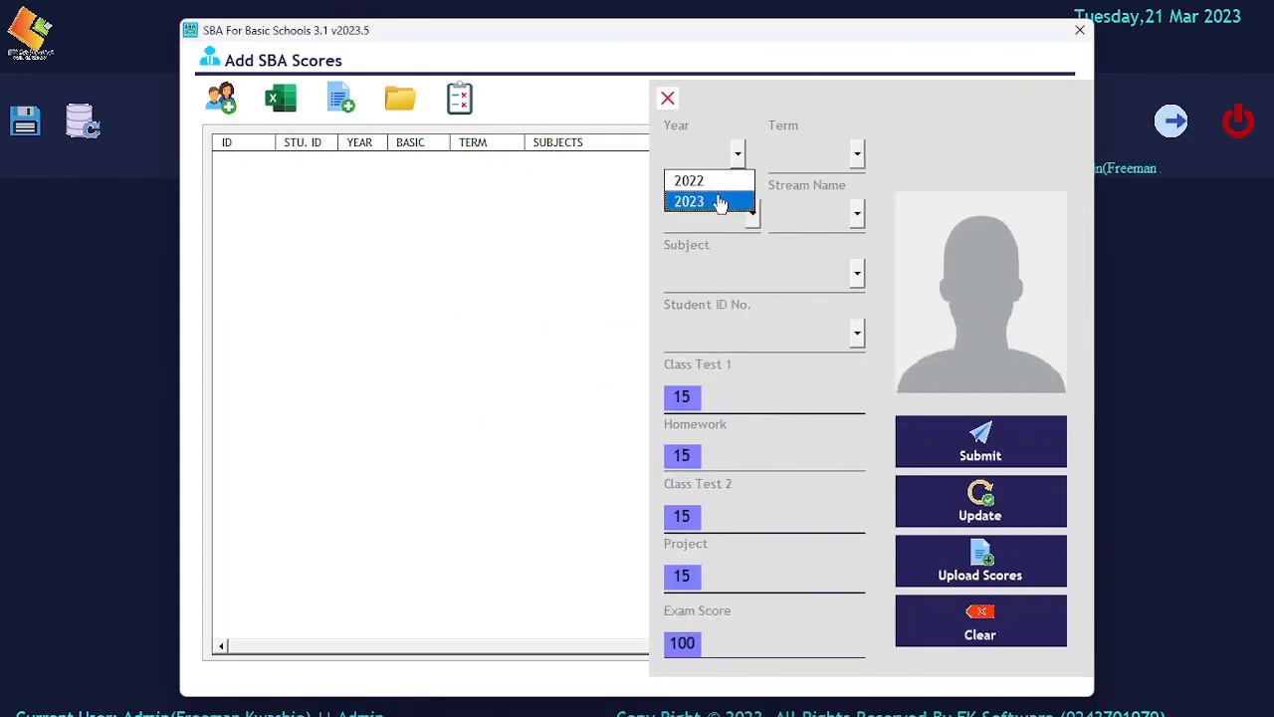
left_click(721, 202)
left_click(856, 152)
left_click(788, 177)
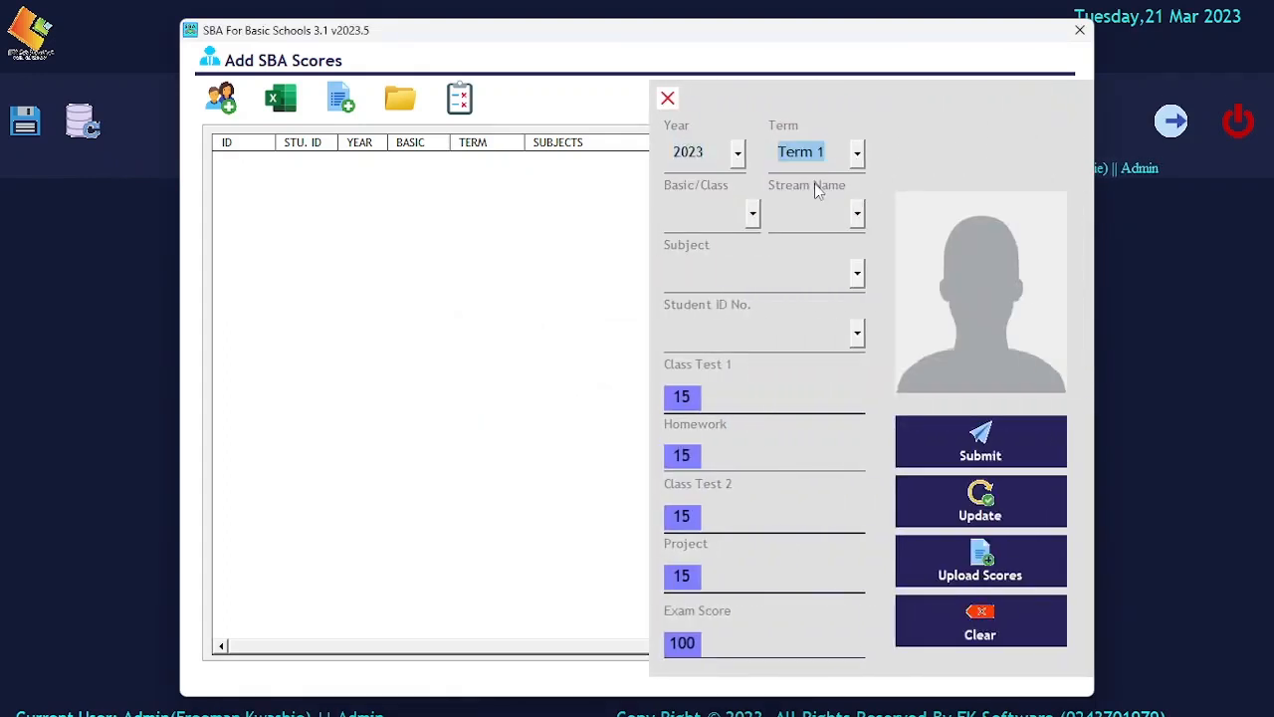
left_click(753, 214)
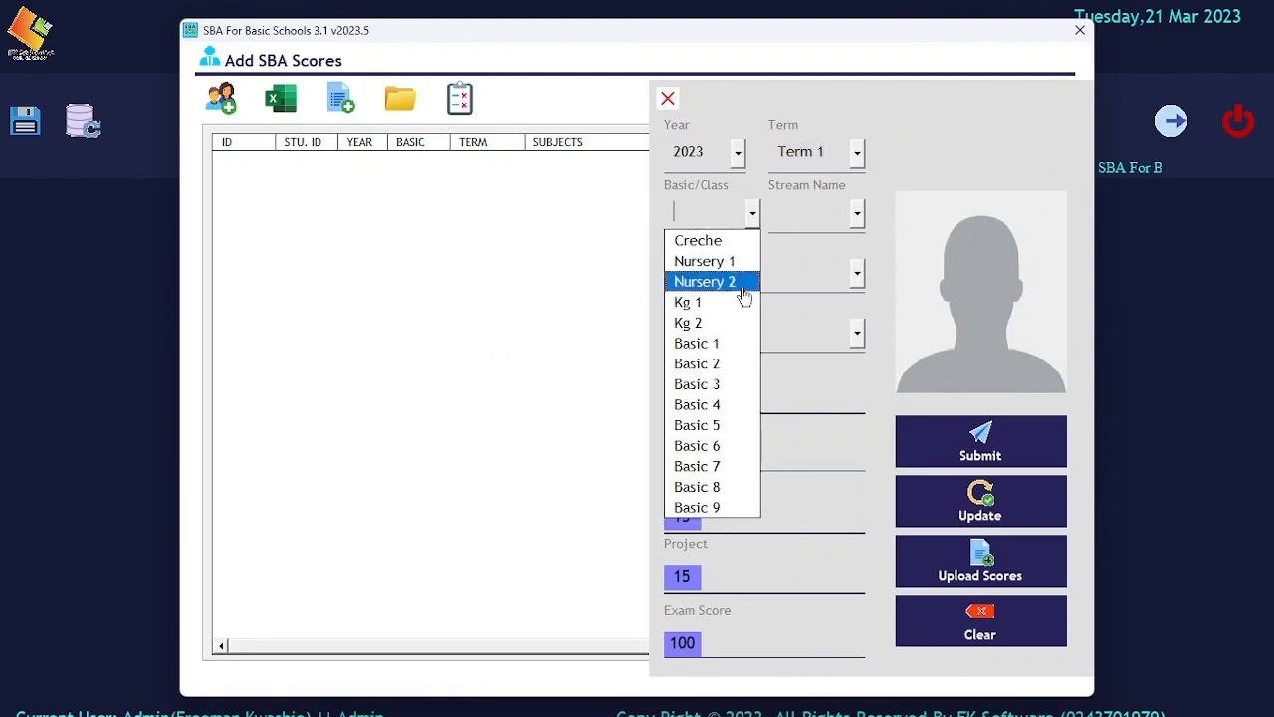
left_click(717, 446)
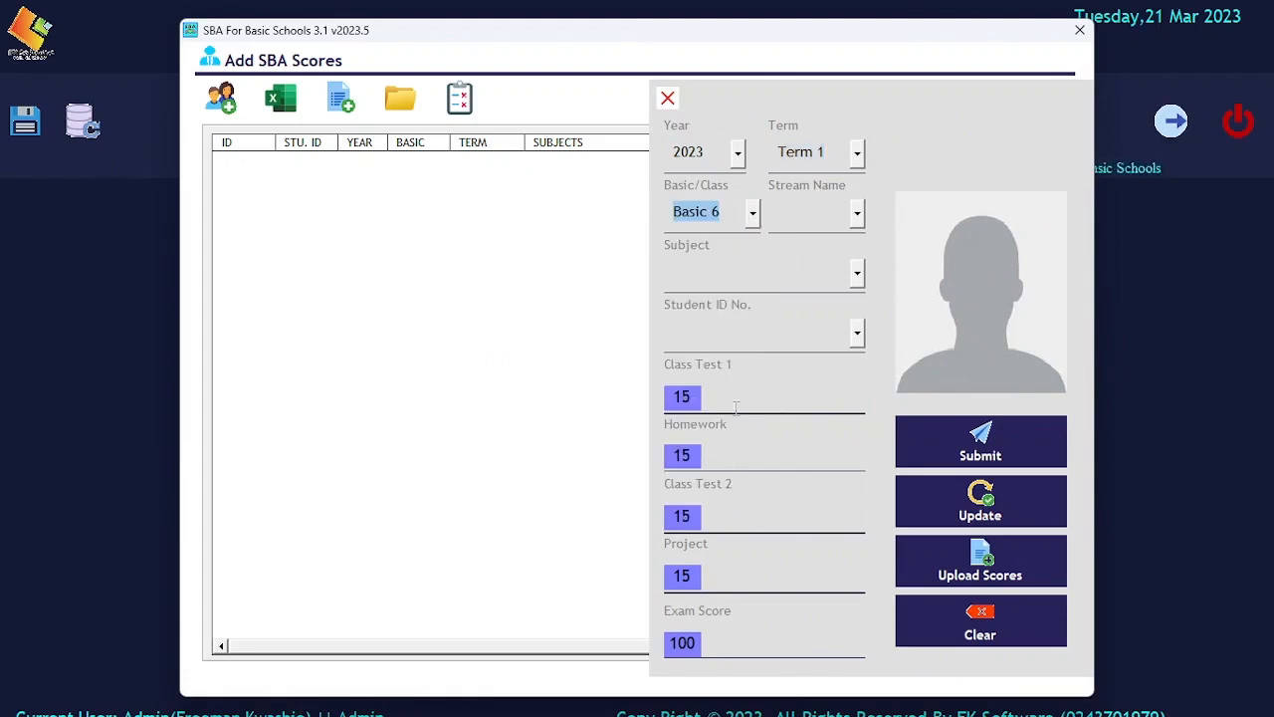
left_click(855, 213)
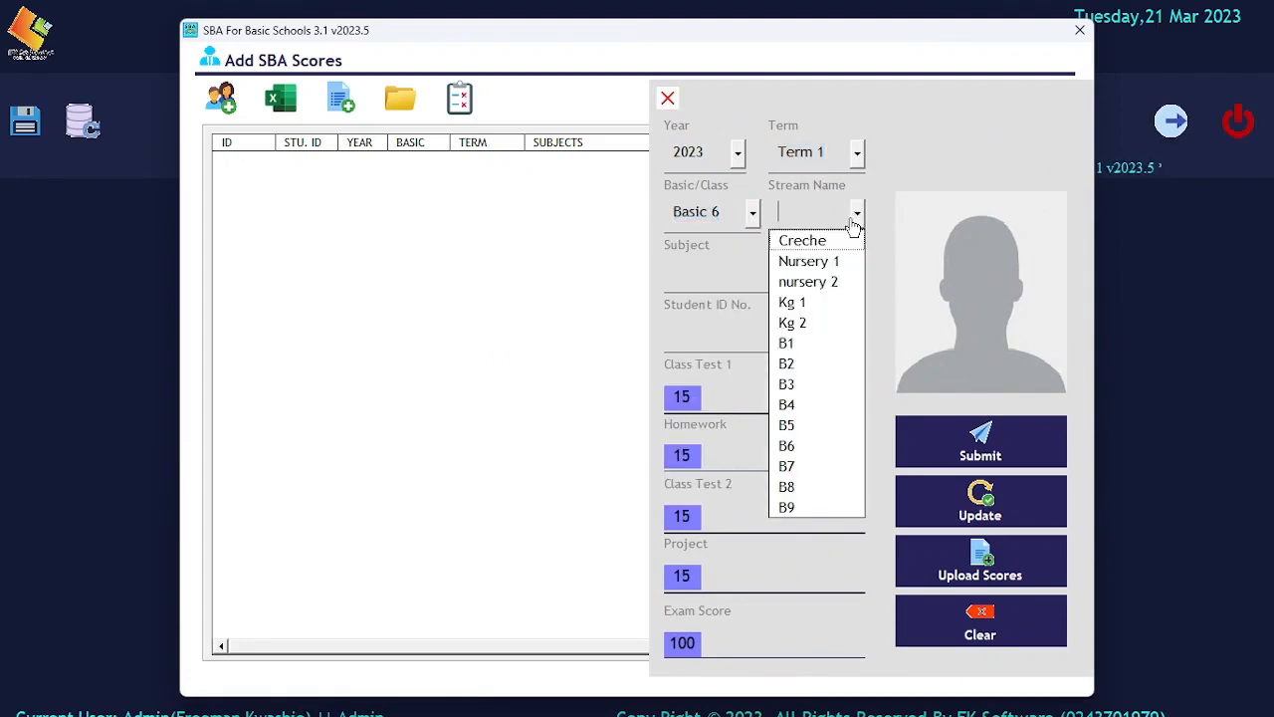
left_click(786, 446)
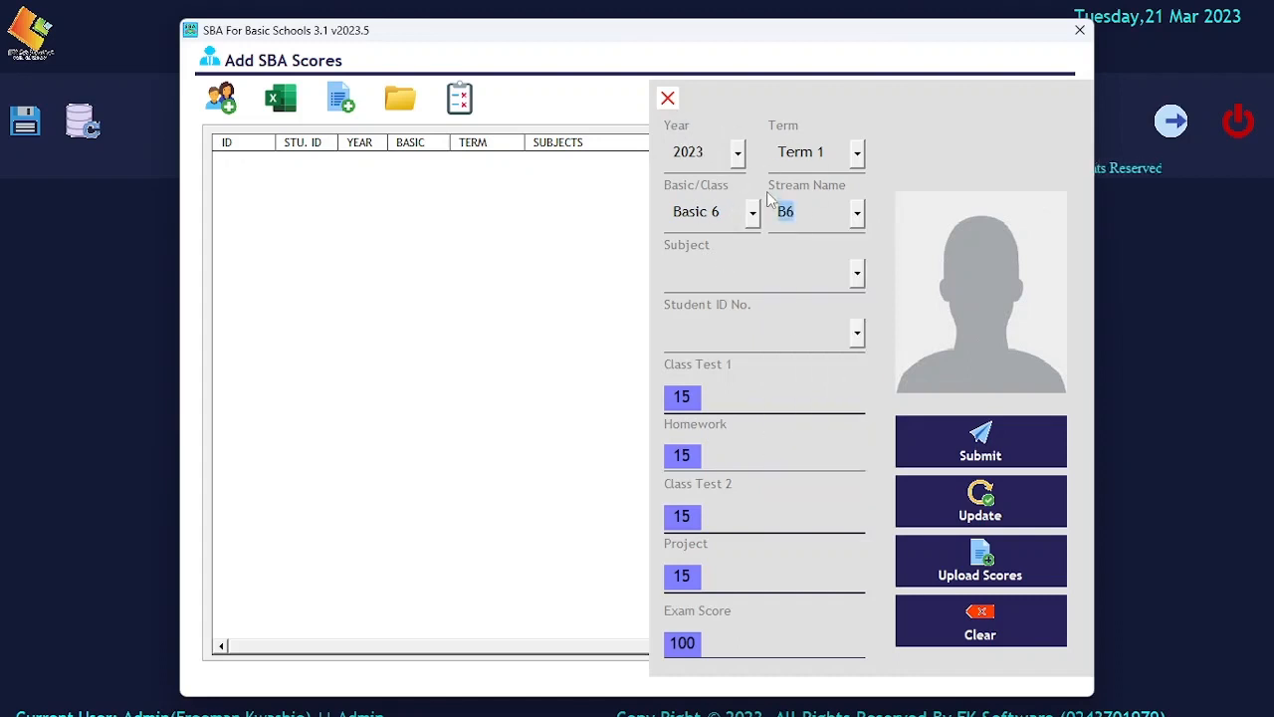
left_click(281, 99)
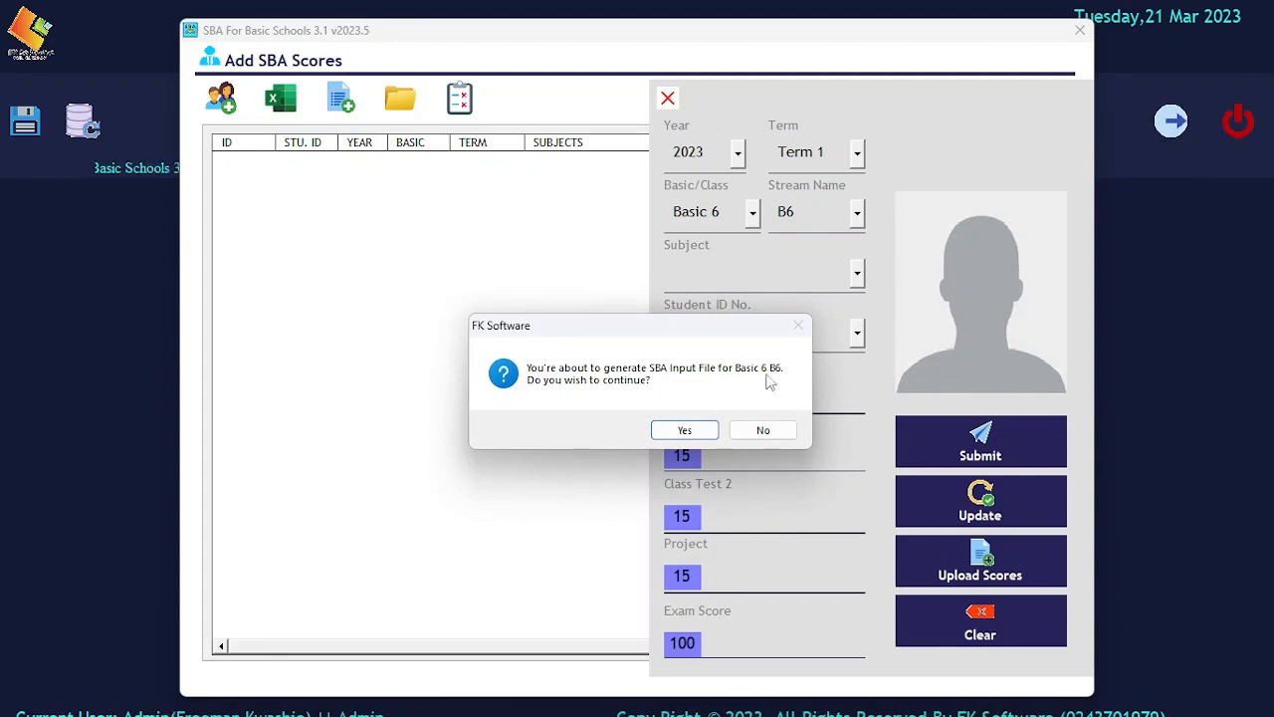
Save the generated SBA Input File to the Desktop, then close the Add SBA Scores window
left_click(677, 436)
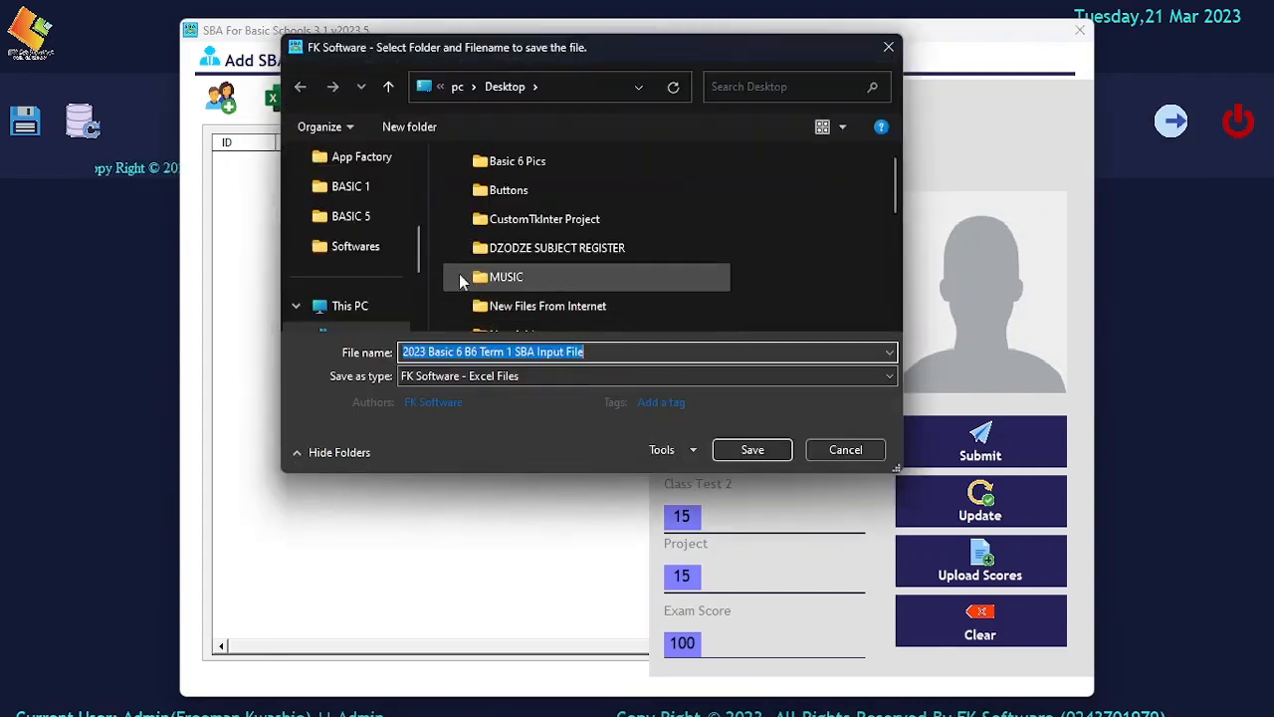
scroll(378, 246, "up", 5)
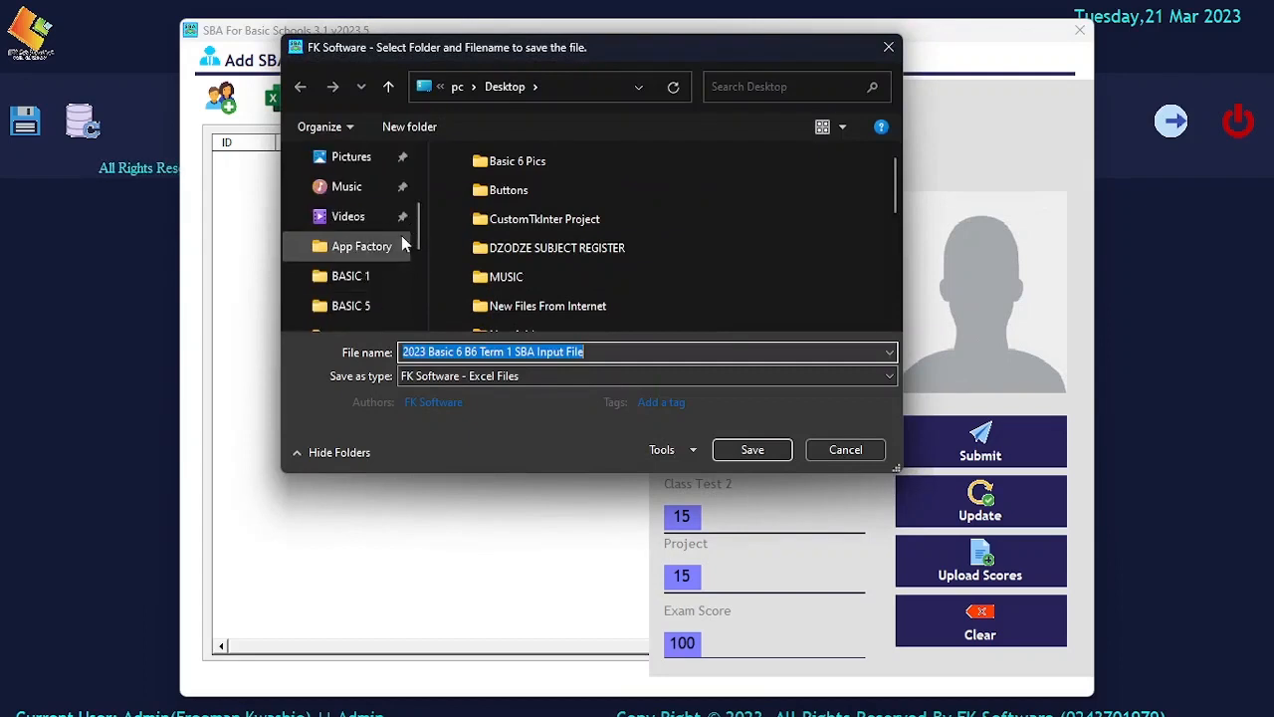
scroll(398, 245, "up", 1)
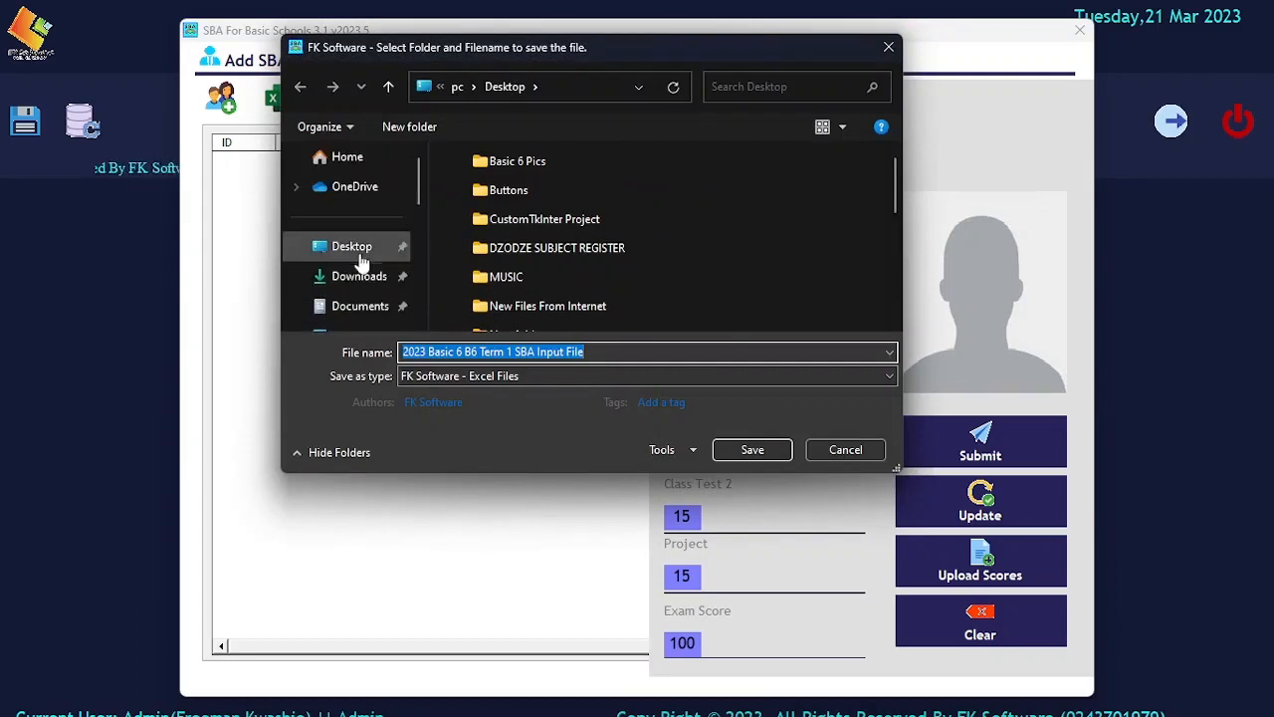
left_click(363, 256)
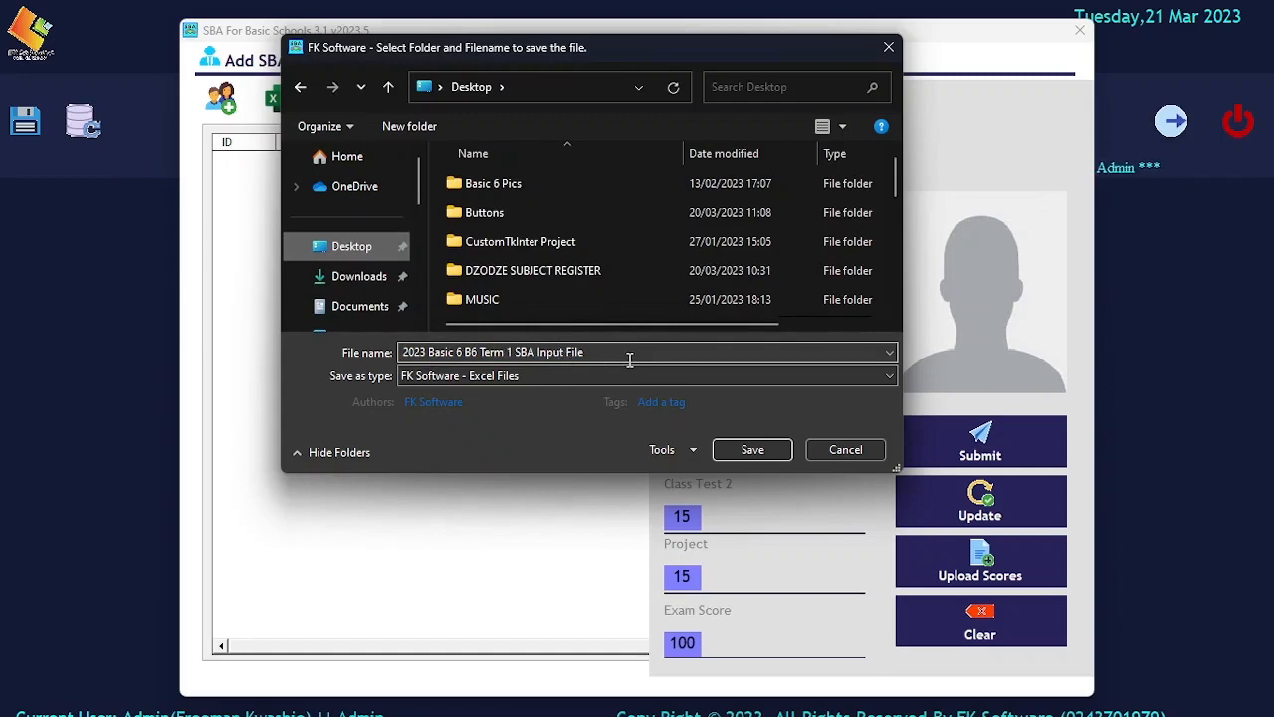
left_click(766, 450)
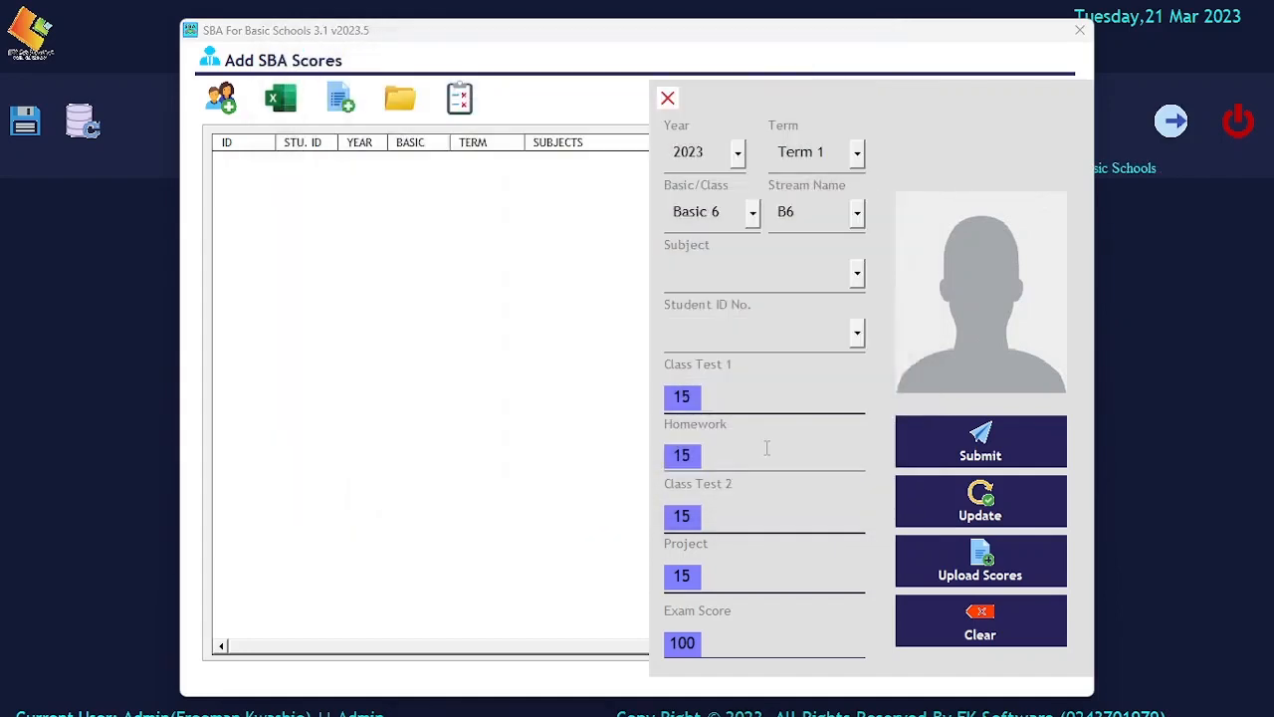
left_click(719, 429)
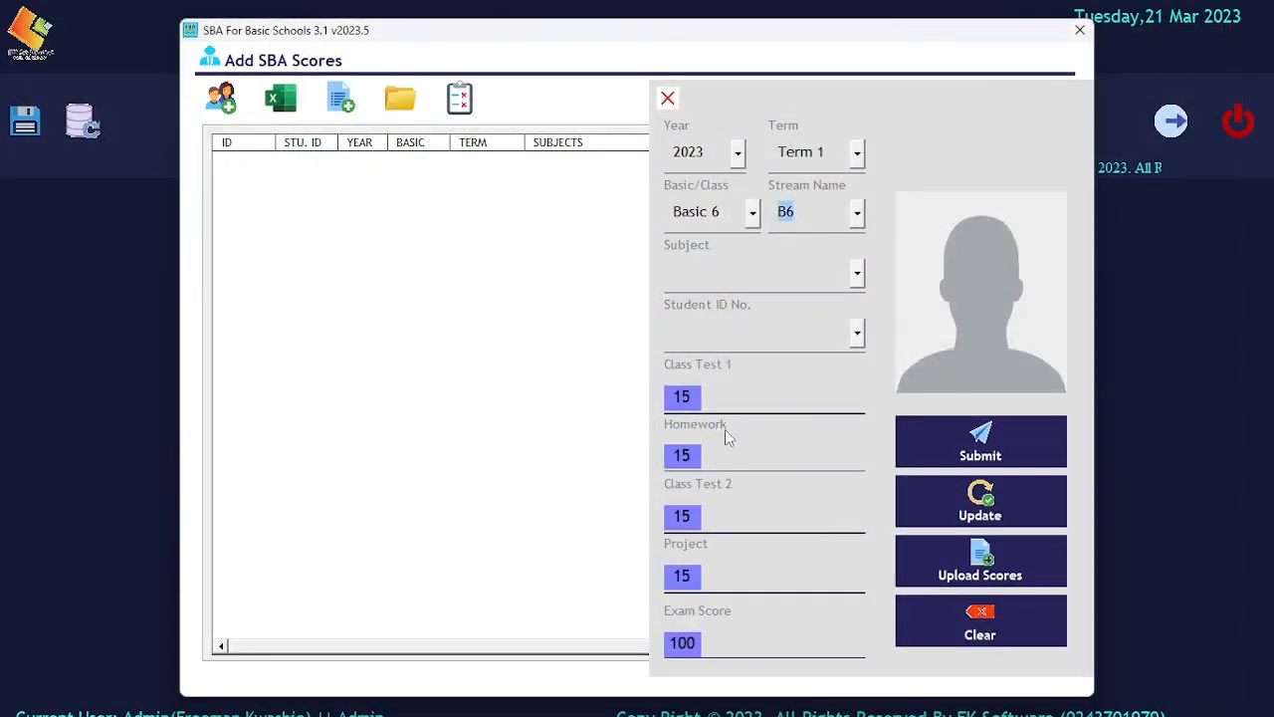
left_click(668, 100)
left_click(1077, 32)
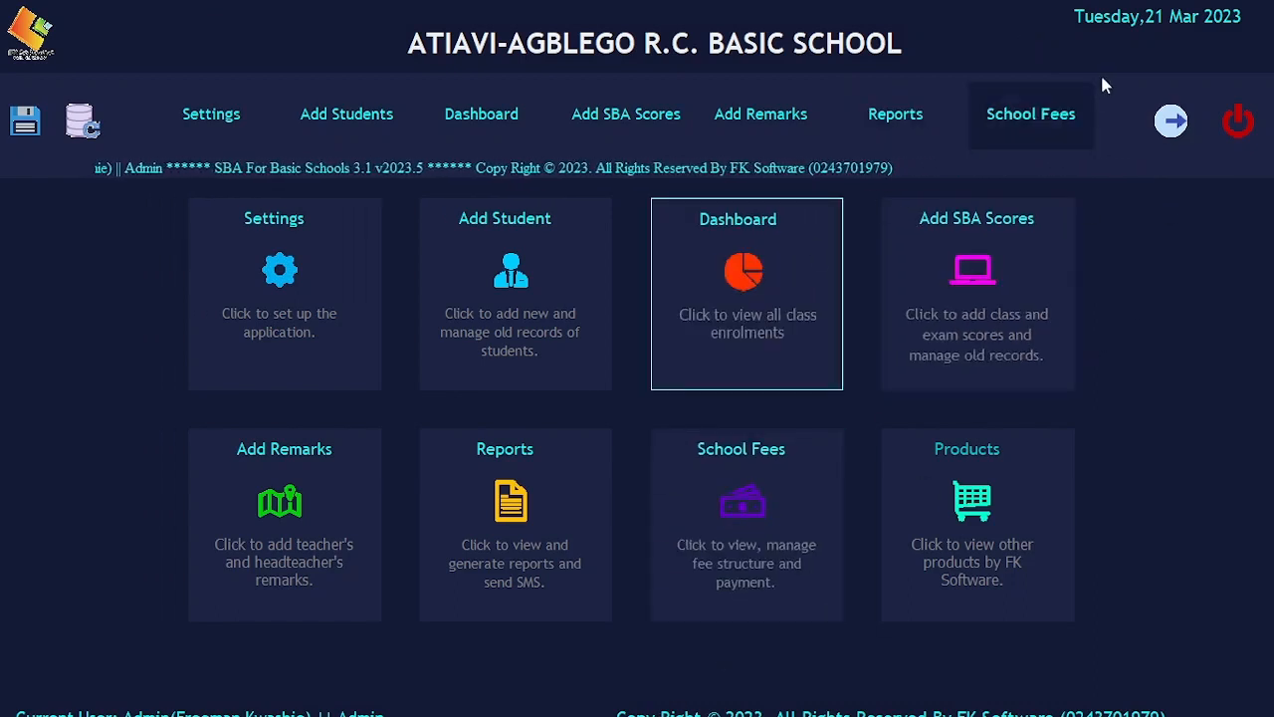
Exit SBA For Basic Schools without saving
left_click(1237, 120)
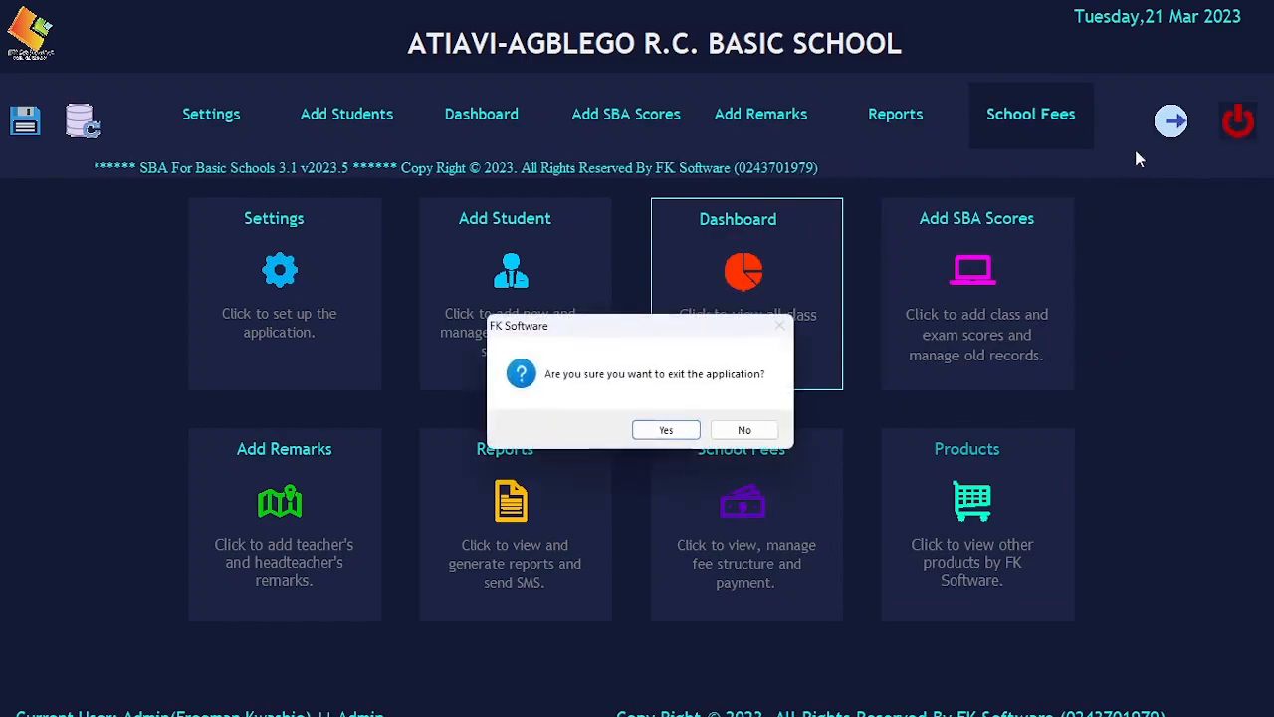
left_click(666, 429)
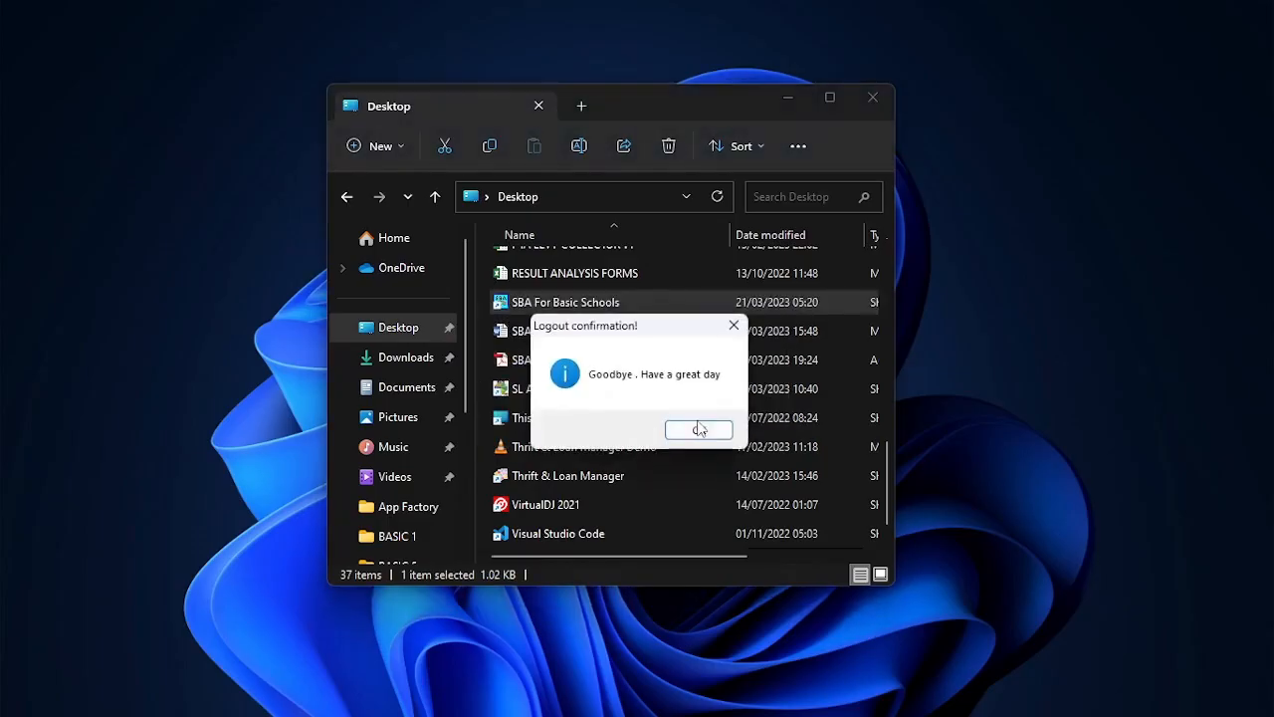
left_click(700, 428)
left_click(767, 431)
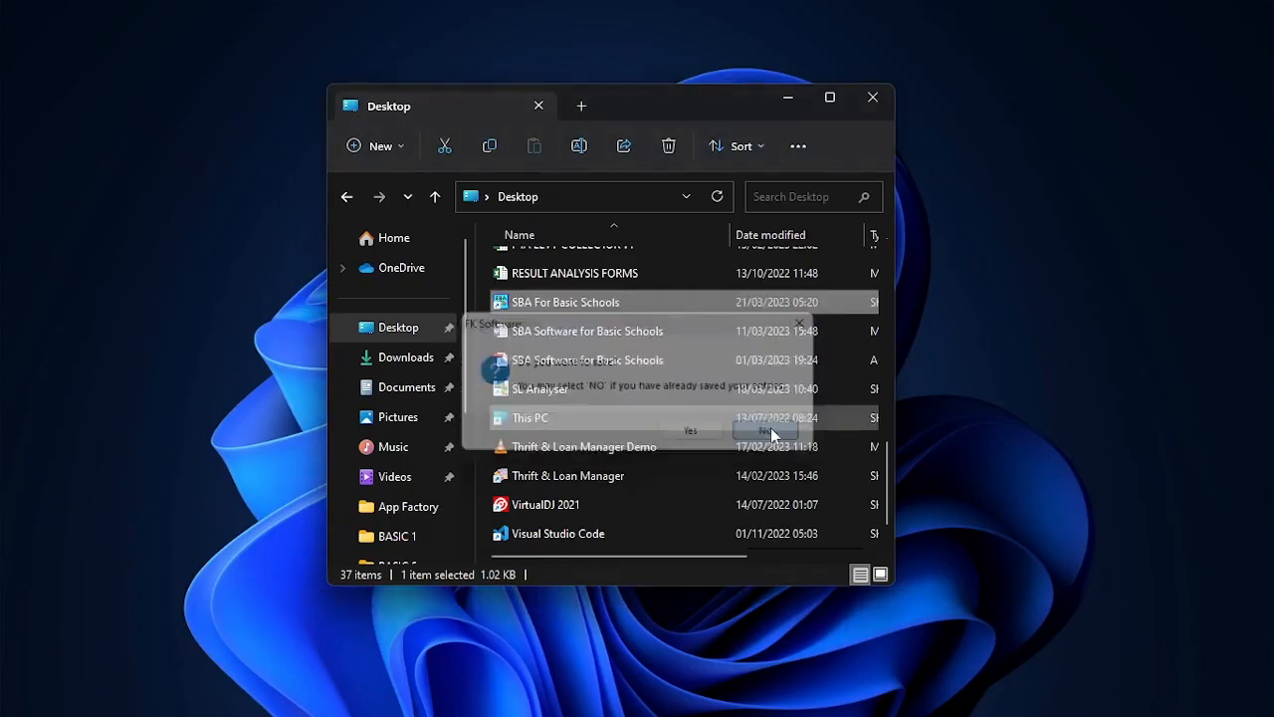
Open the 2023 Basic 6 B6 Term 1 SBA Input File from the Desktop in Excel
scroll(604, 345, "down", 1)
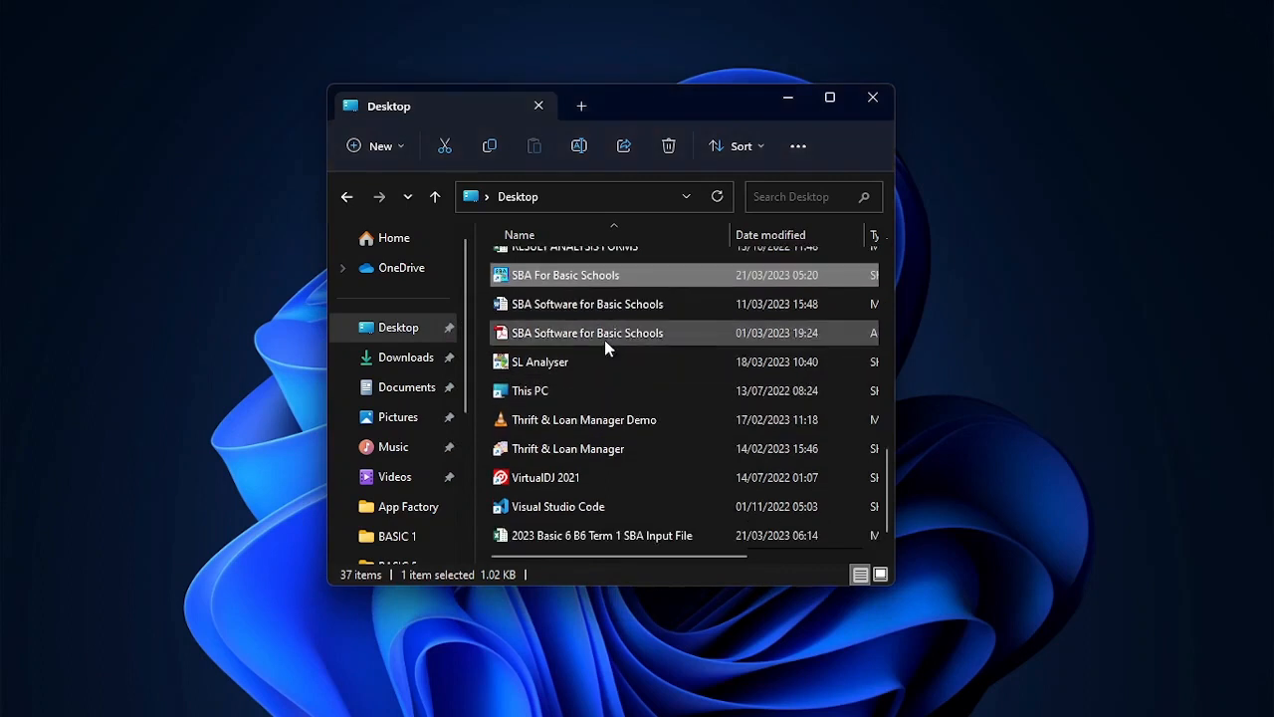
left_click(585, 534)
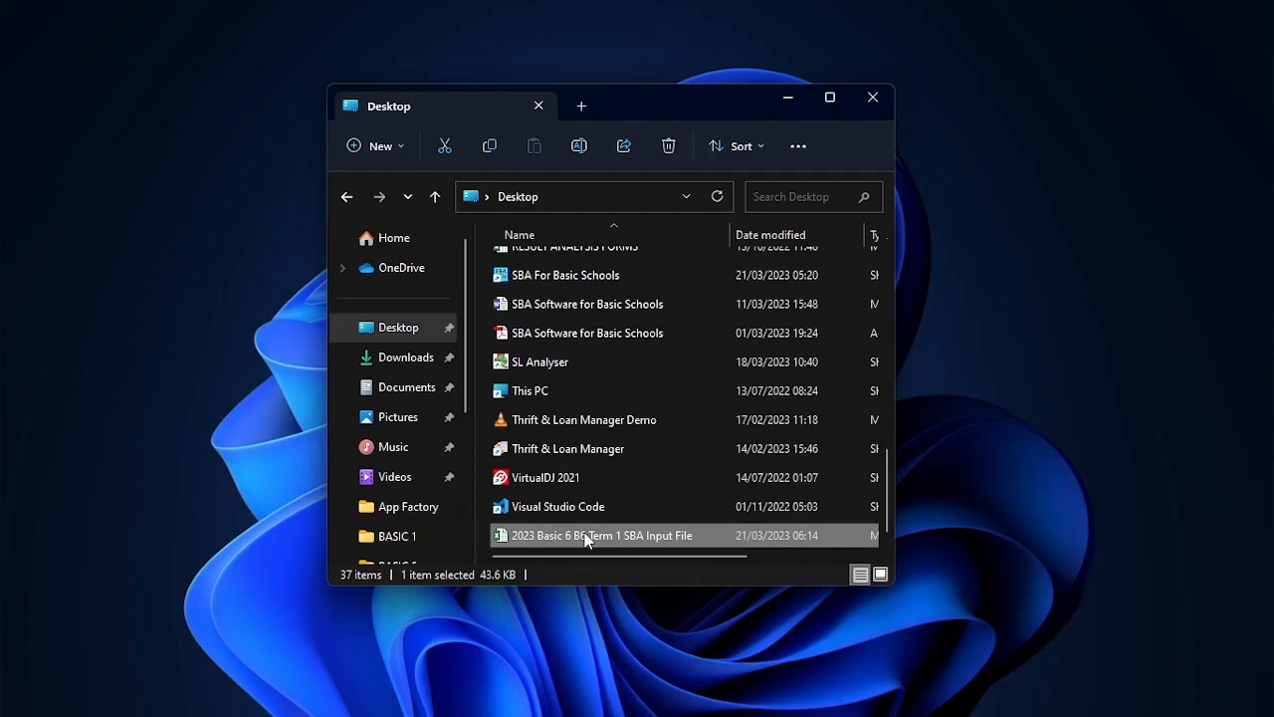
double_click(585, 536)
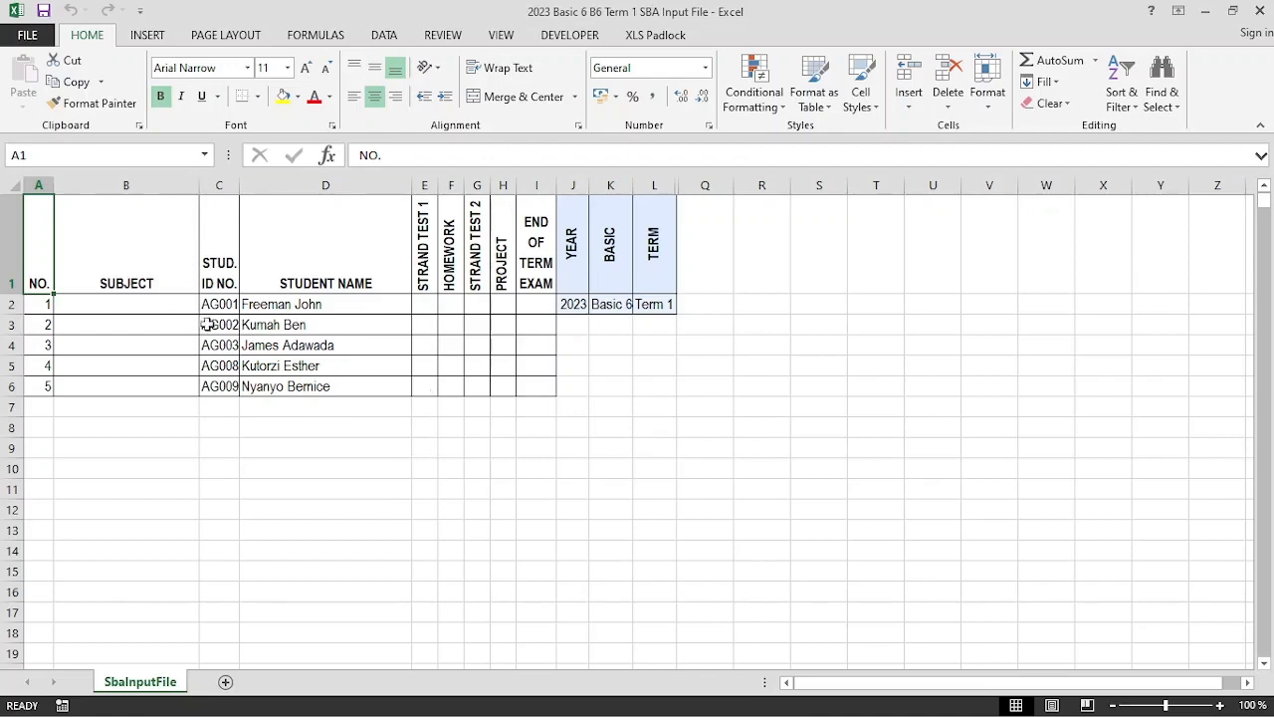
Inspect the NO. and SUBJECT cells for the five student rows
left_click(43, 308)
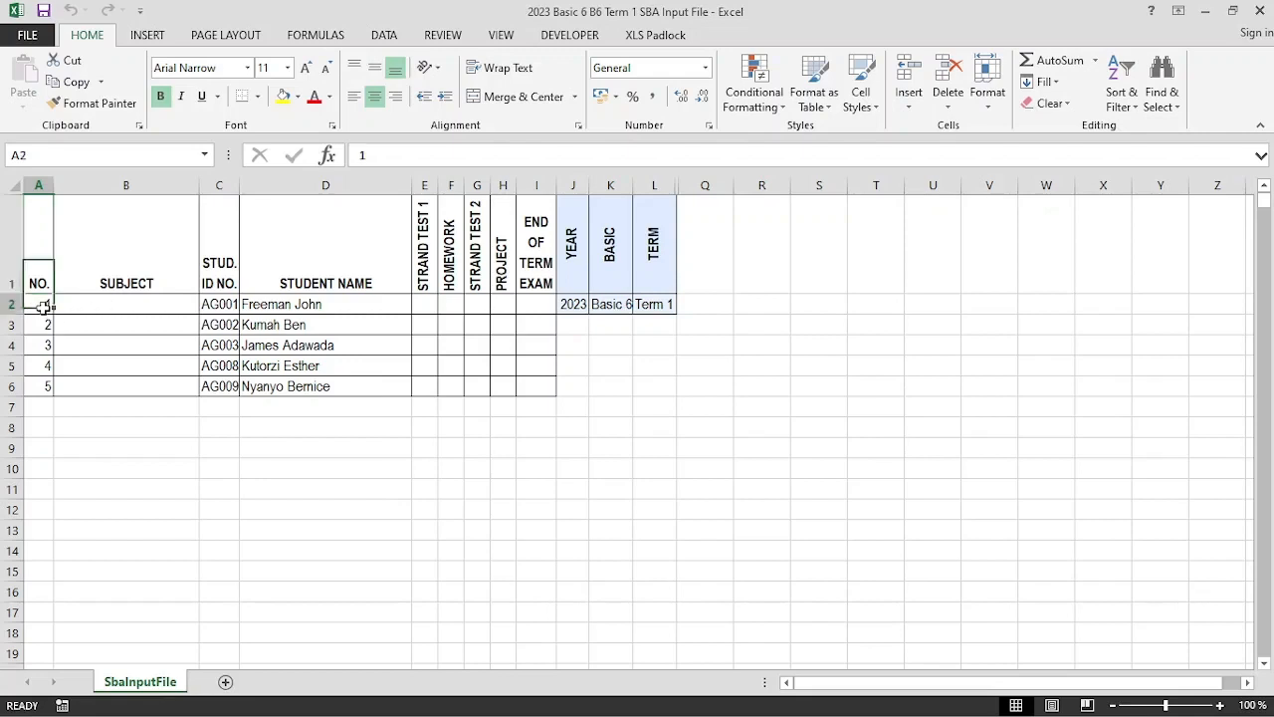
left_click(40, 366)
left_click(36, 387)
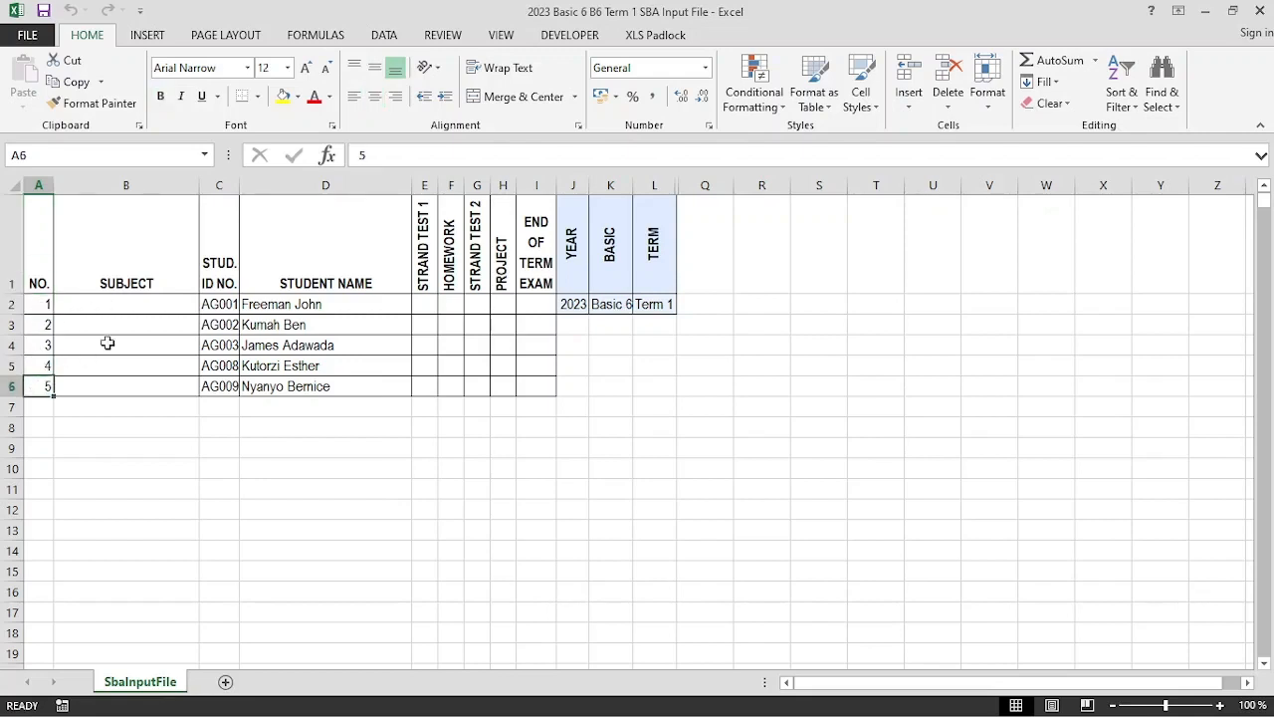
left_click(129, 303)
left_click(120, 328)
left_click(96, 384)
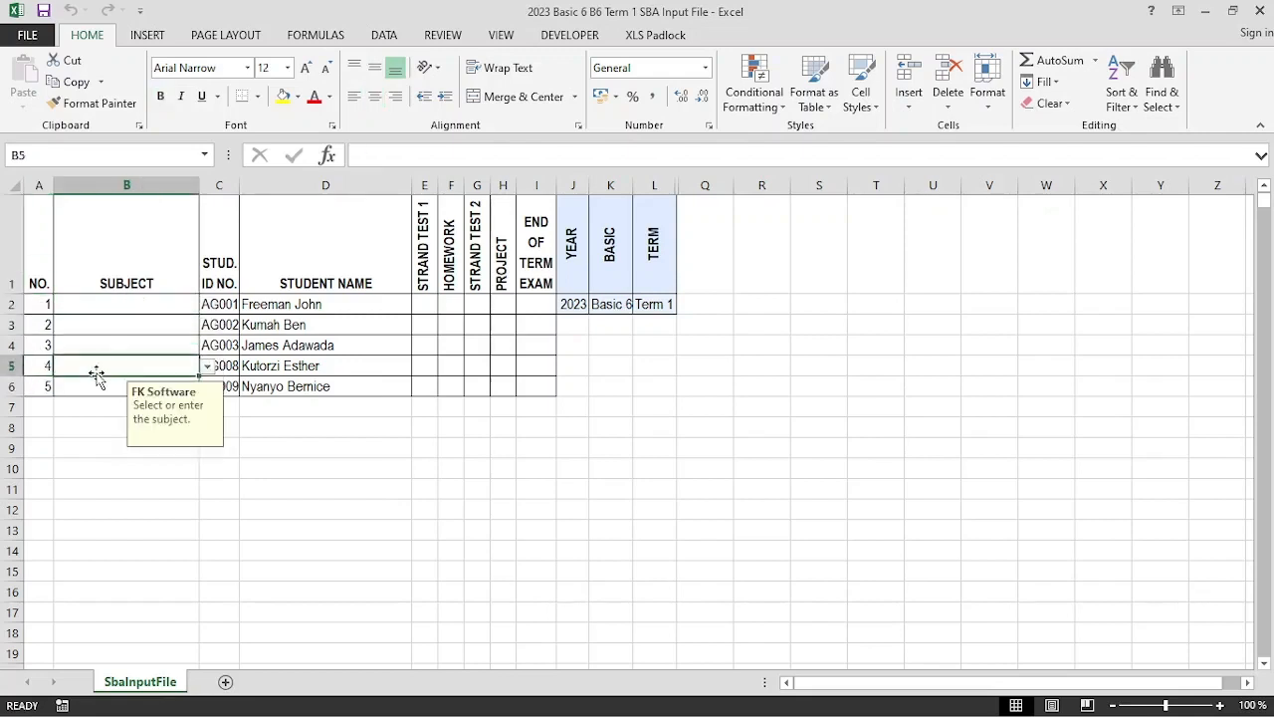
left_click(96, 406)
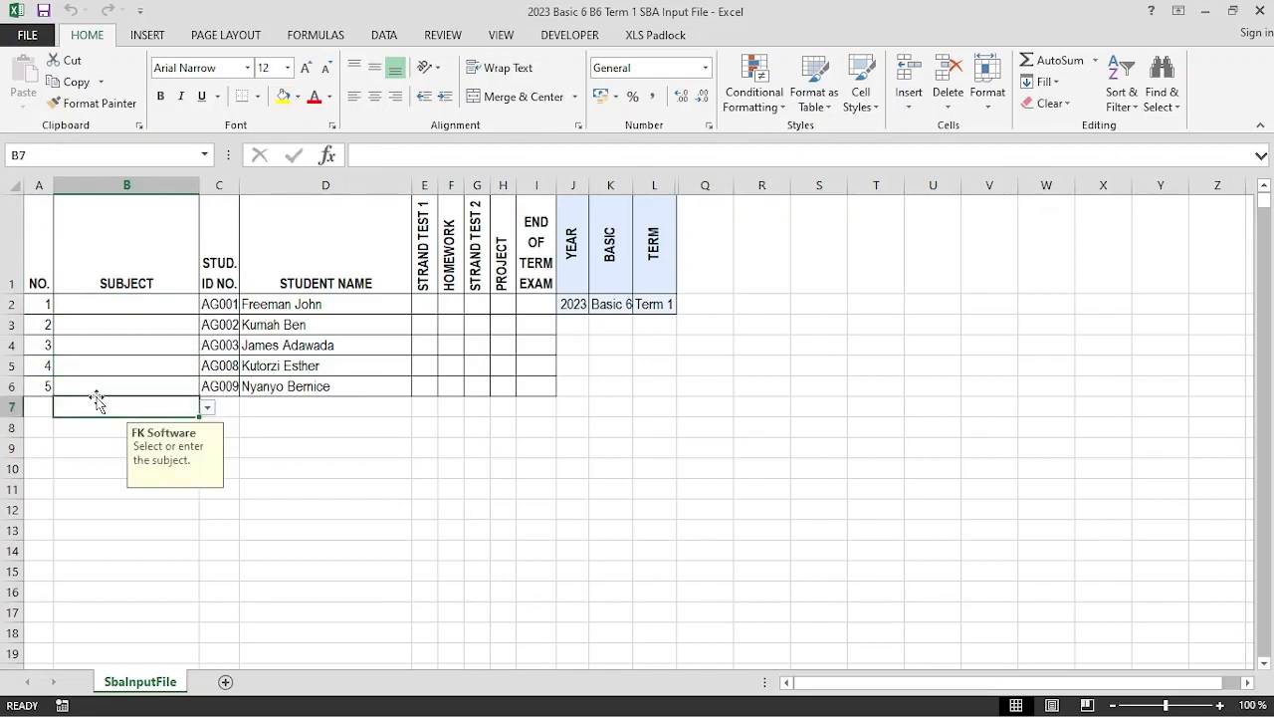
Inspect the student IDs (AG001, AG002), names and score columns including END OF TERM EXAM
left_click(233, 306)
left_click(268, 304)
left_click(221, 322)
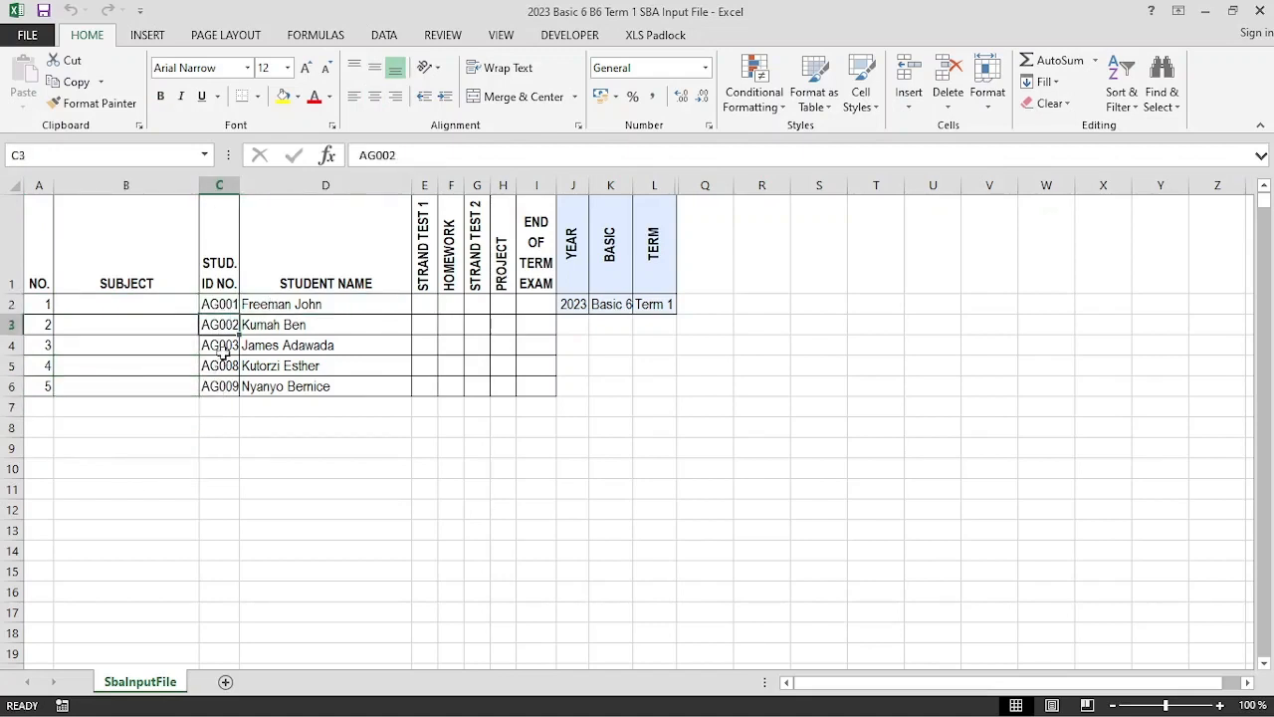
left_click(328, 307)
key("Tab")
key("Tab")
key("Tab")
key("Tab")
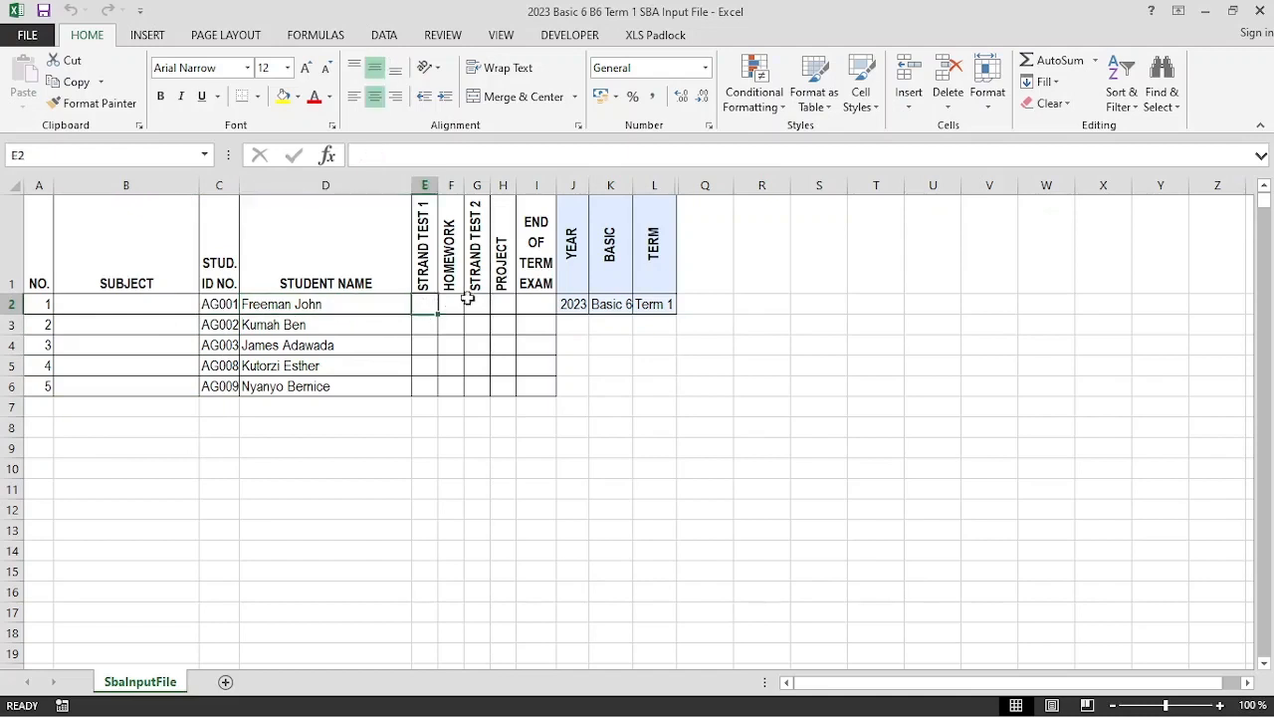
left_click(519, 341)
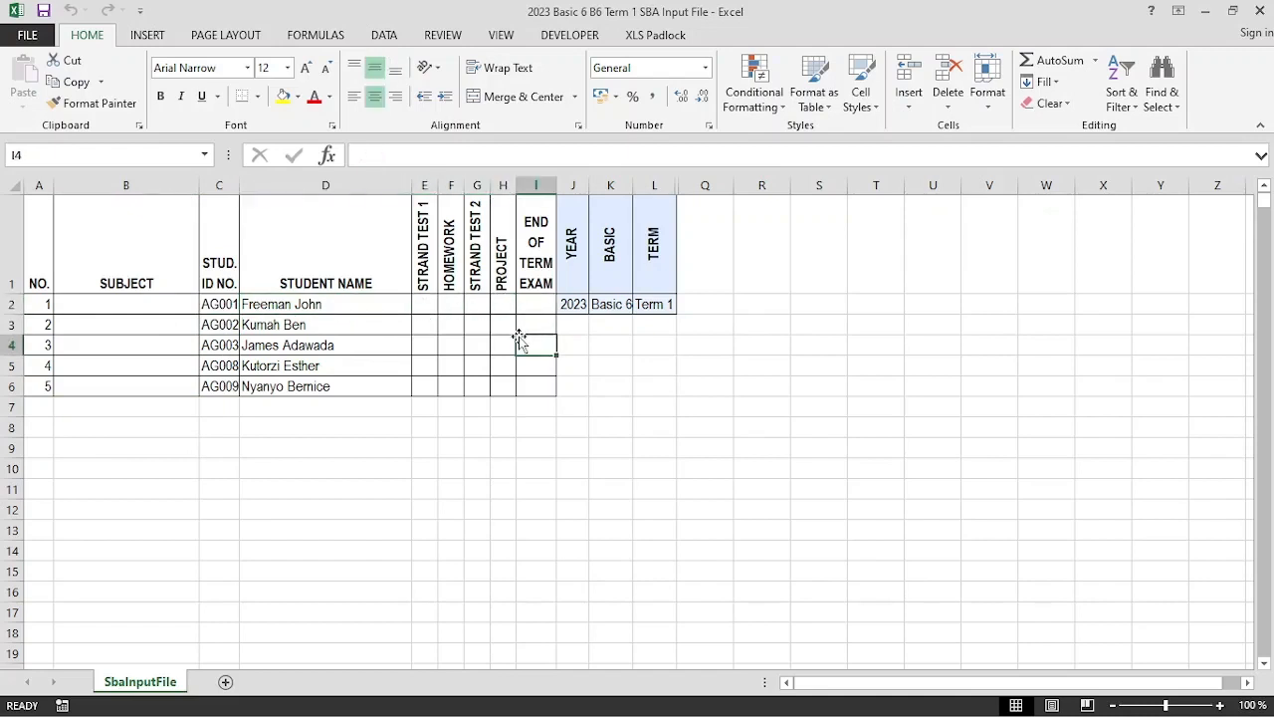
left_click(165, 308)
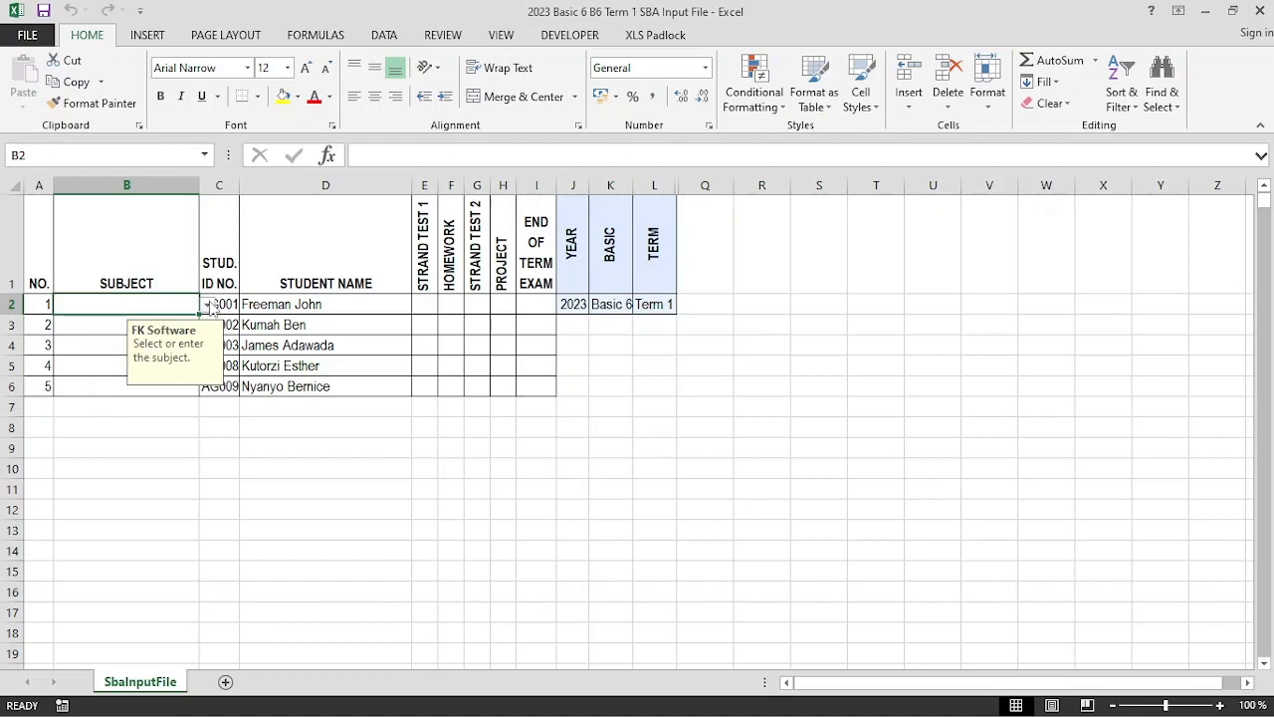
Choose Mathematics from B2's subject dropdown for the first student
left_click_drag(213, 304, 357, 382)
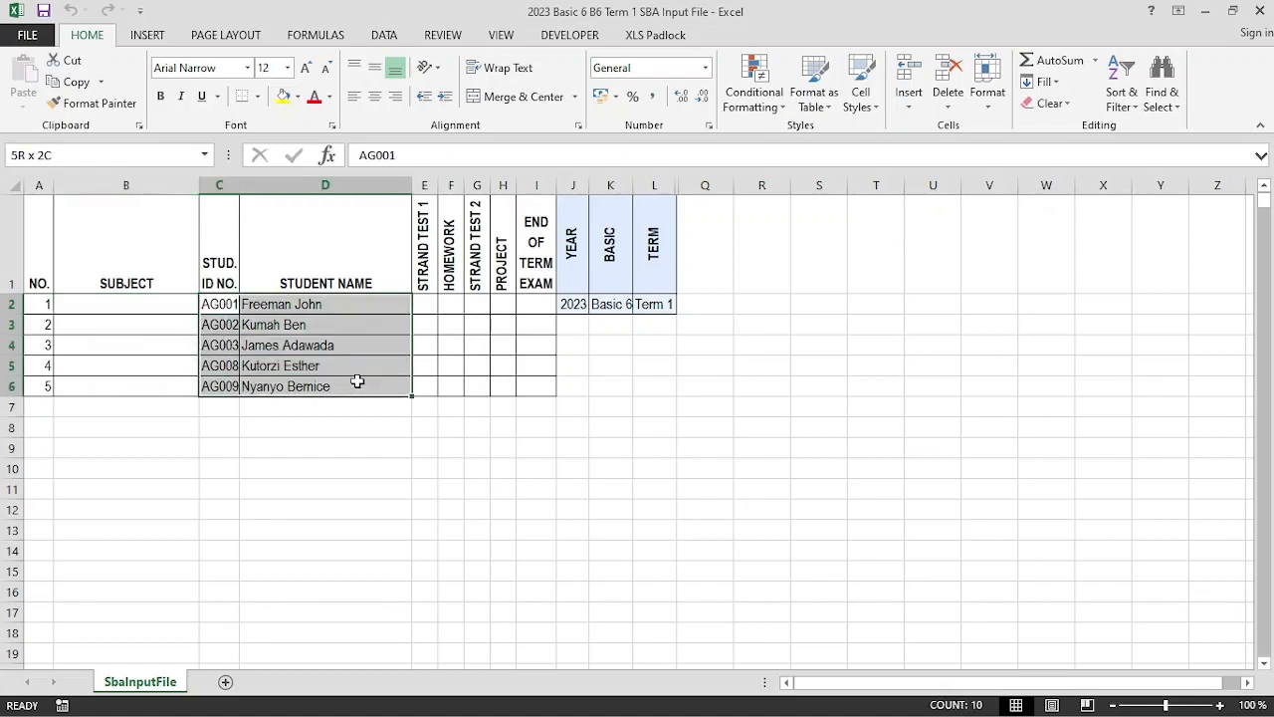
left_click(179, 304)
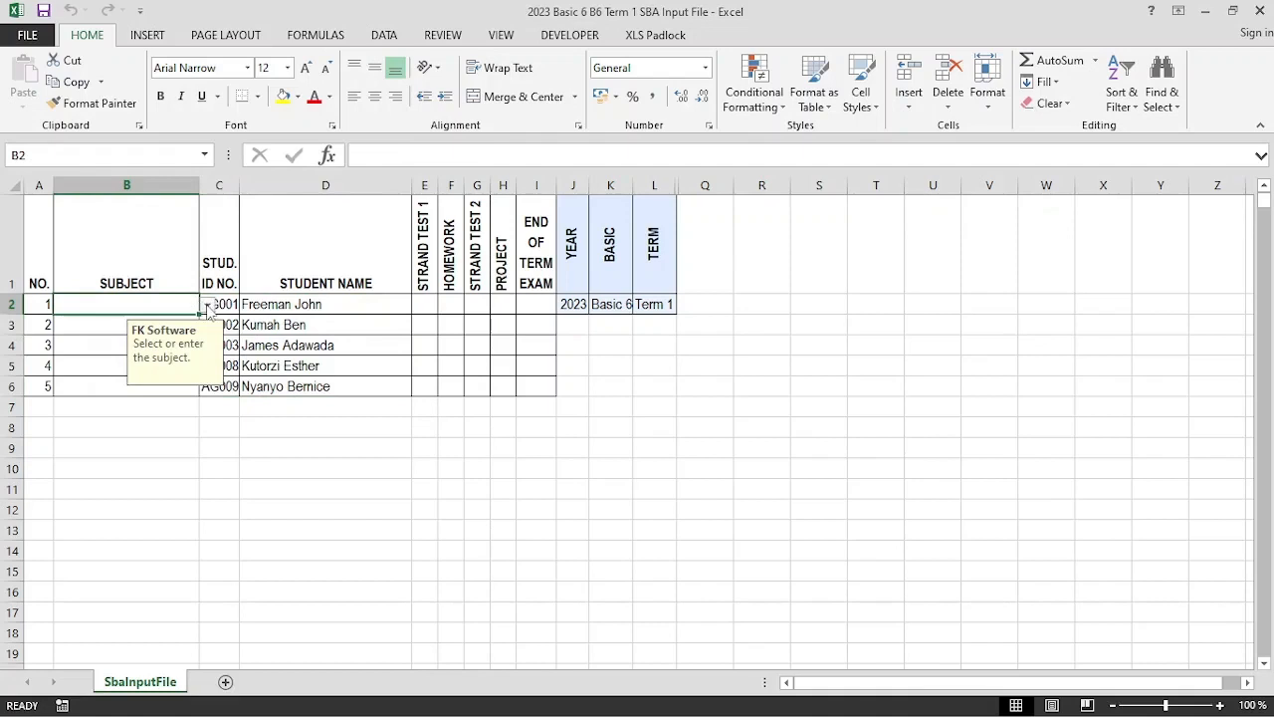
left_click(207, 305)
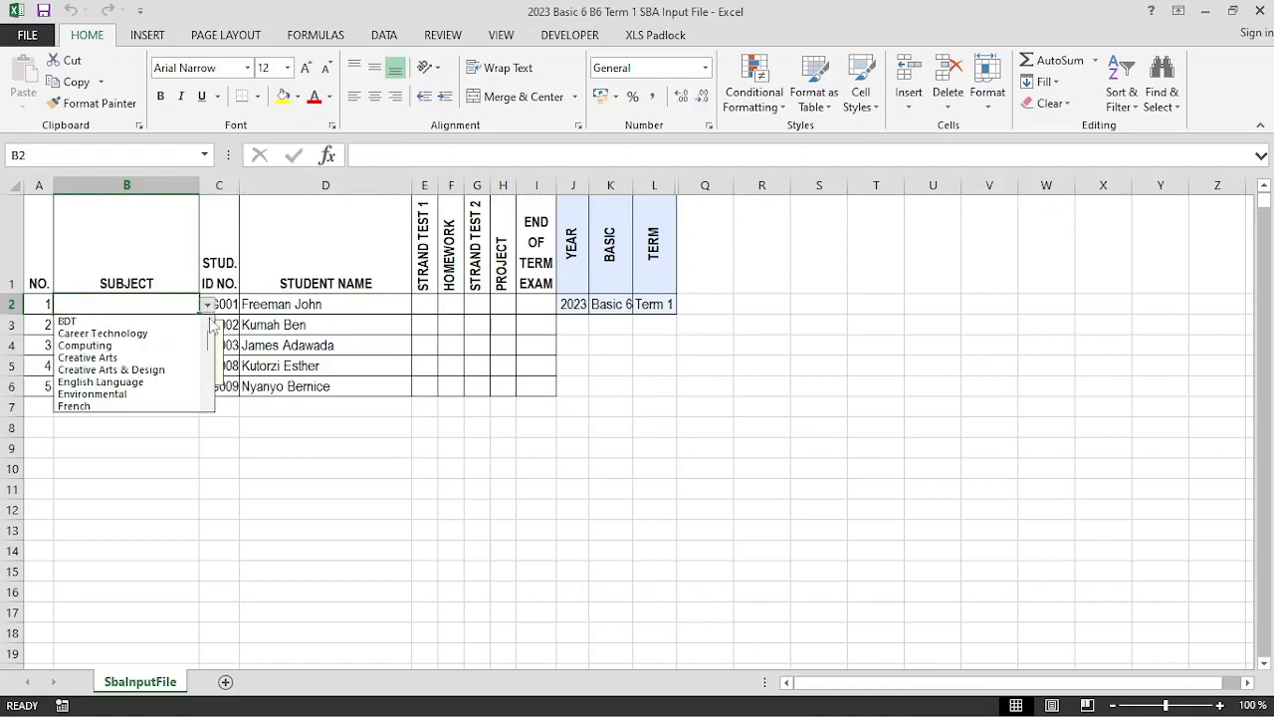
mouse_move(209, 345)
left_mouse_down()
mouse_move(211, 388)
mouse_move(205, 336)
left_mouse_up()
left_click(208, 407)
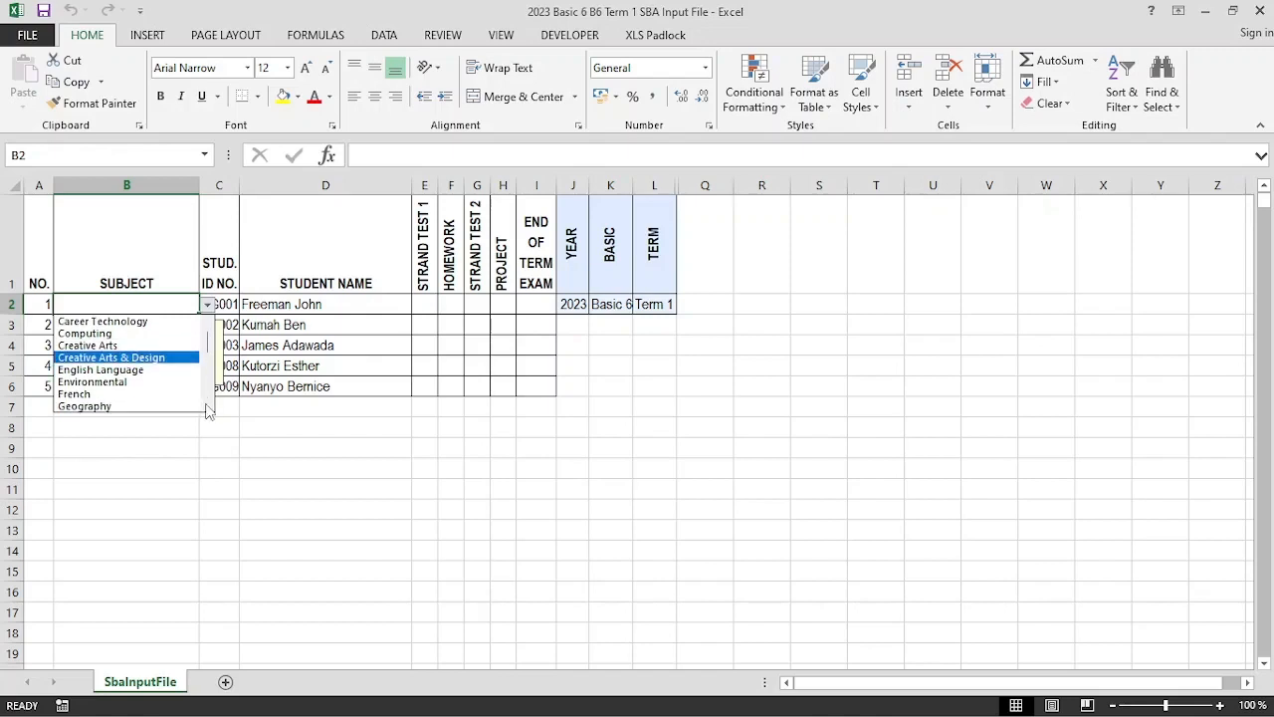
left_click(208, 407)
left_click(208, 407)
left_click(208, 407)
left_click(208, 408)
left_click(208, 407)
left_click(208, 407)
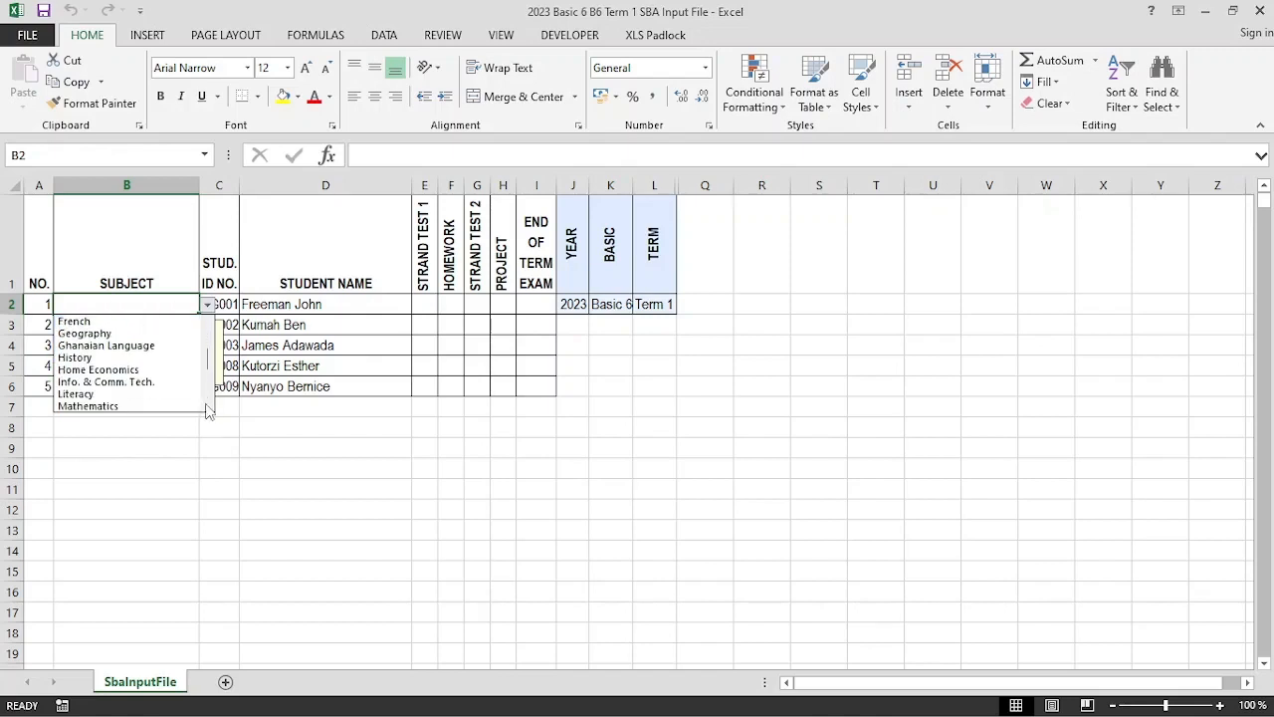
left_click(208, 407)
left_click(208, 407)
left_click(78, 382)
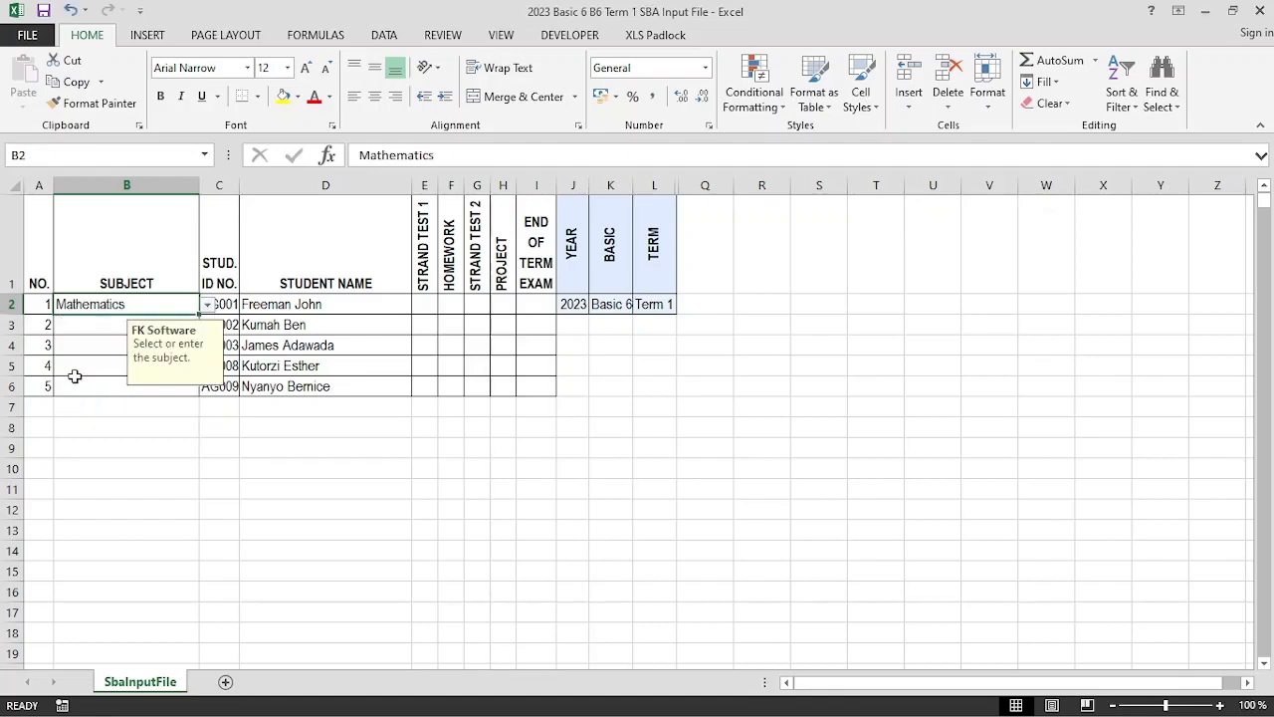
Fill Mathematics down to row 6, then clear contents of B3:B6 again
left_click(96, 327)
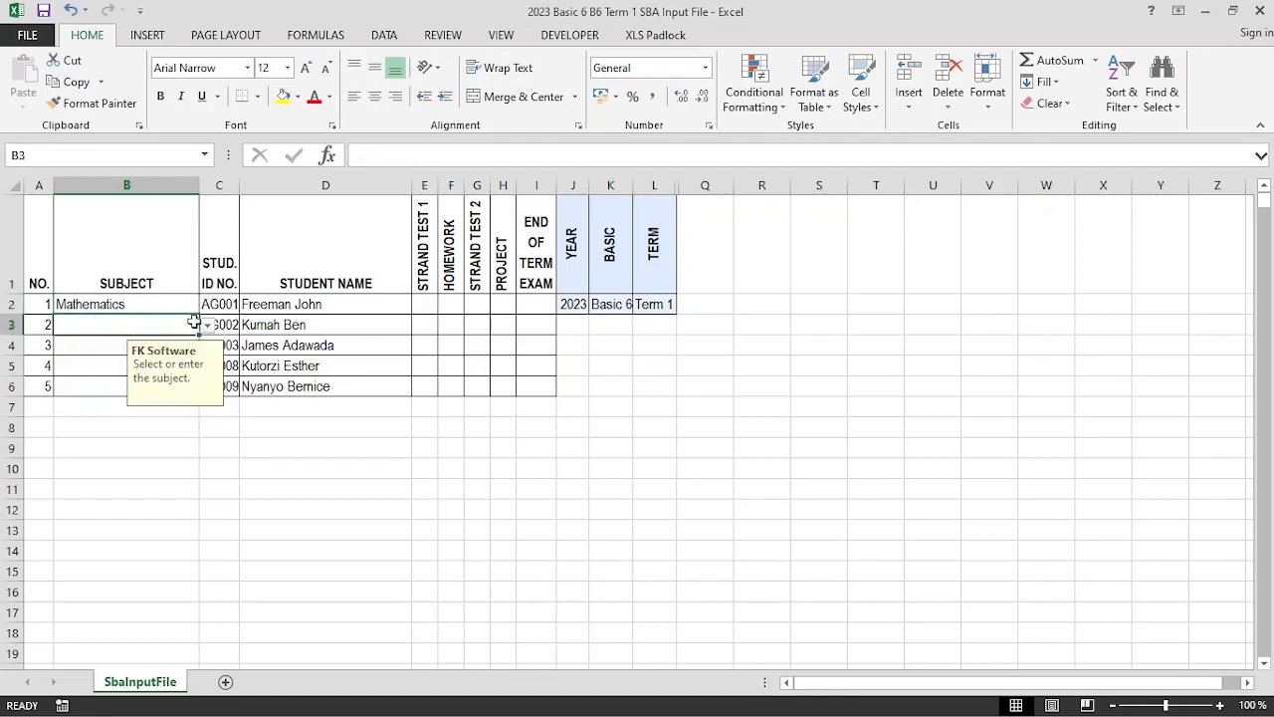
left_click(180, 301)
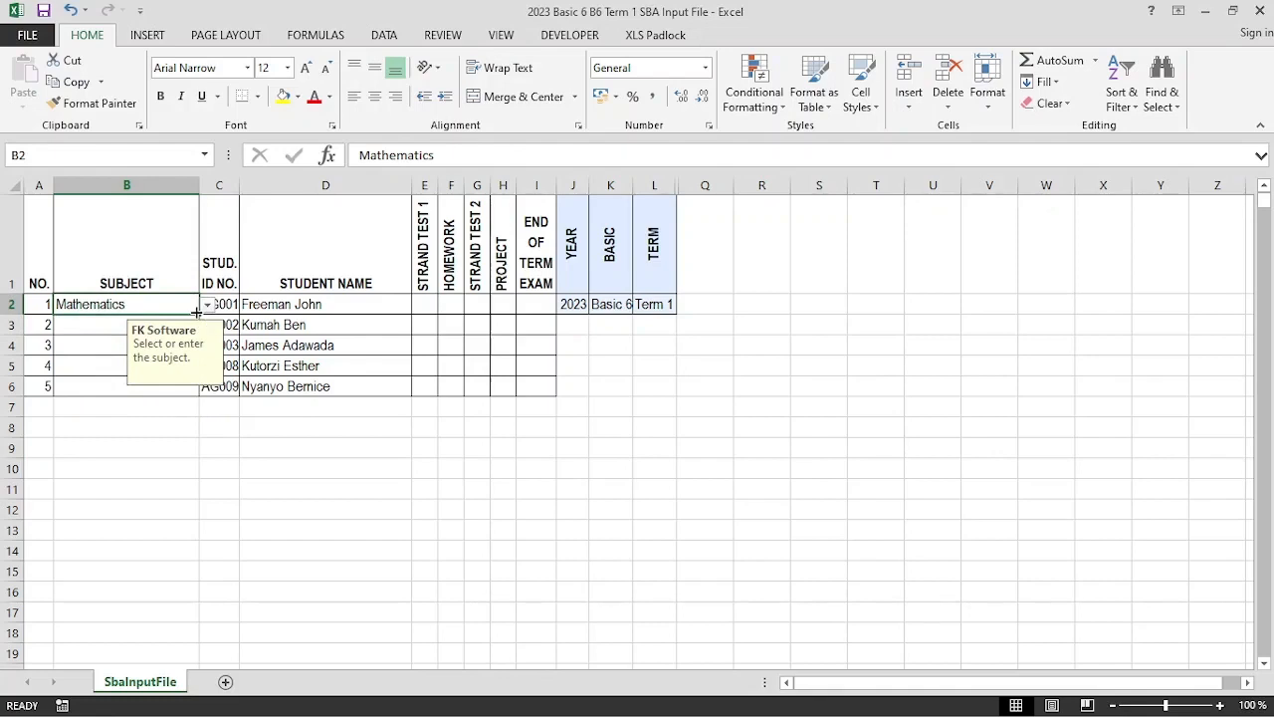
left_click_drag(198, 313, 189, 395)
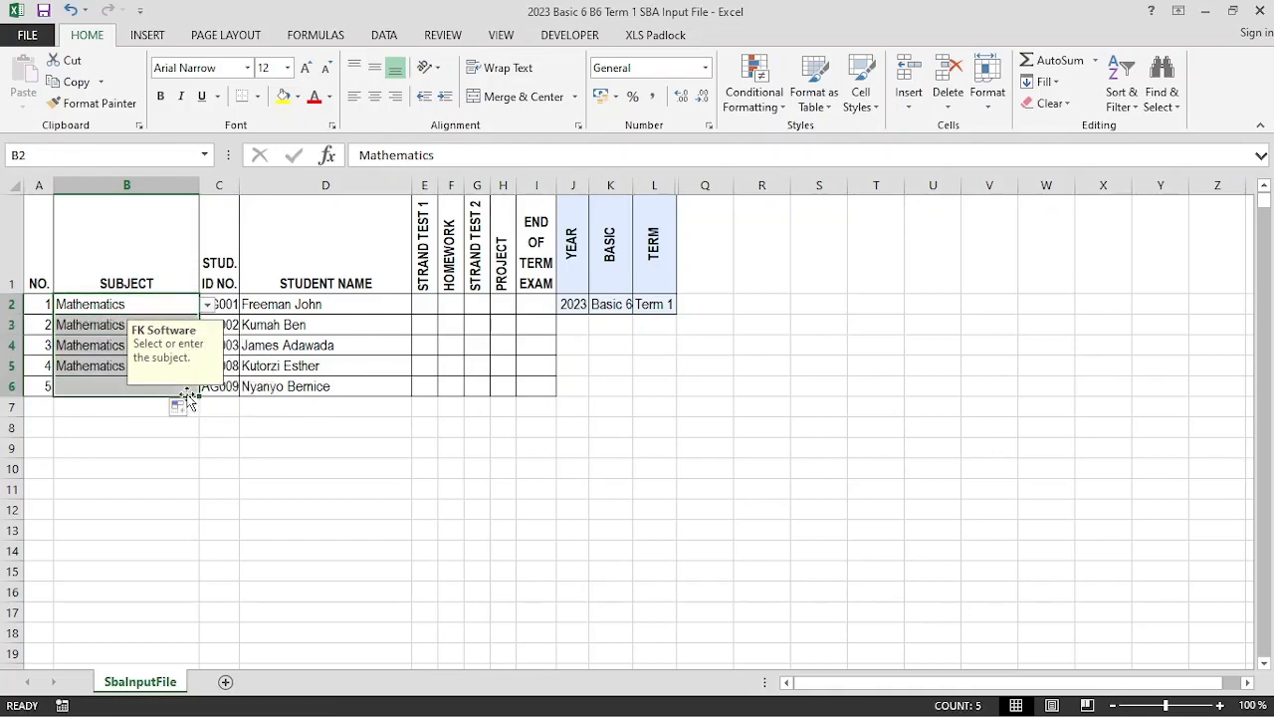
left_click(330, 363)
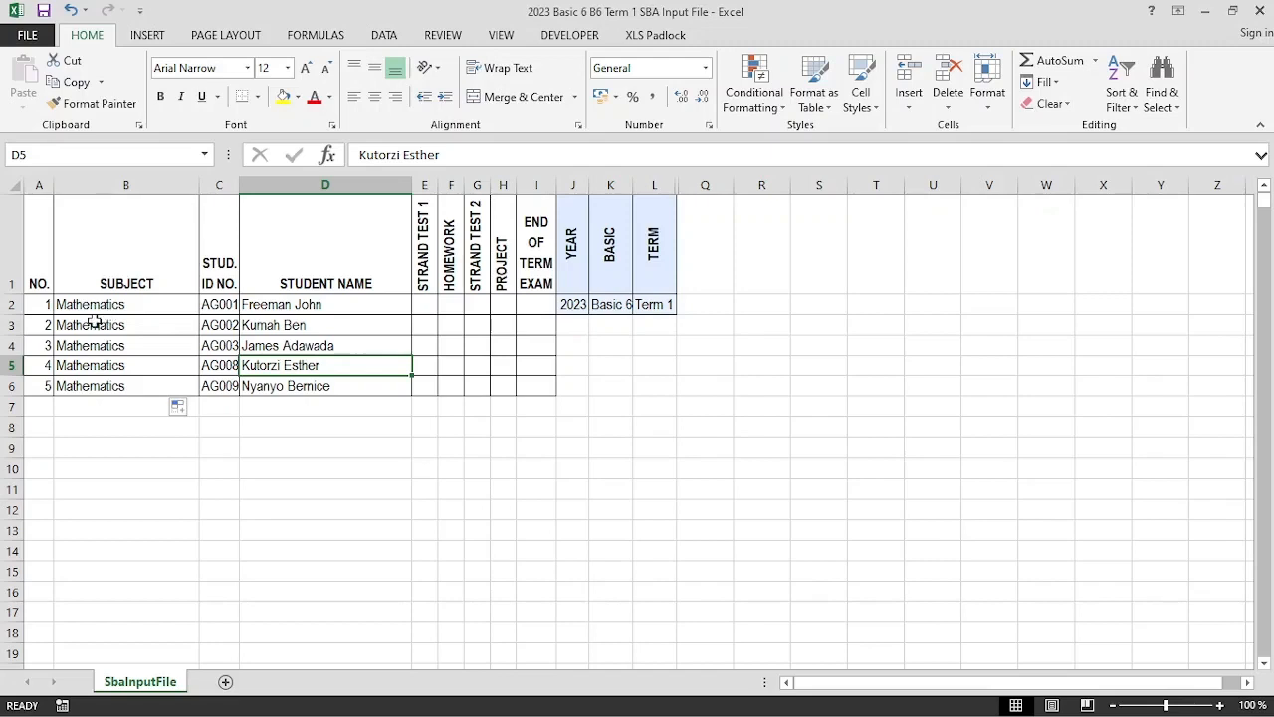
left_click_drag(83, 329, 85, 386)
right_click(86, 386)
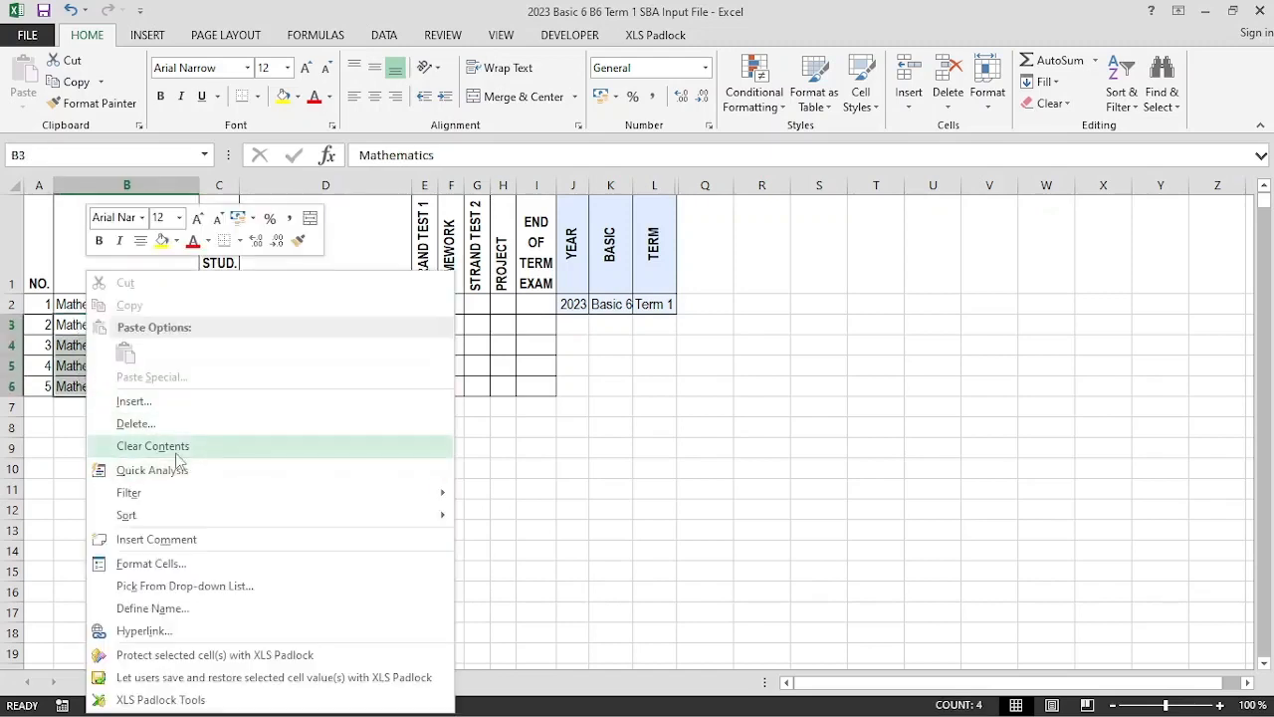
left_click(159, 445)
left_click(76, 348)
left_click(80, 364)
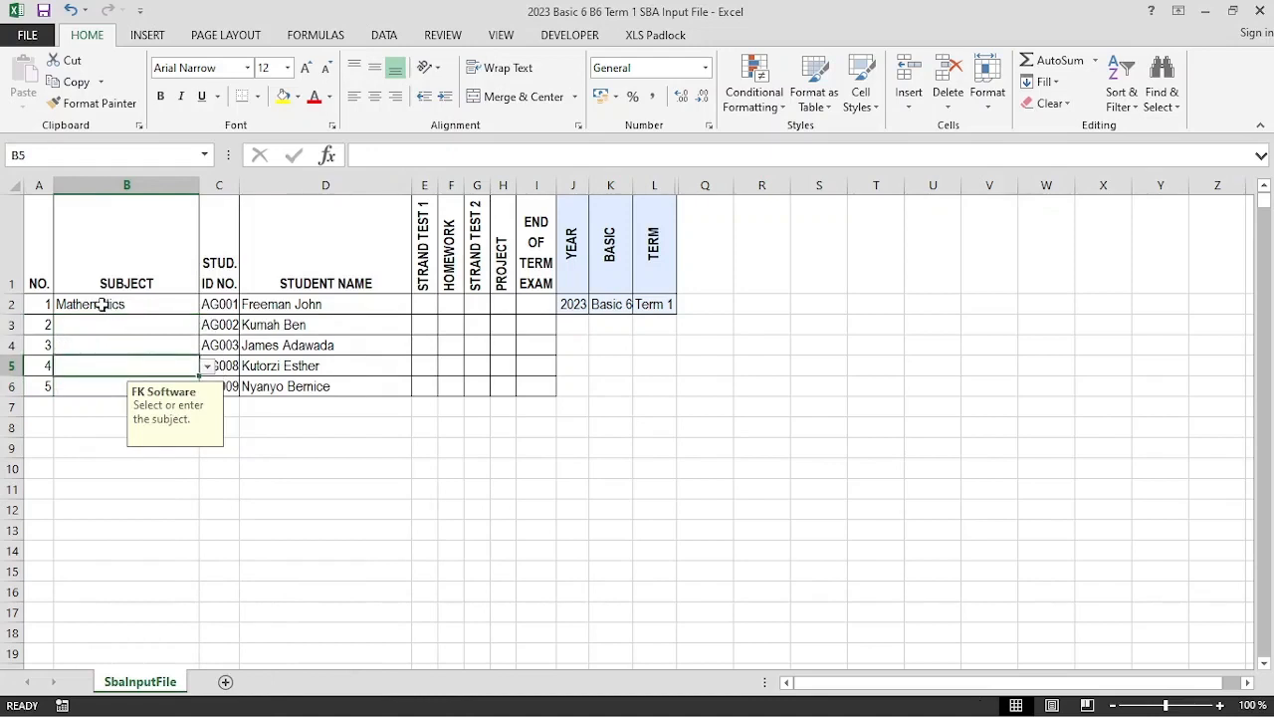
Select the five student rows across A2:I6
left_click(102, 306)
left_click_drag(167, 314, 389, 339)
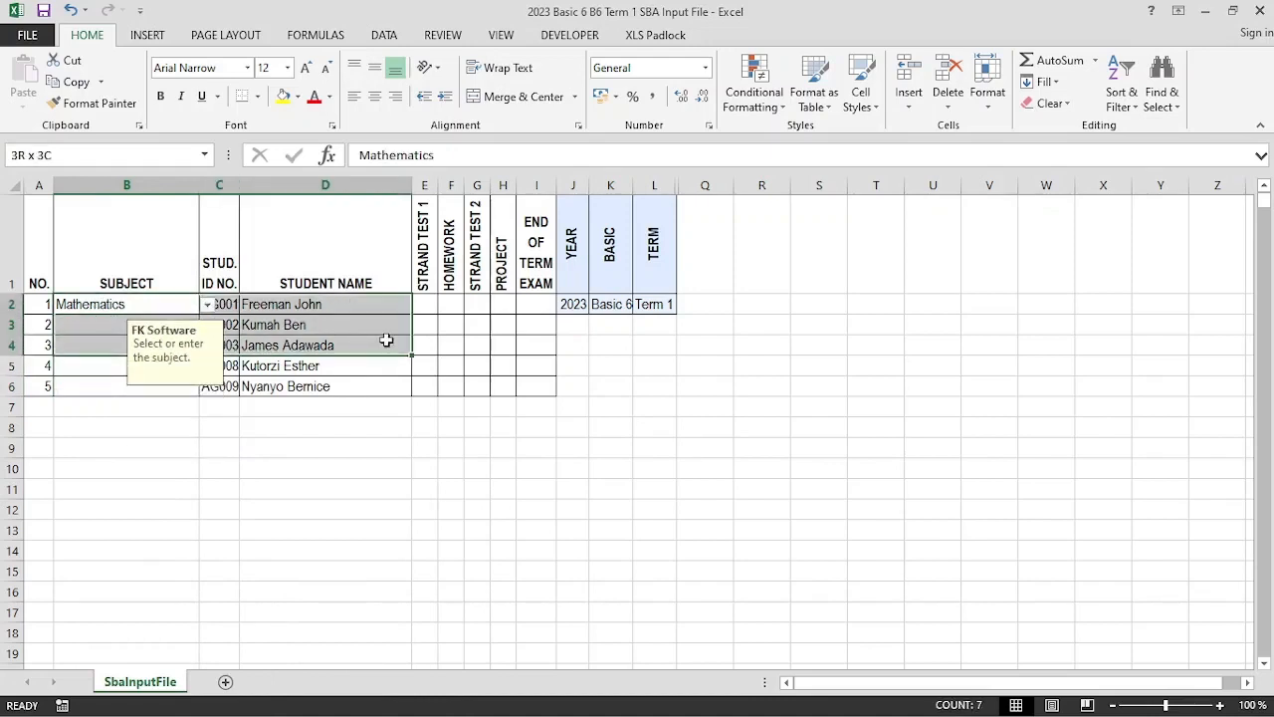
left_click_drag(33, 297, 524, 383)
Copy the student rows into A7:I11 and fill Mathematics down through B6
key("ctrl+c")
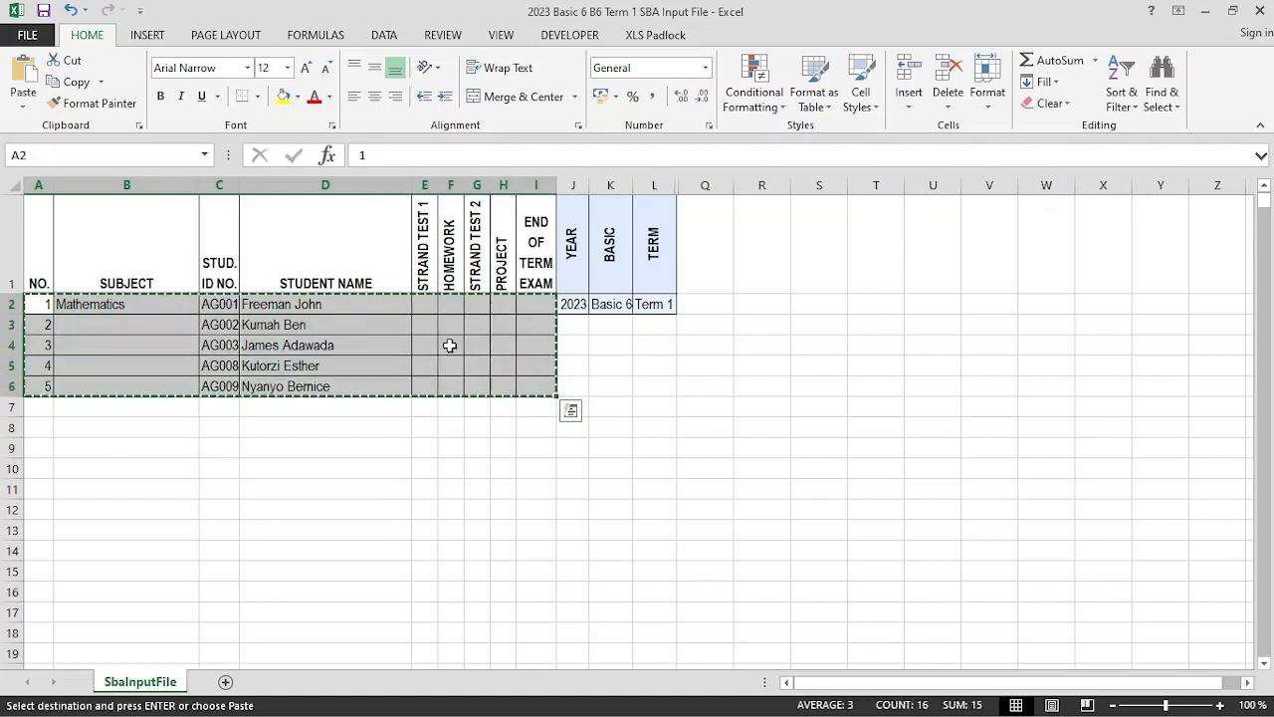
left_click(41, 405)
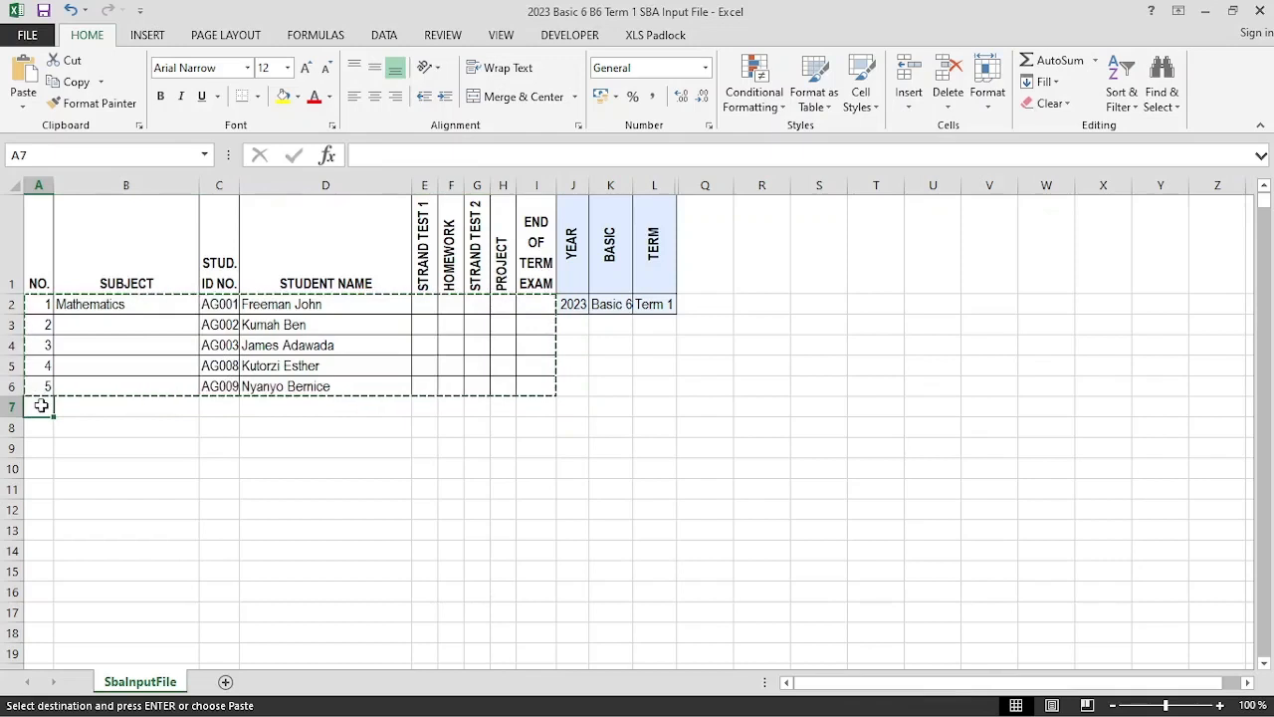
key("Return")
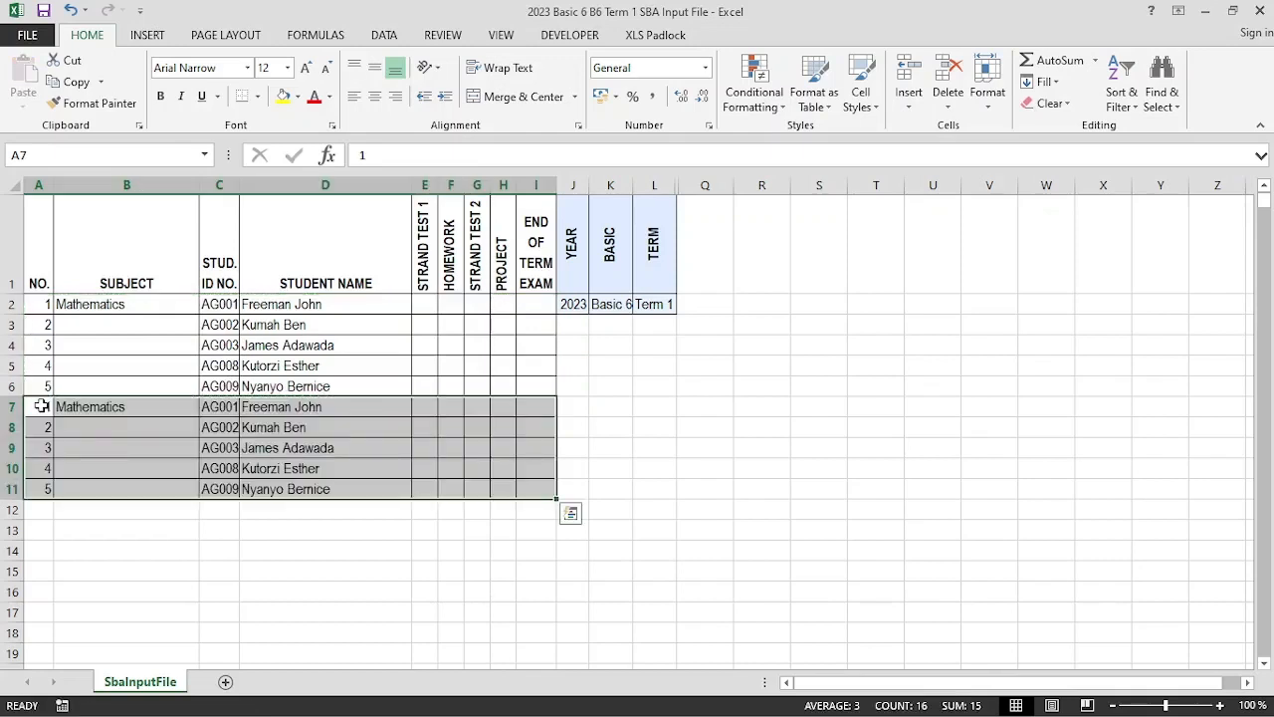
left_click(110, 308)
left_click_drag(201, 315, 200, 398)
Set B7's subject to Science and select the A7:I11 block
left_click(120, 403)
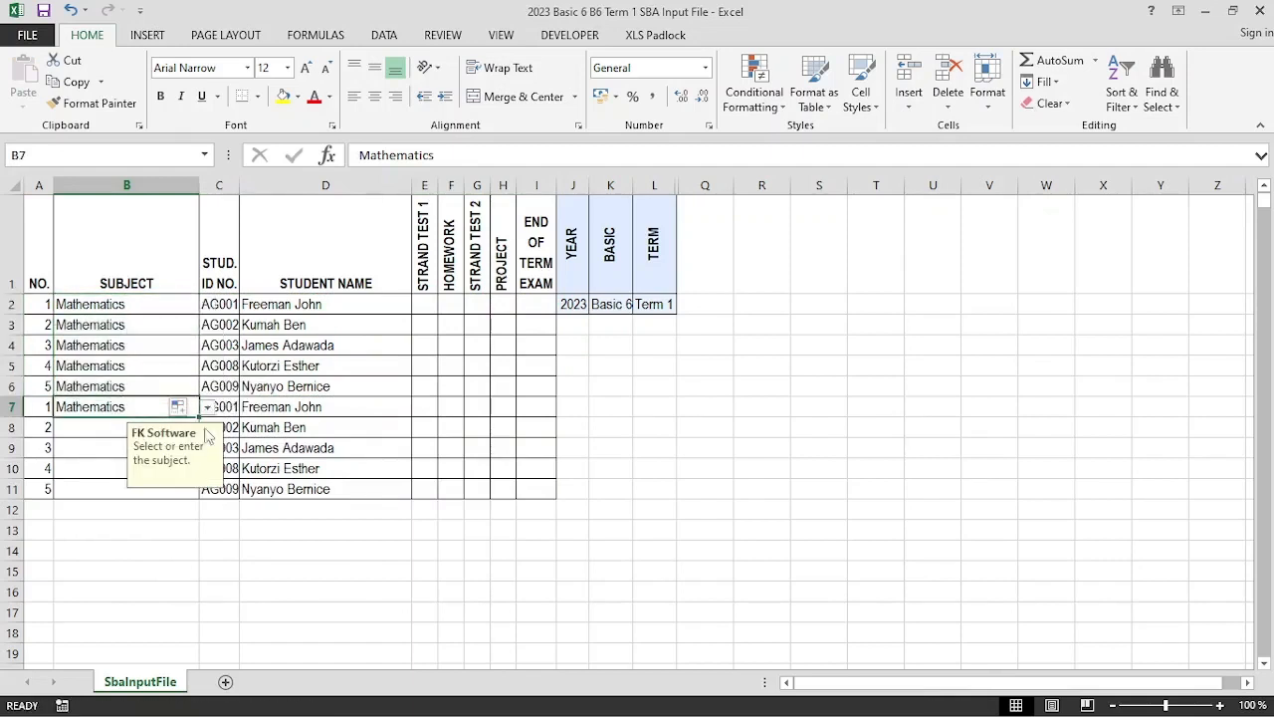
left_click(207, 409)
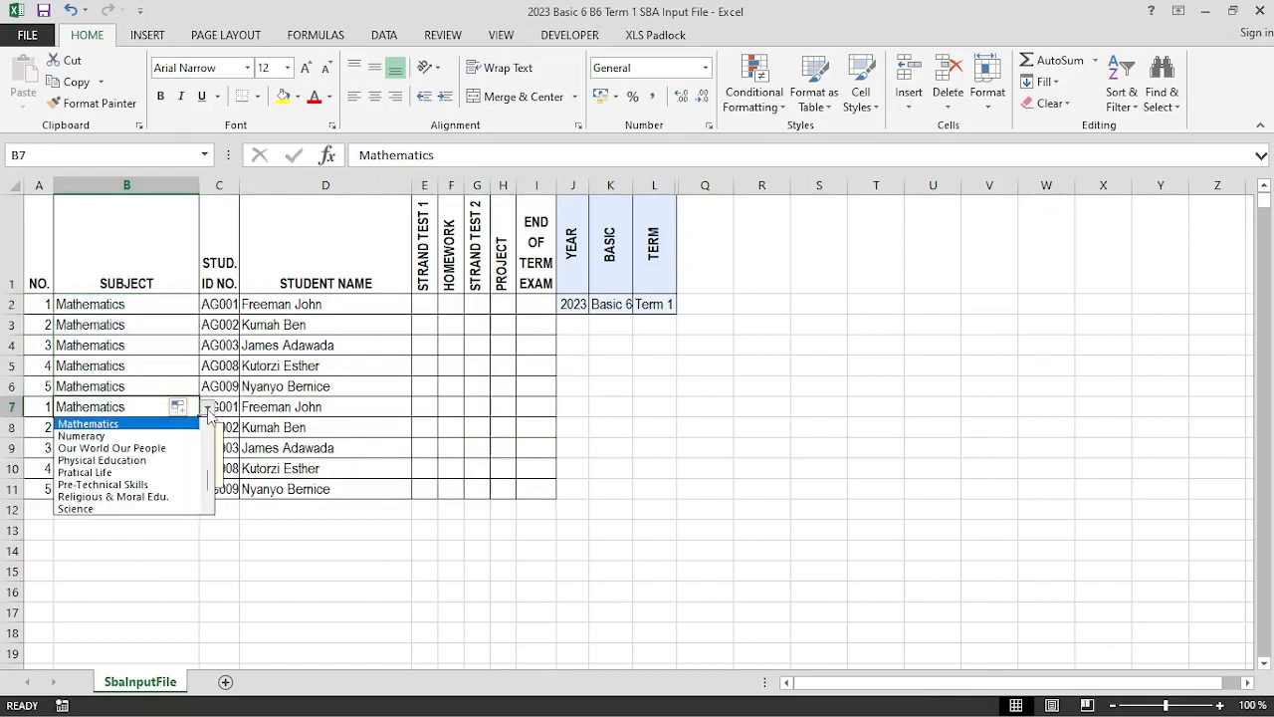
left_click(95, 509)
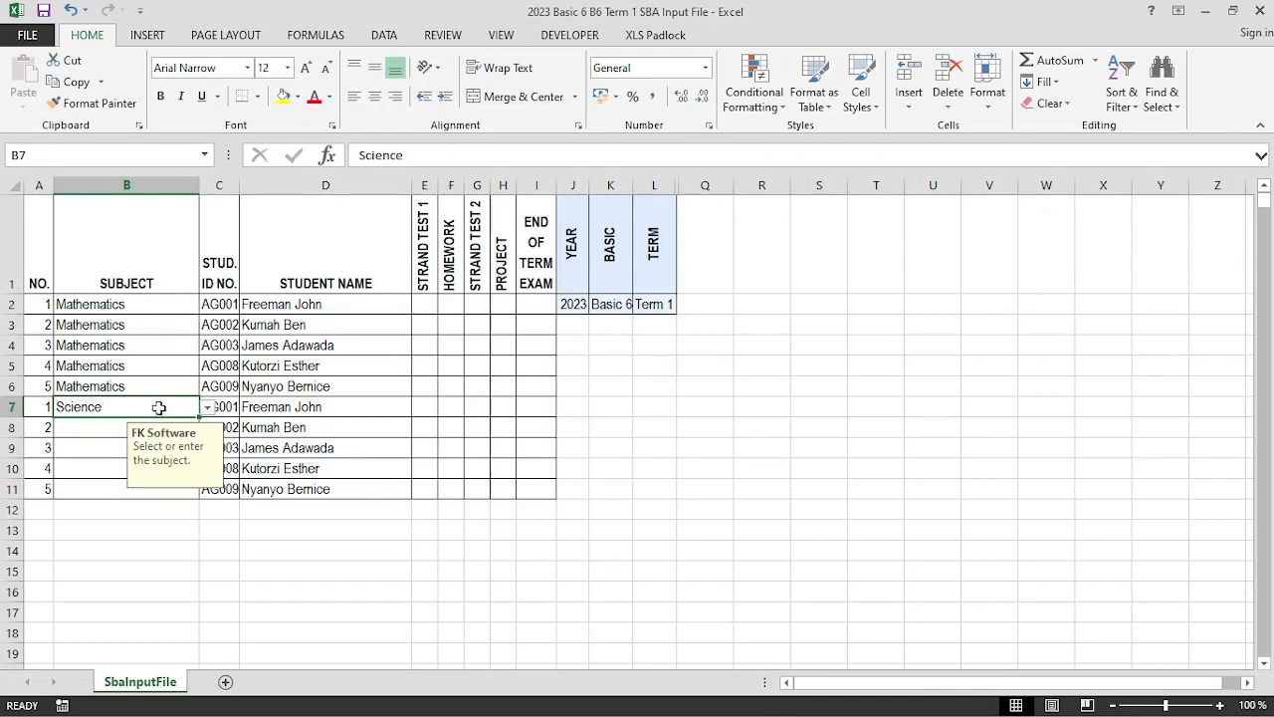
left_click_drag(48, 406, 530, 490)
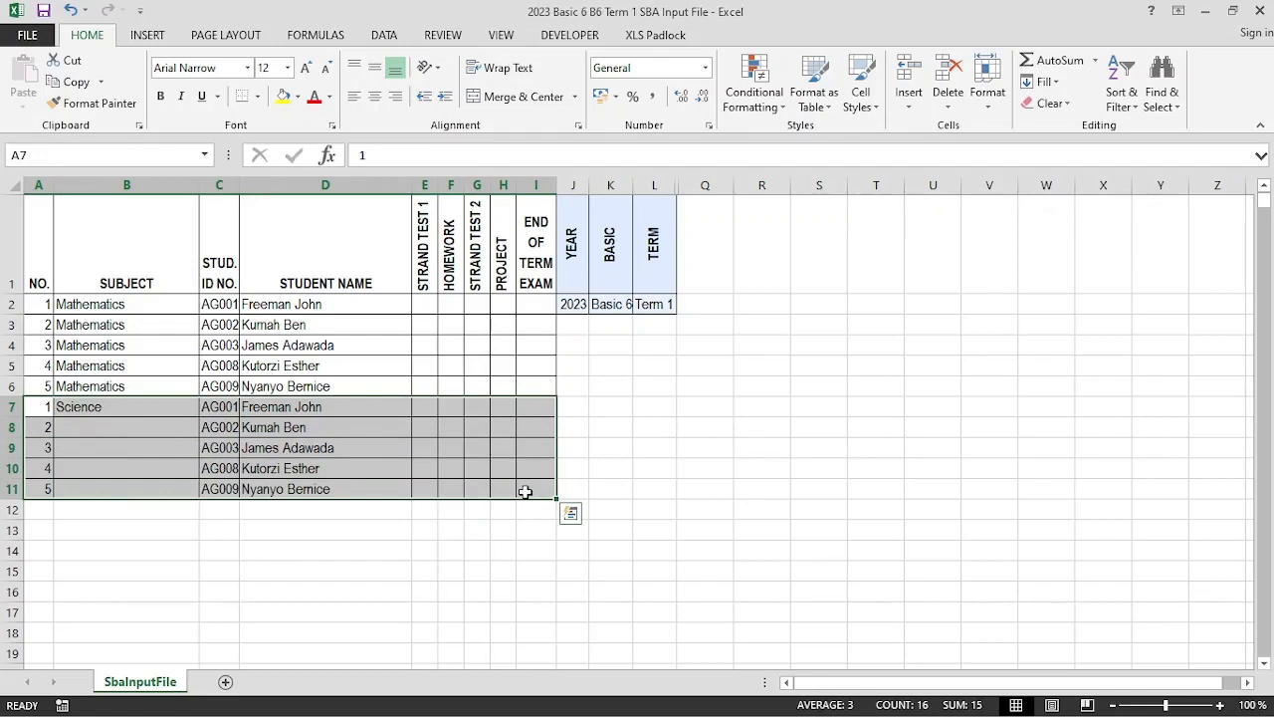
Copy the Science block into rows 12–16 and fill Science down through B11
key("ctrl+c")
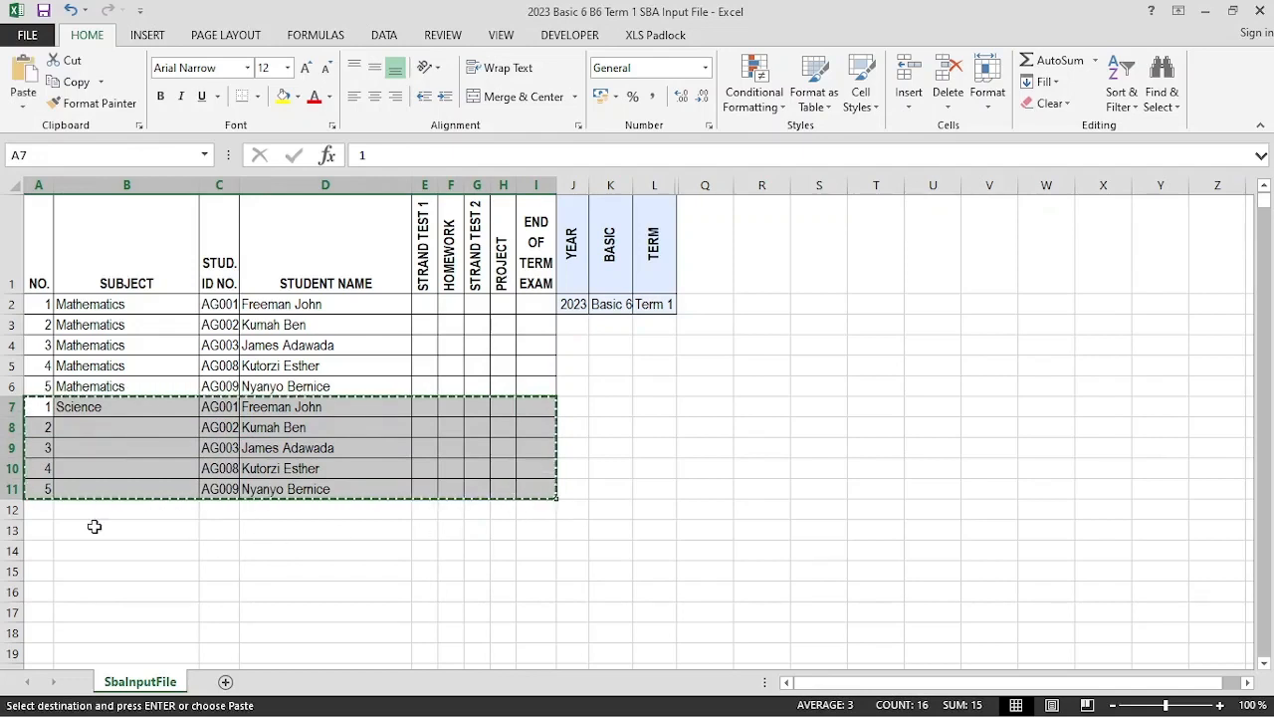
left_click(42, 512)
key("Return")
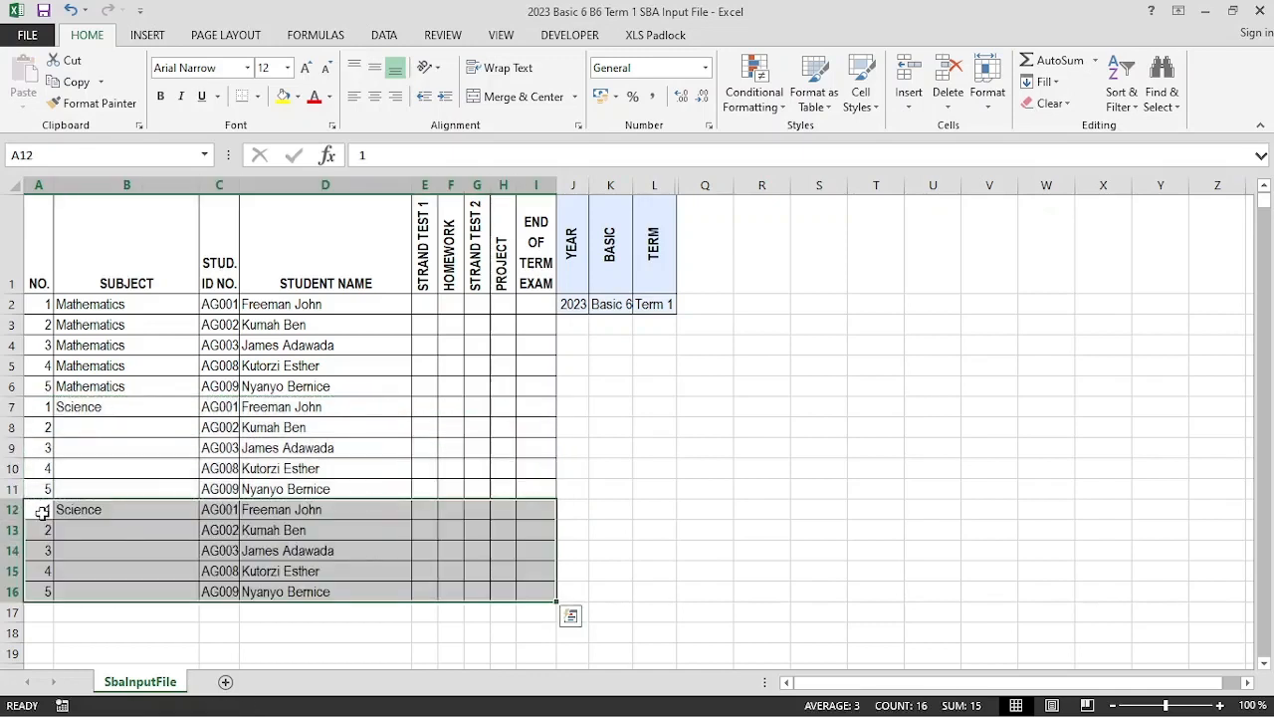
left_click(146, 407)
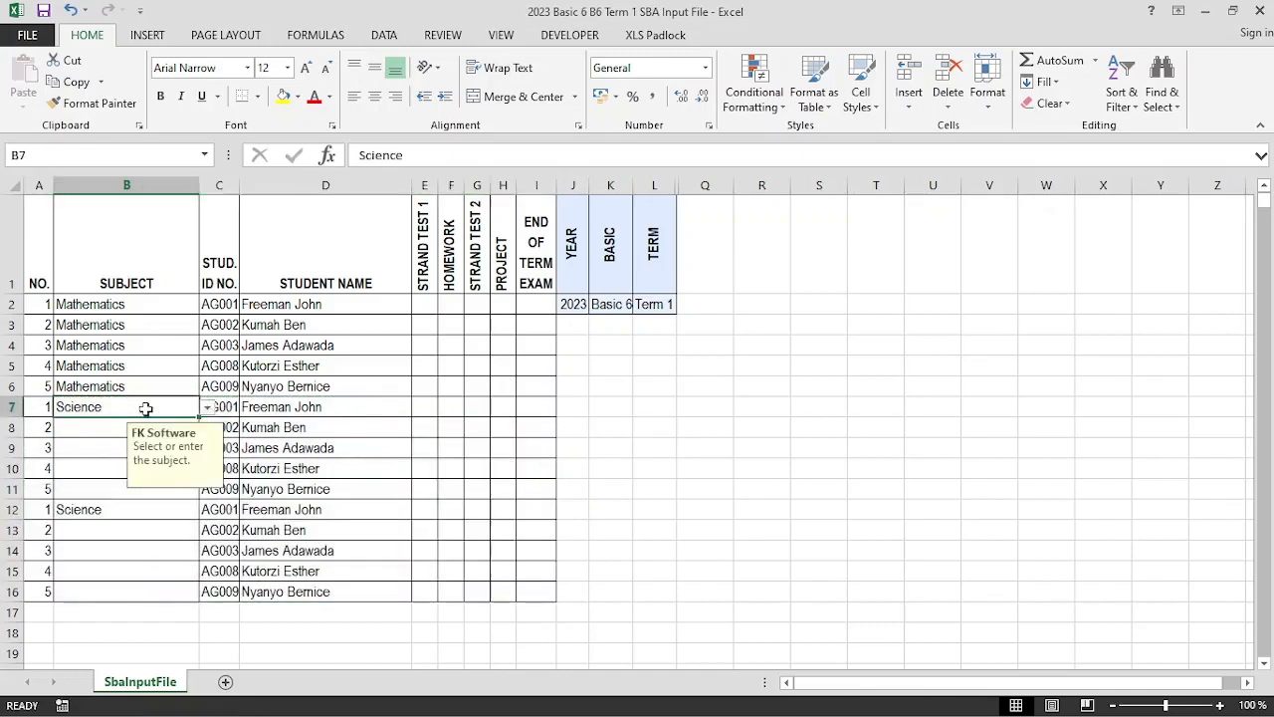
left_click_drag(200, 416, 196, 494)
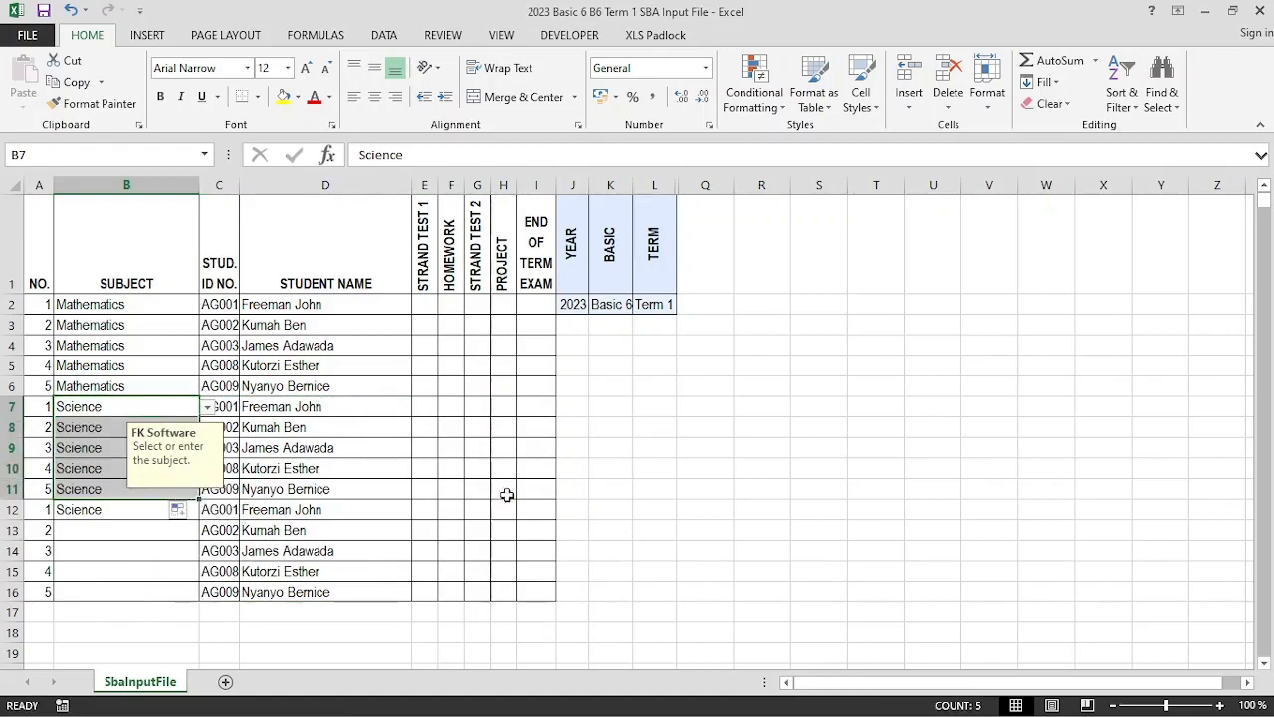
Set B12's subject to Our World Our People and select A12:I16
left_click(76, 513)
left_click(206, 512)
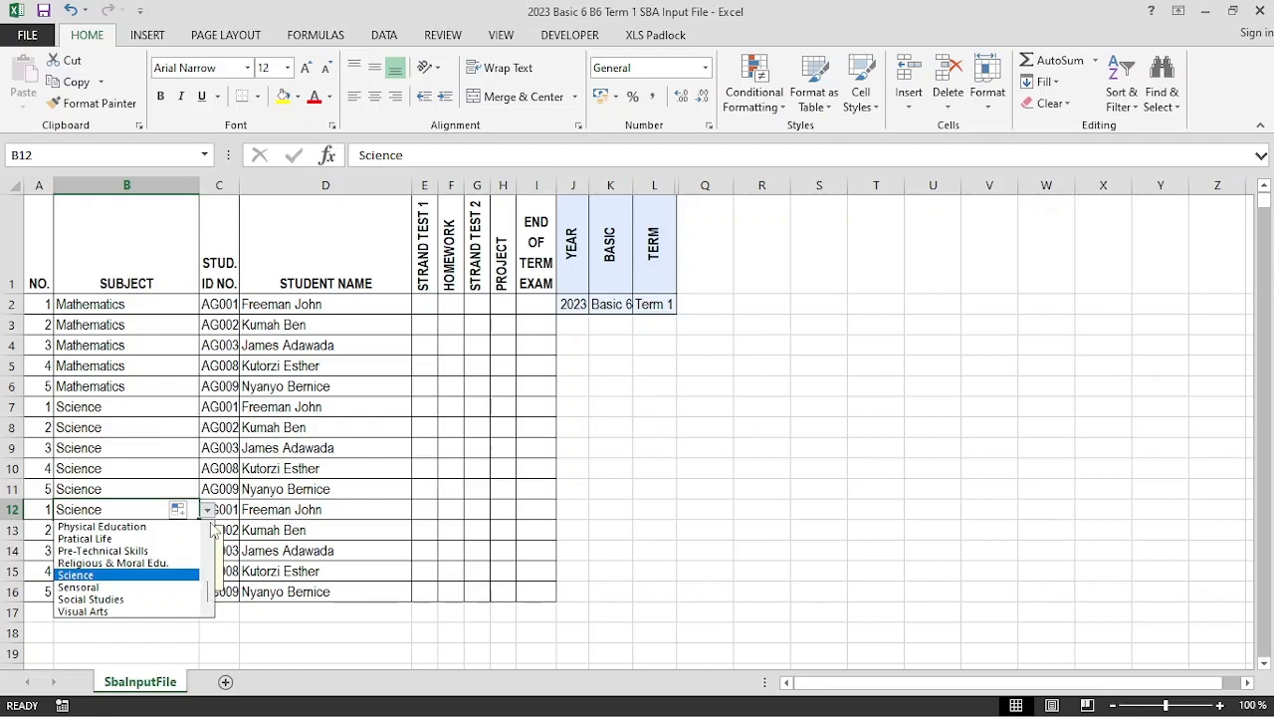
scroll(211, 529, "up", 3)
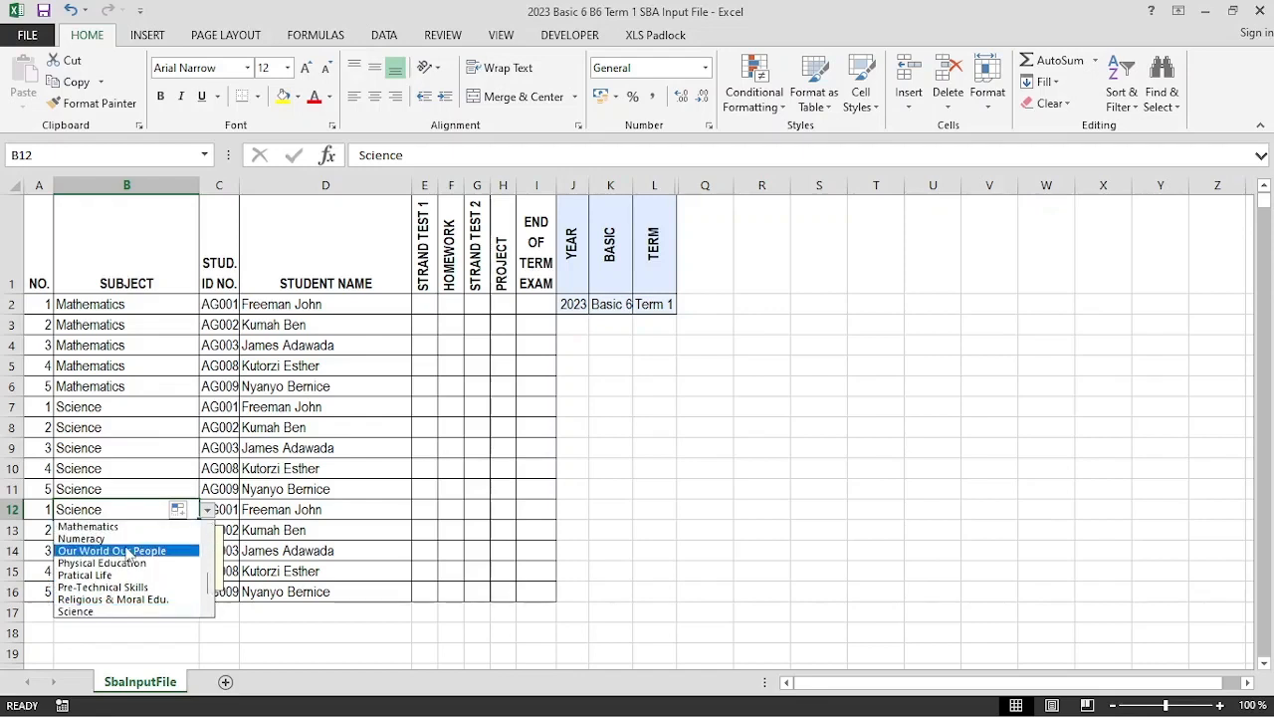
left_click(128, 550)
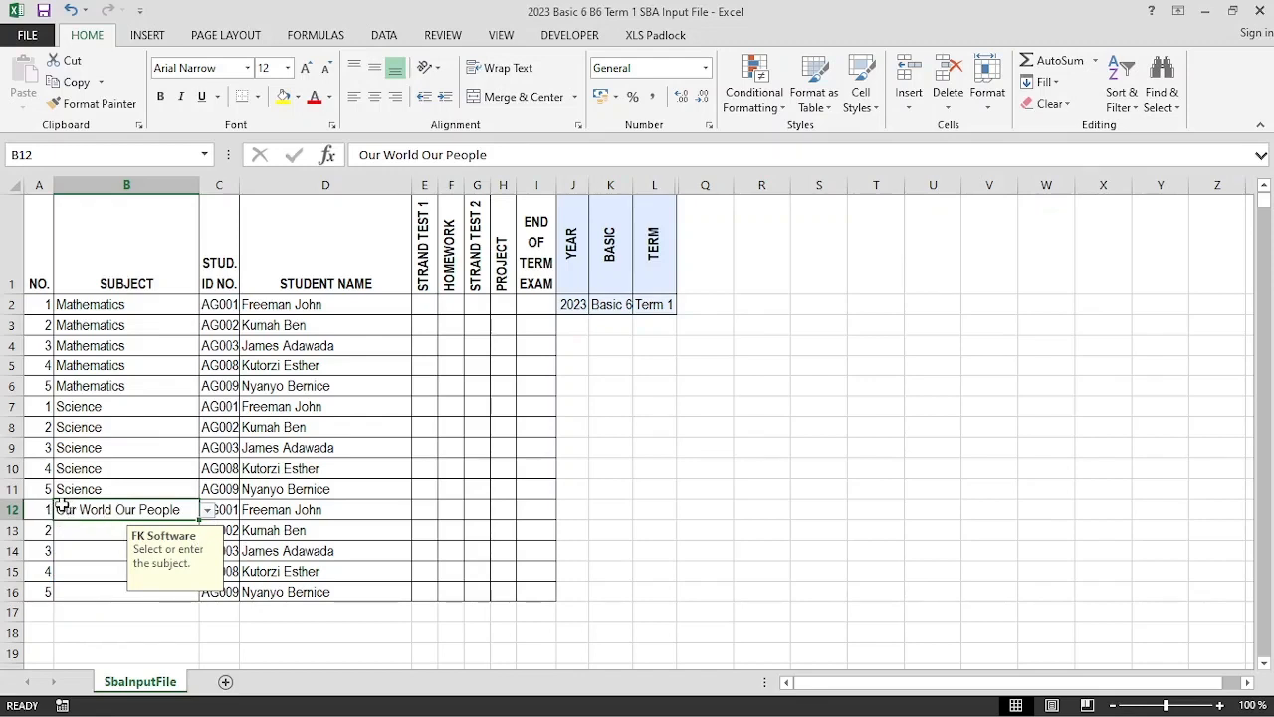
left_click_drag(36, 509, 523, 594)
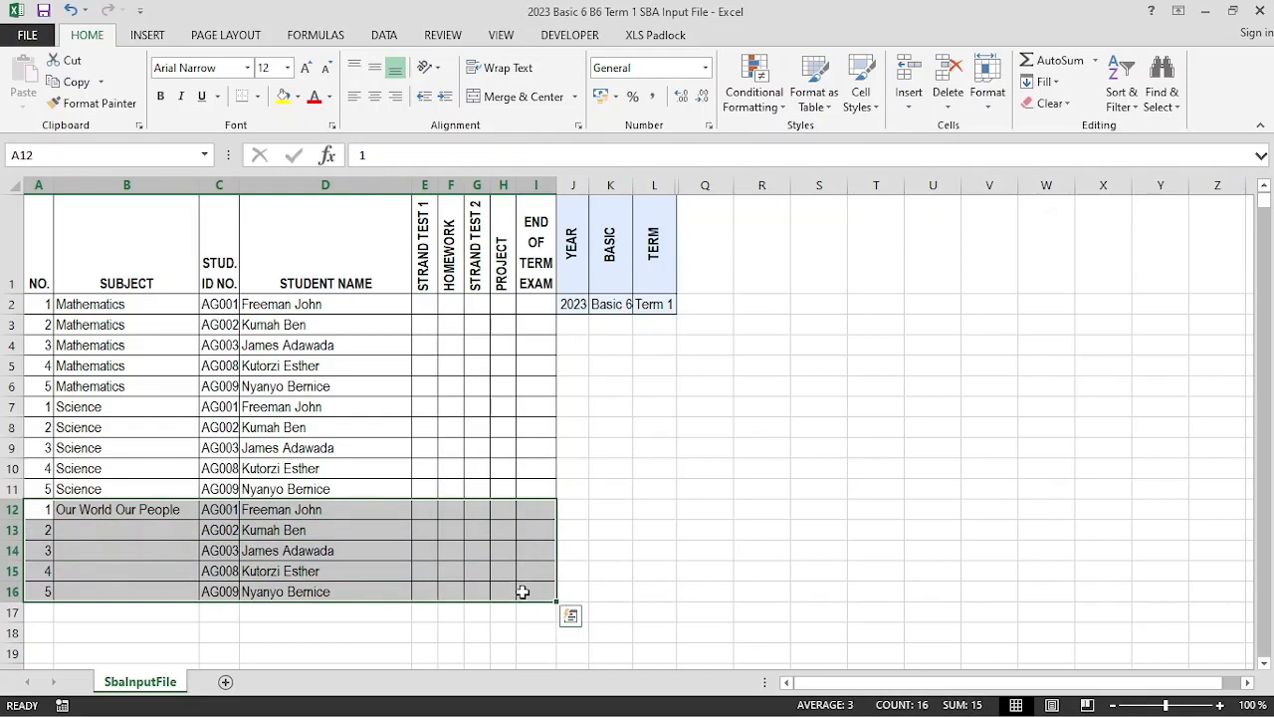
Paste the block into rows 17–21 and fill Our World Our People down to B16
key("ctrl+c")
left_click(39, 614)
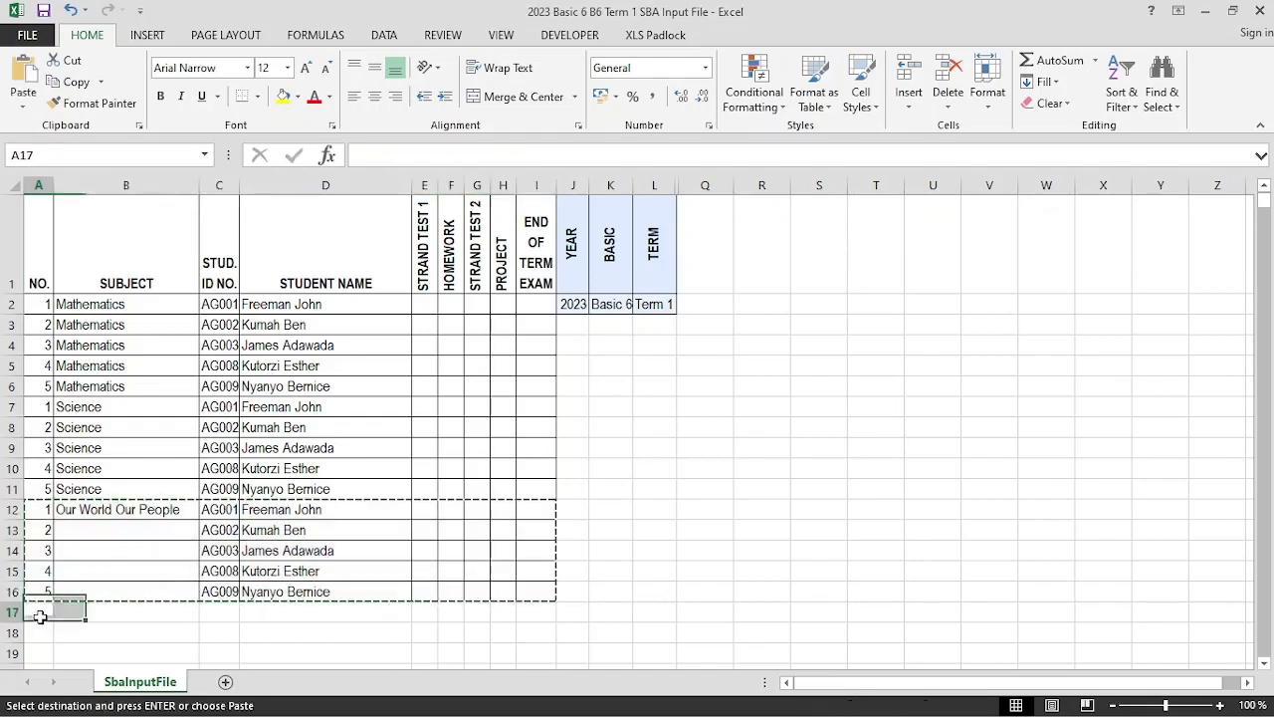
right_click(40, 616)
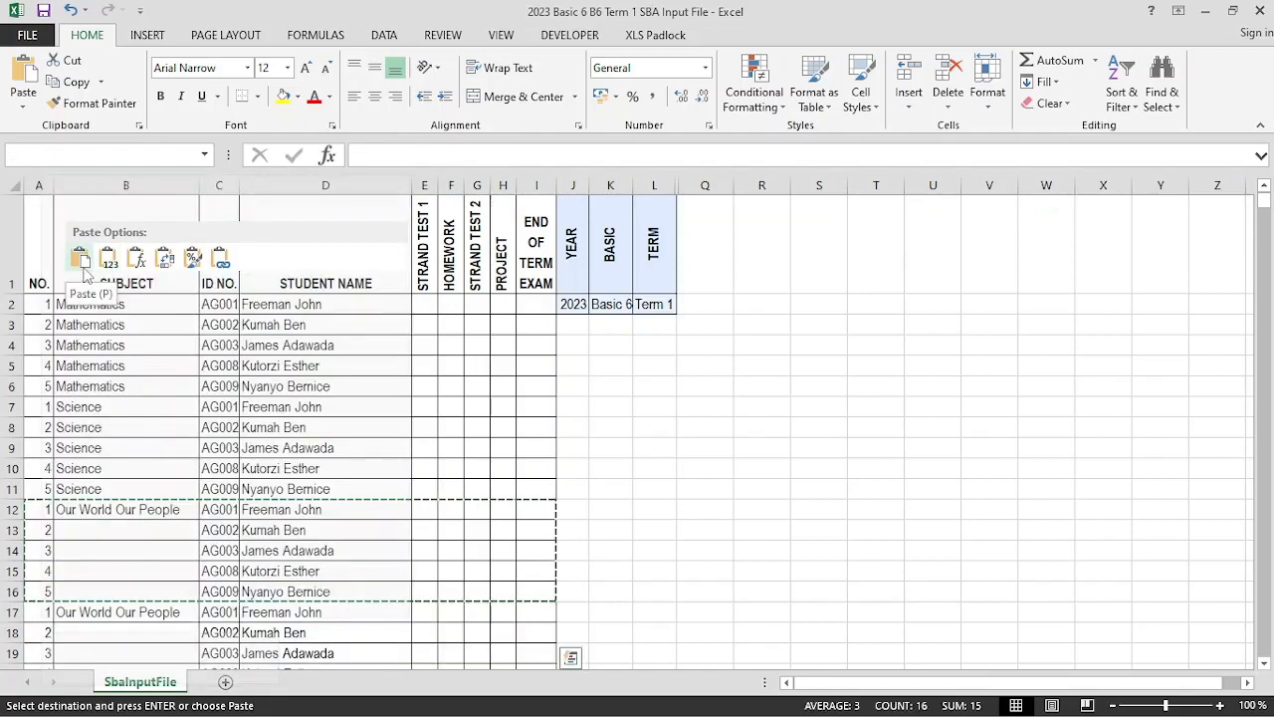
left_click(82, 261)
scroll(344, 530, "down", 4)
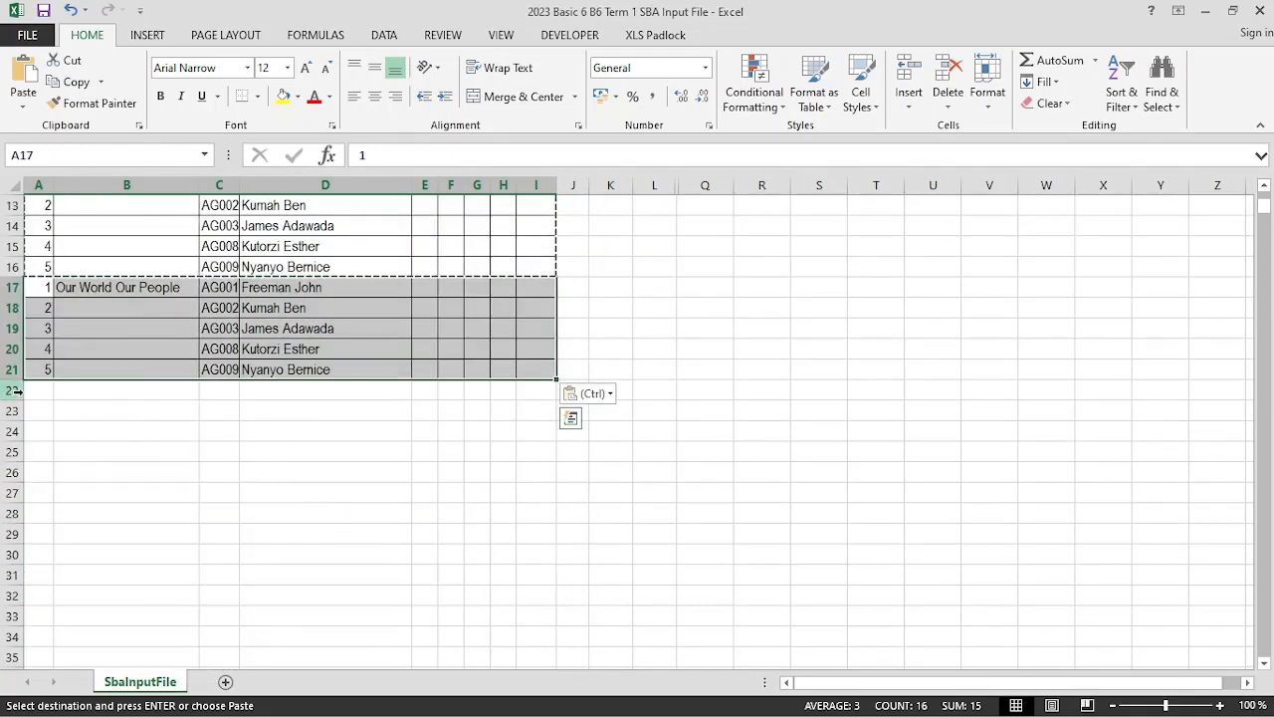
scroll(176, 315, "up", 2)
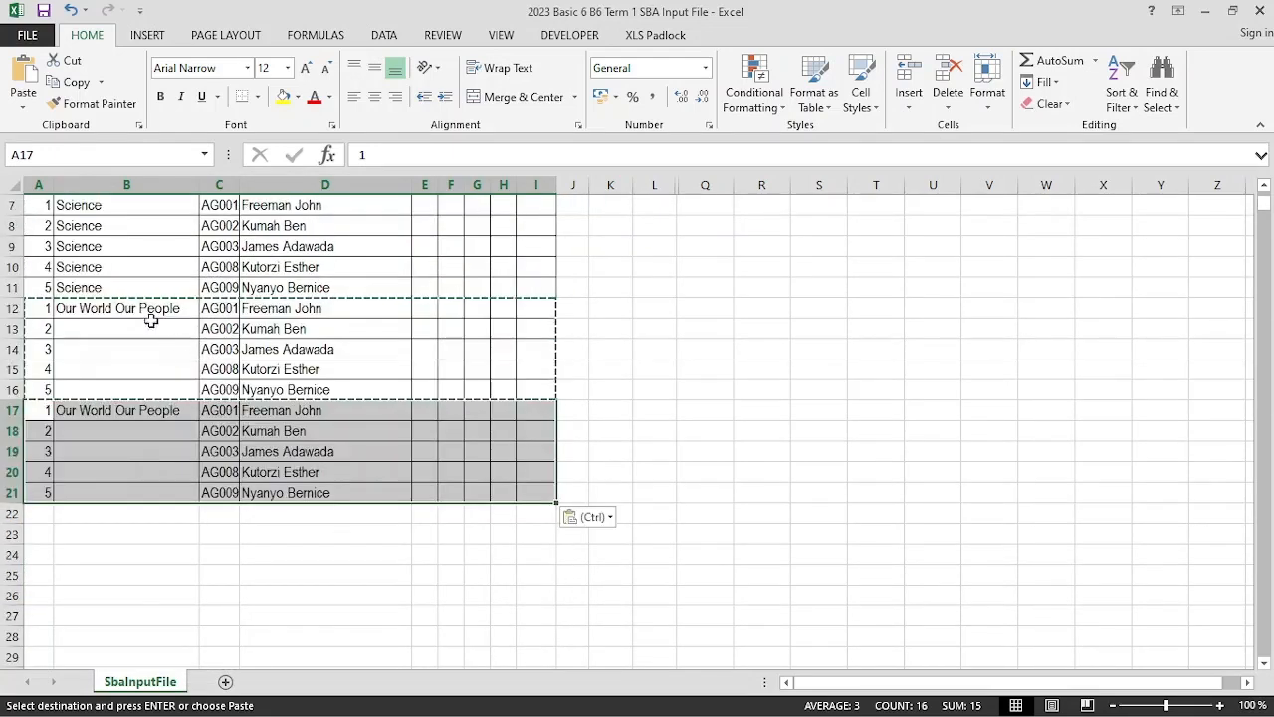
left_click(150, 319)
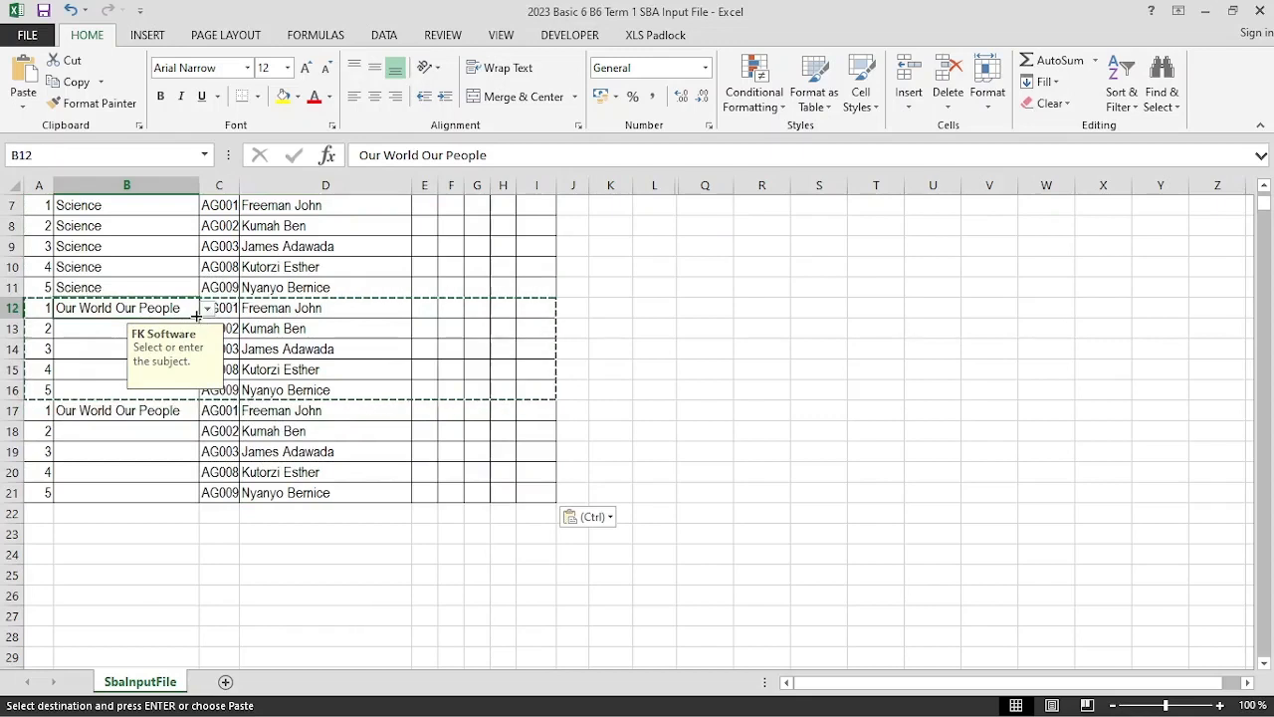
left_click_drag(196, 317, 194, 396)
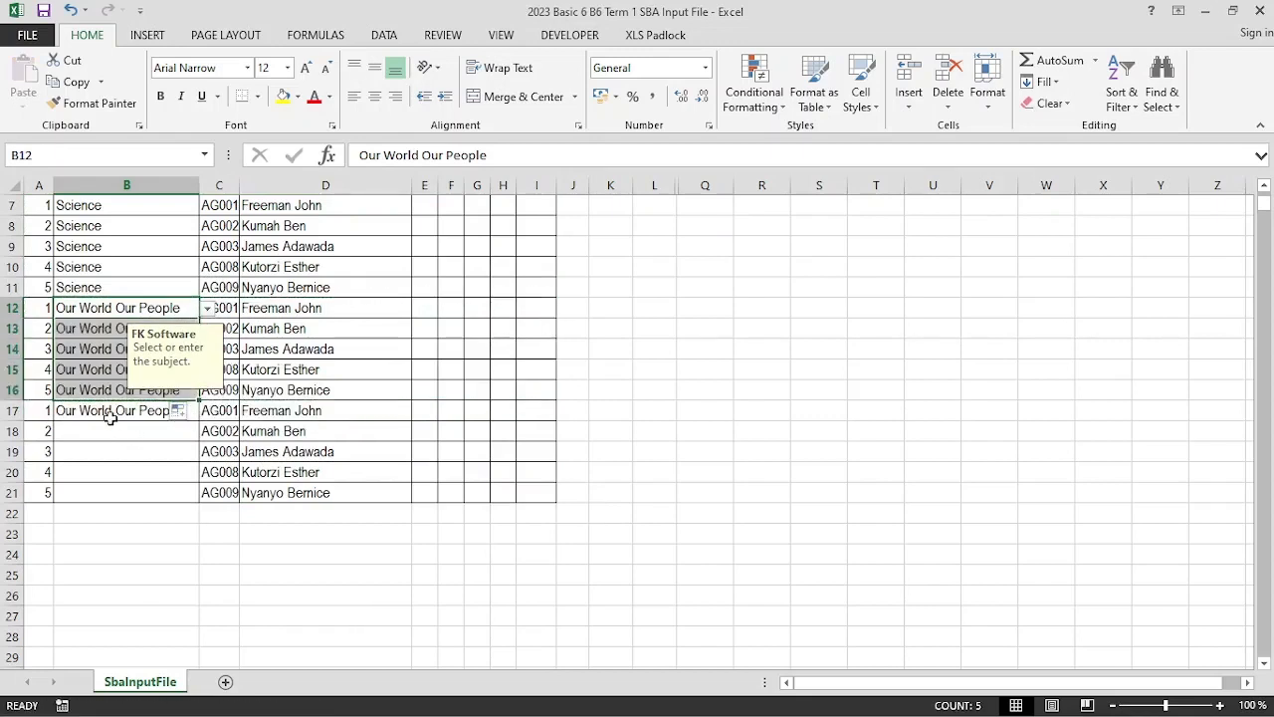
Set B17 to Religious & Moral Edu., fill it down to B21, and return to A2
left_click(109, 418)
left_click(207, 411)
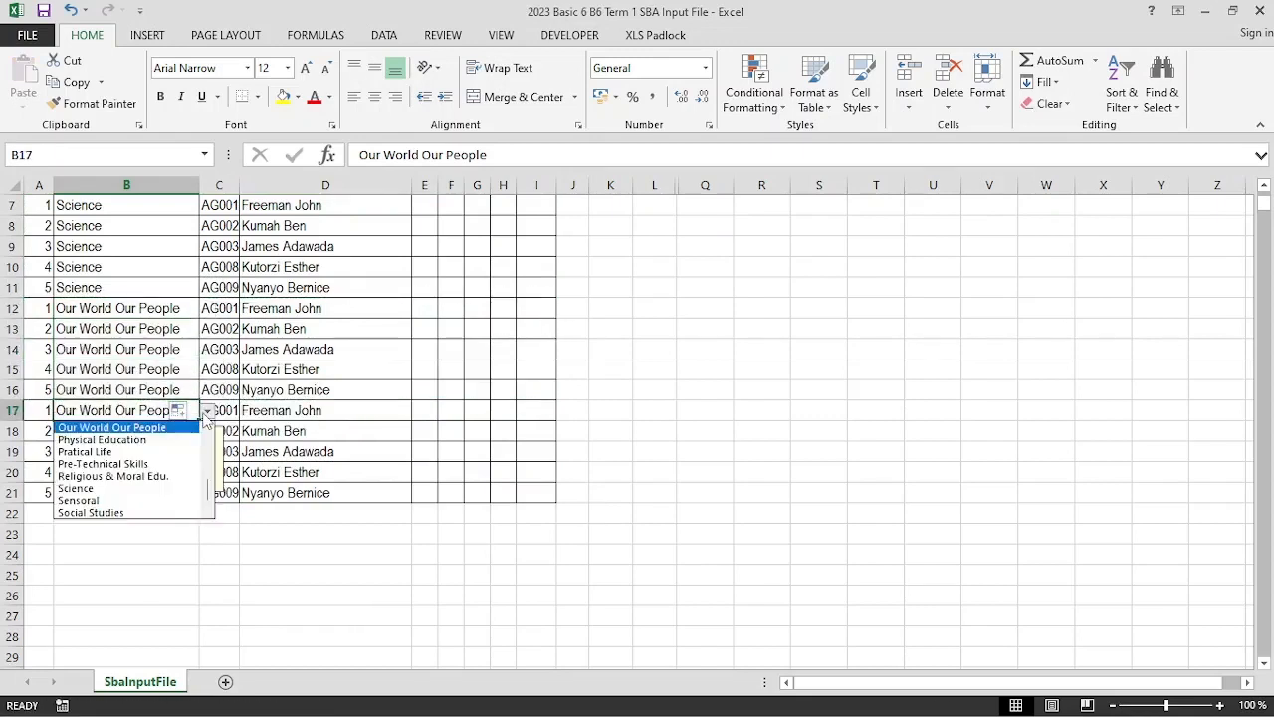
left_click(206, 429)
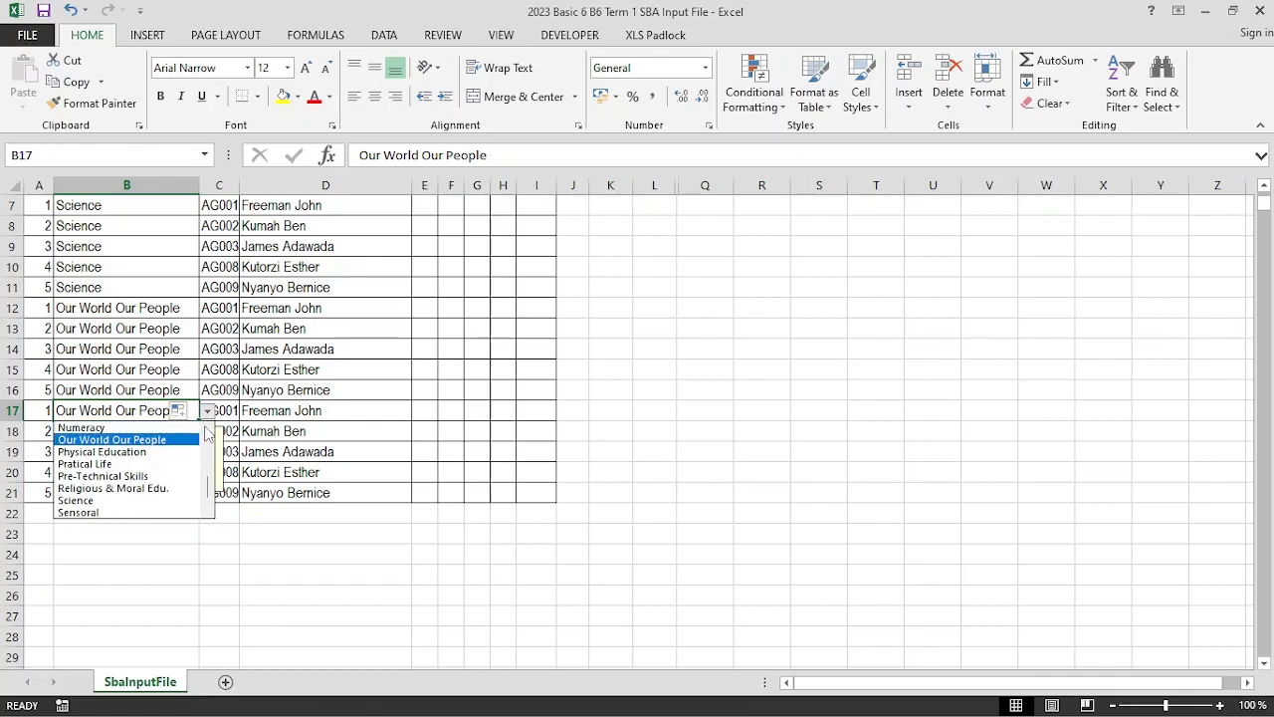
left_click(143, 489)
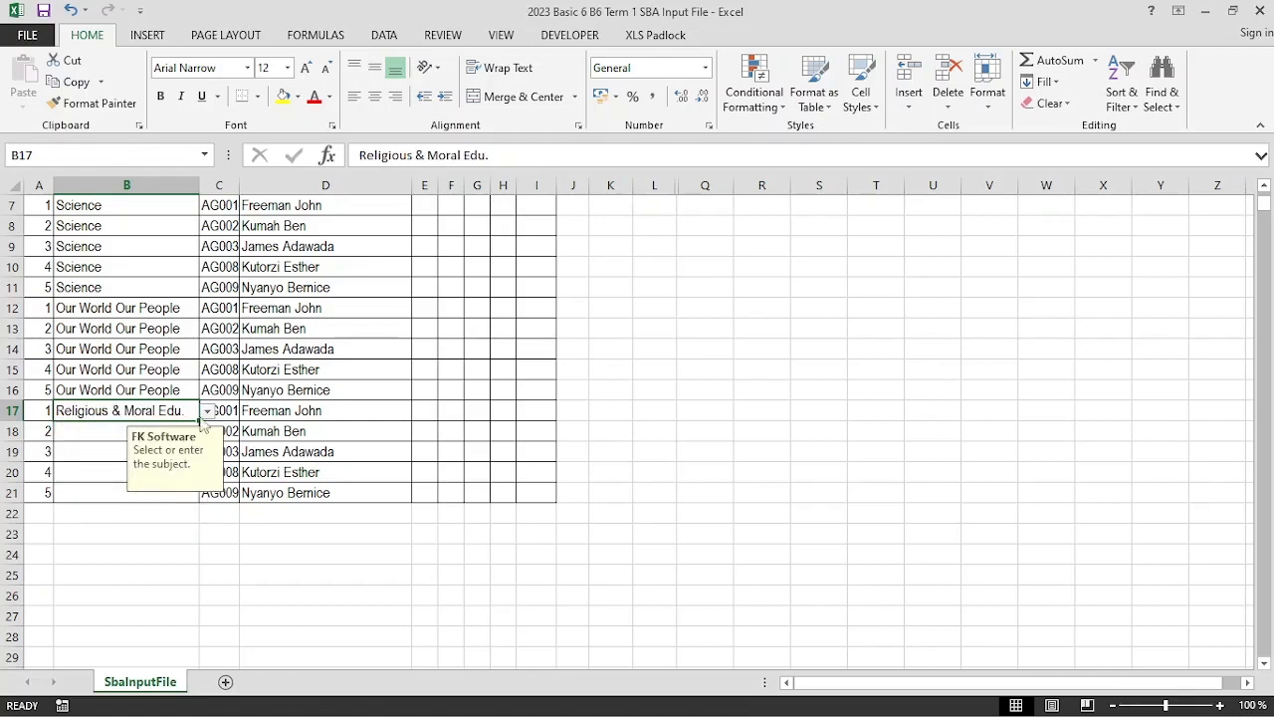
left_click_drag(199, 420, 189, 500)
scroll(88, 362, "up", 1)
scroll(87, 363, "up", 2)
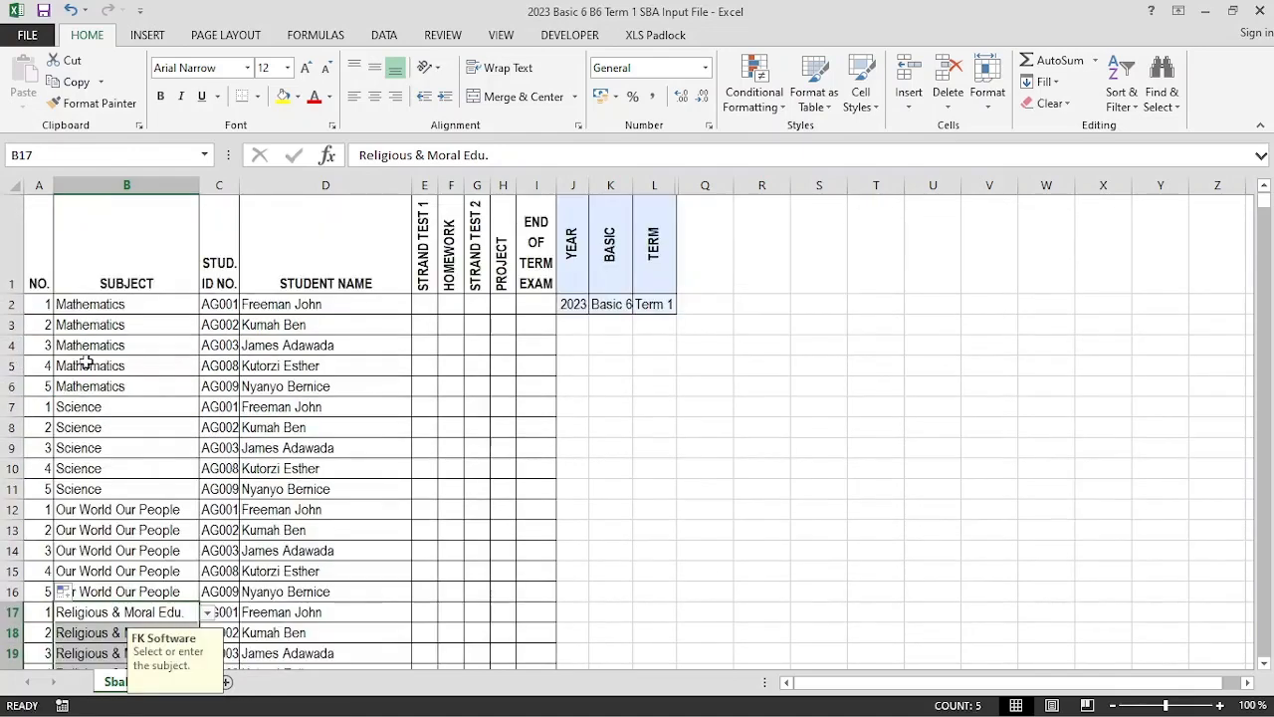
left_click(40, 308)
Fill the NO. column in A2:A21 with the numbers 1 to 20
left_click_drag(40, 308, 56, 335)
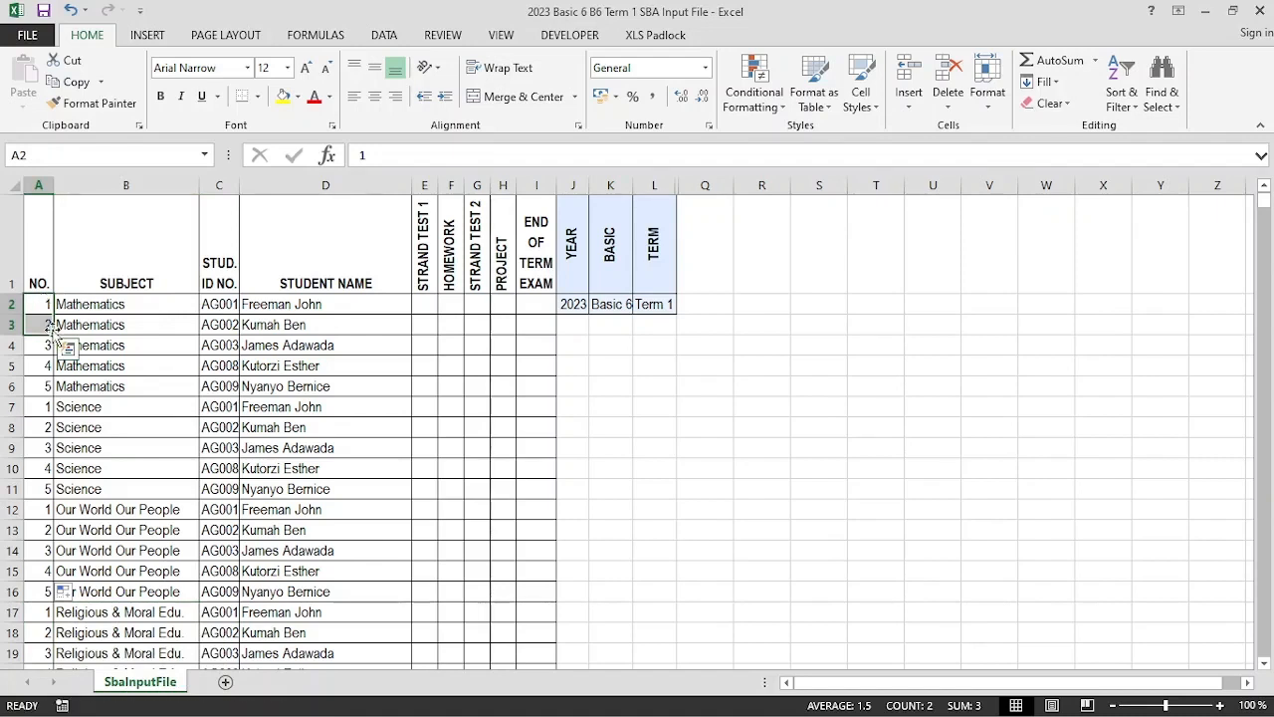
left_click_drag(57, 338, 46, 597)
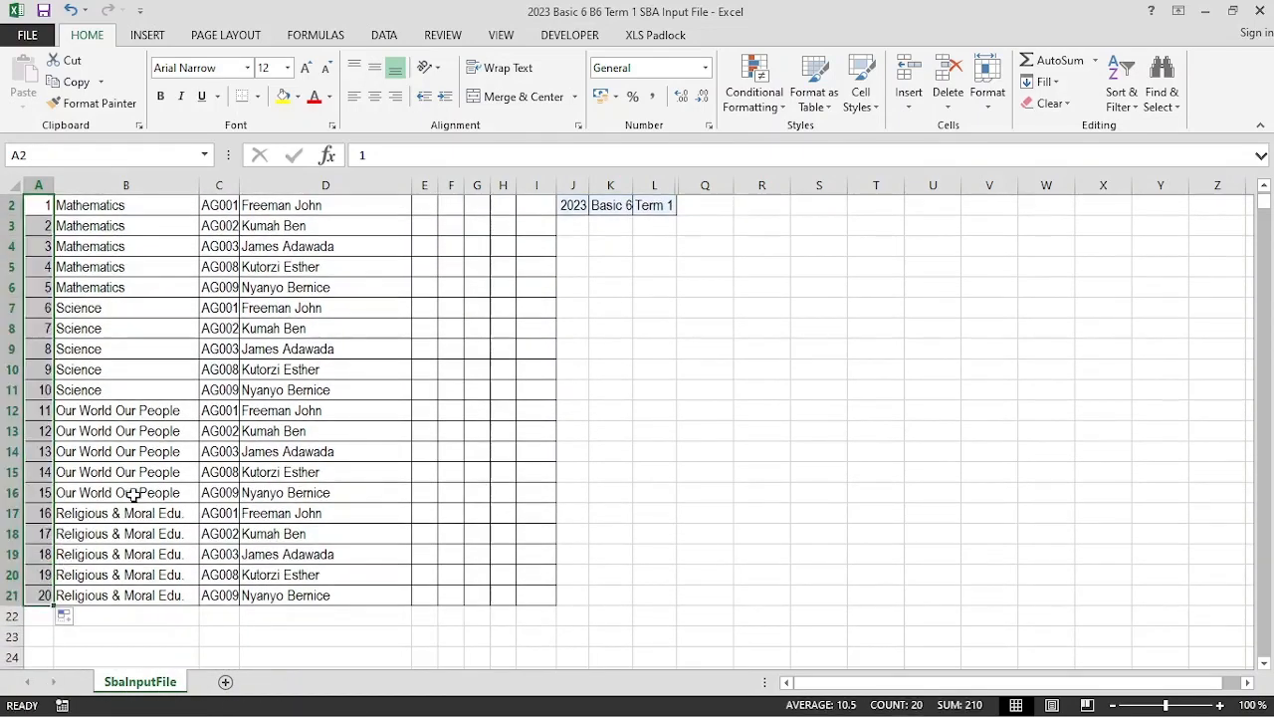
scroll(171, 442, "up", 1)
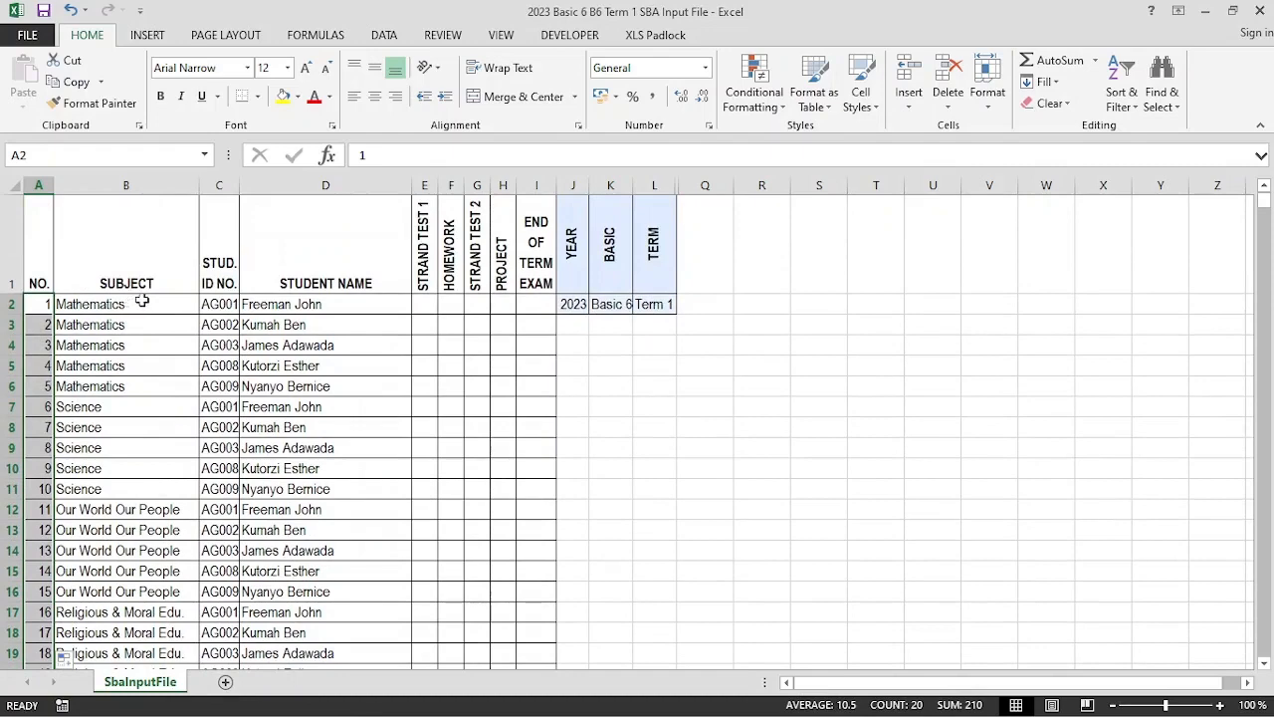
Check the subject entries in column B across the four student blocks
left_click(116, 538)
scroll(153, 511, "down", 3)
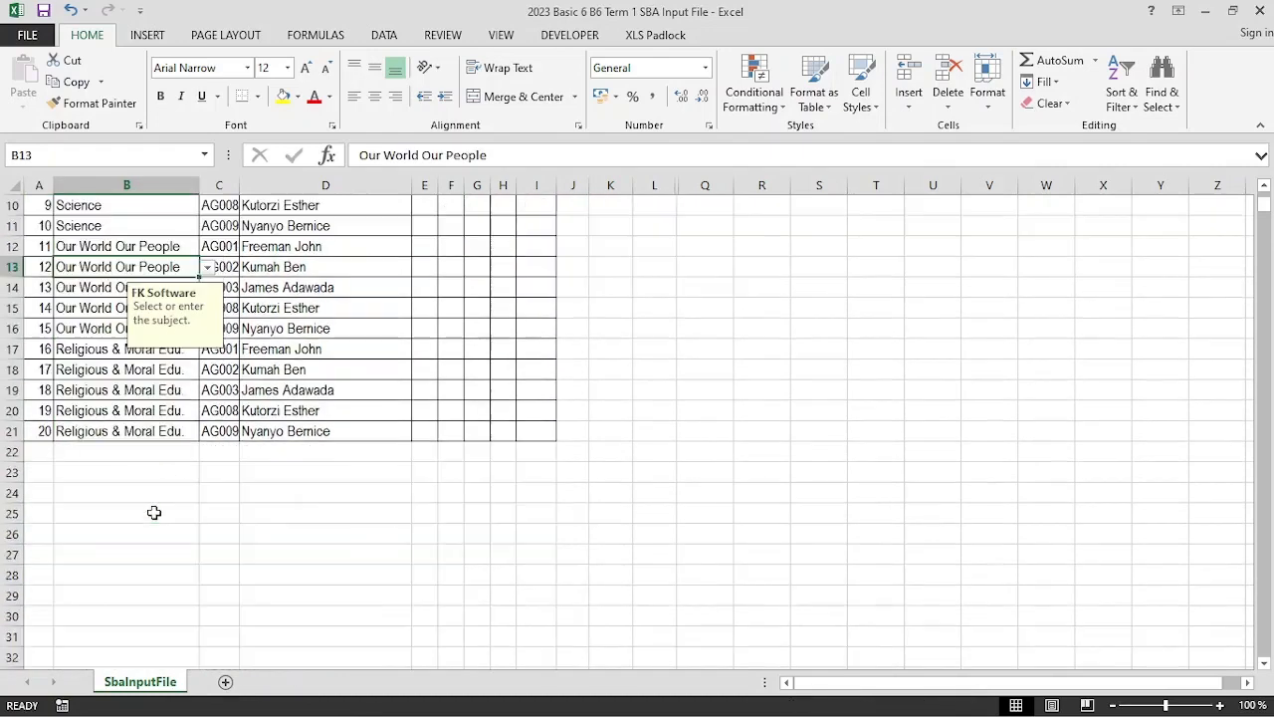
left_click(140, 430)
left_click(99, 393)
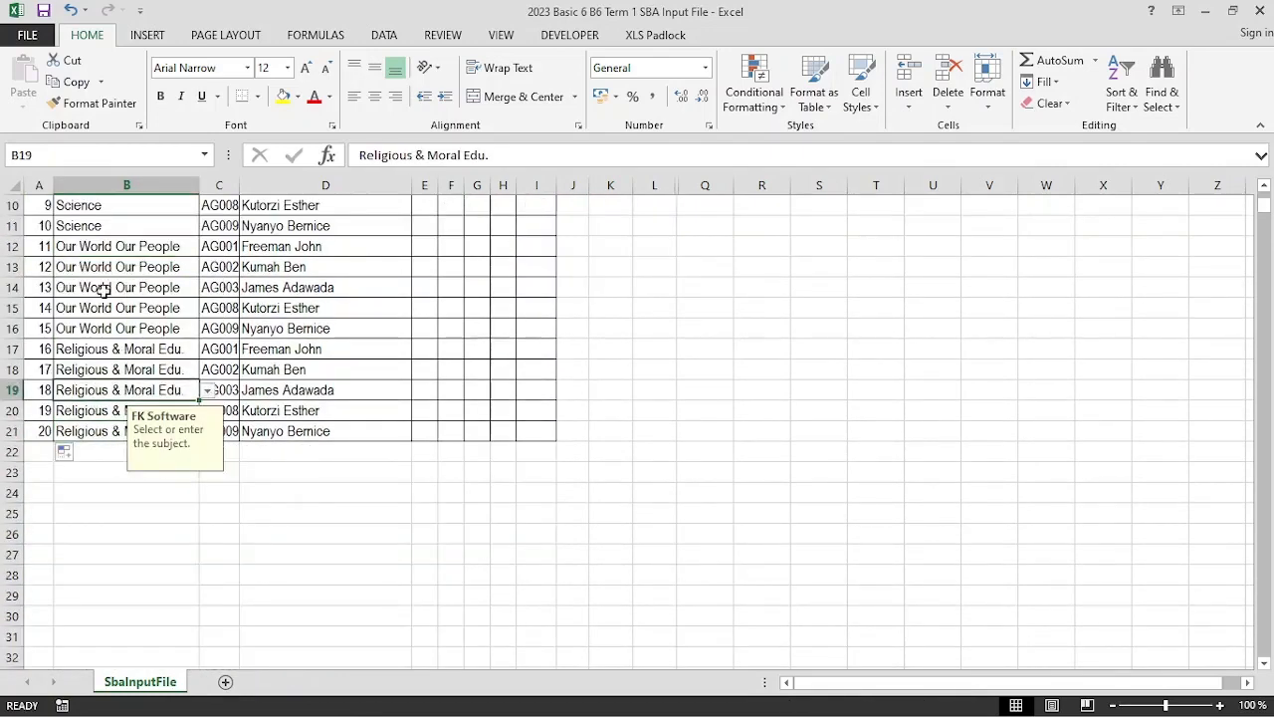
left_click(104, 288)
left_click(109, 228)
scroll(110, 228, "up", 3)
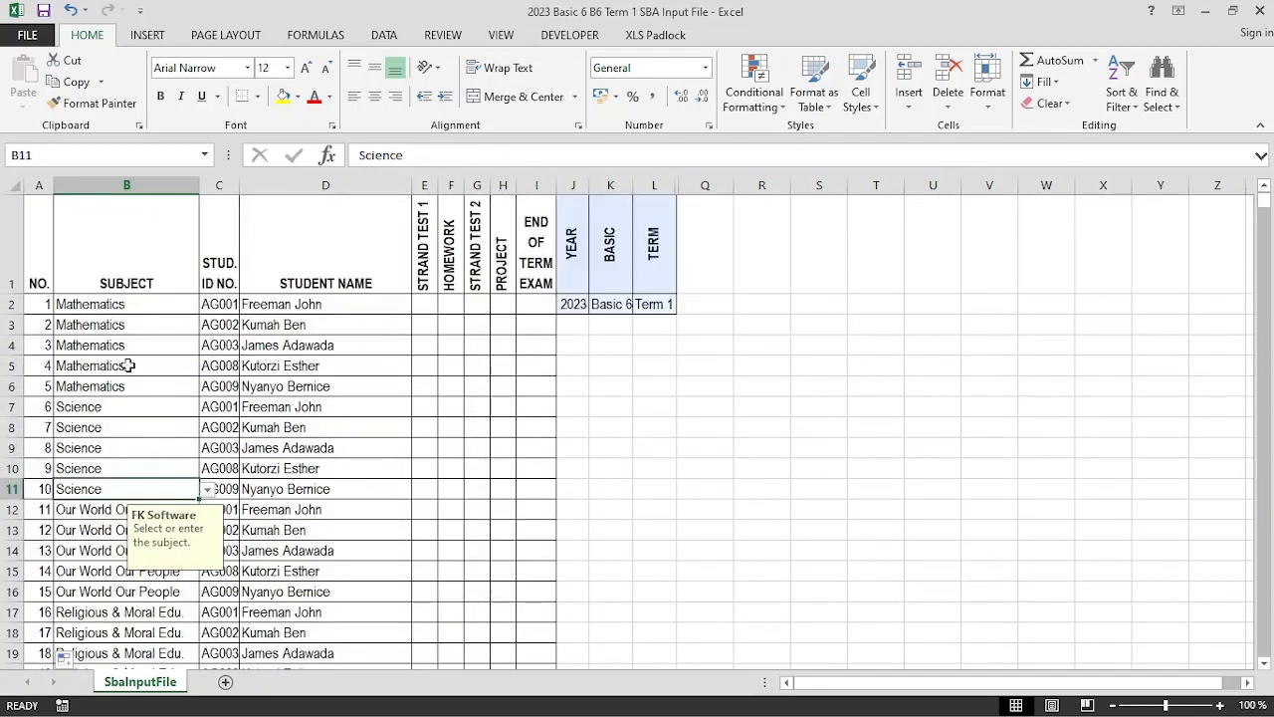
left_click(128, 365)
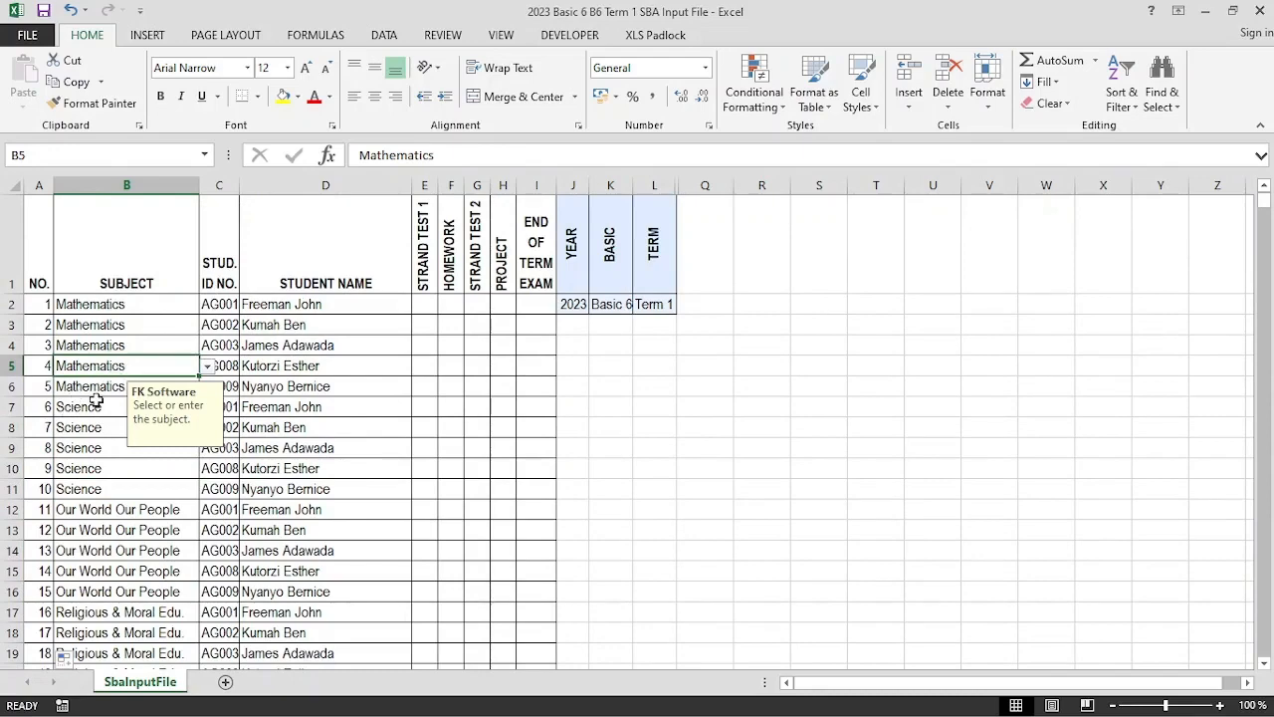
scroll(105, 364, "down", 2)
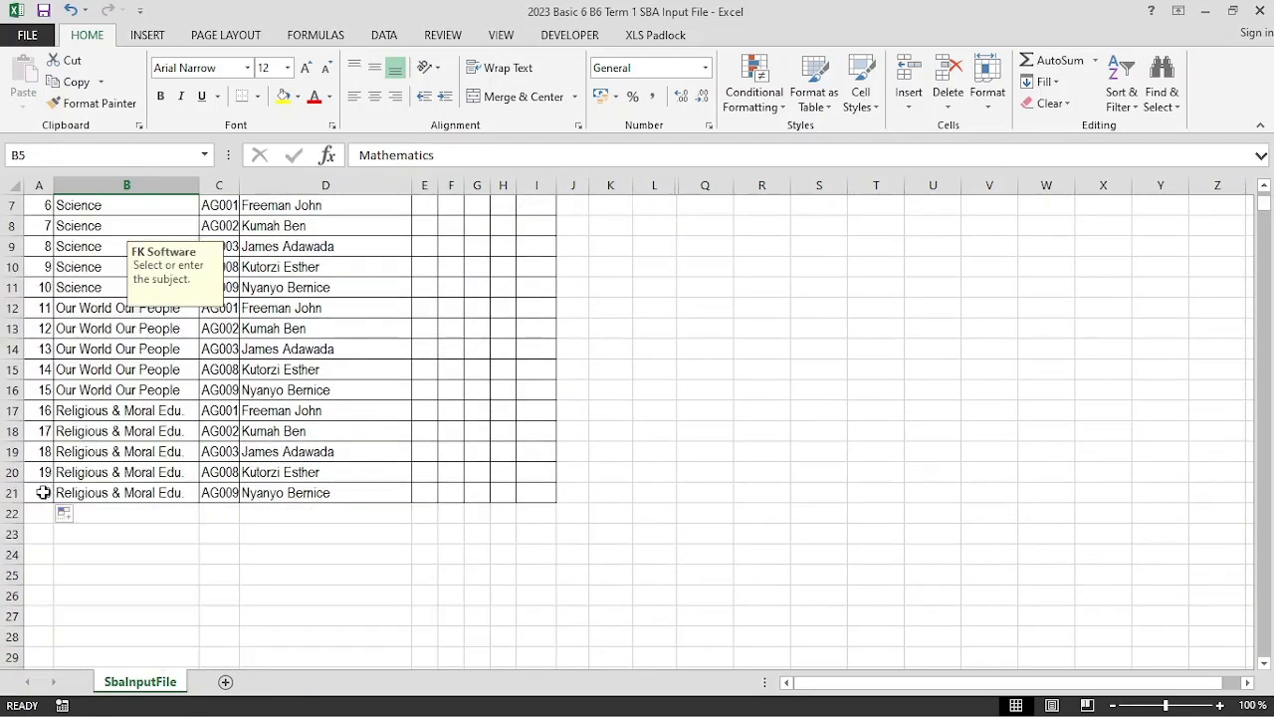
scroll(452, 404, "up", 2)
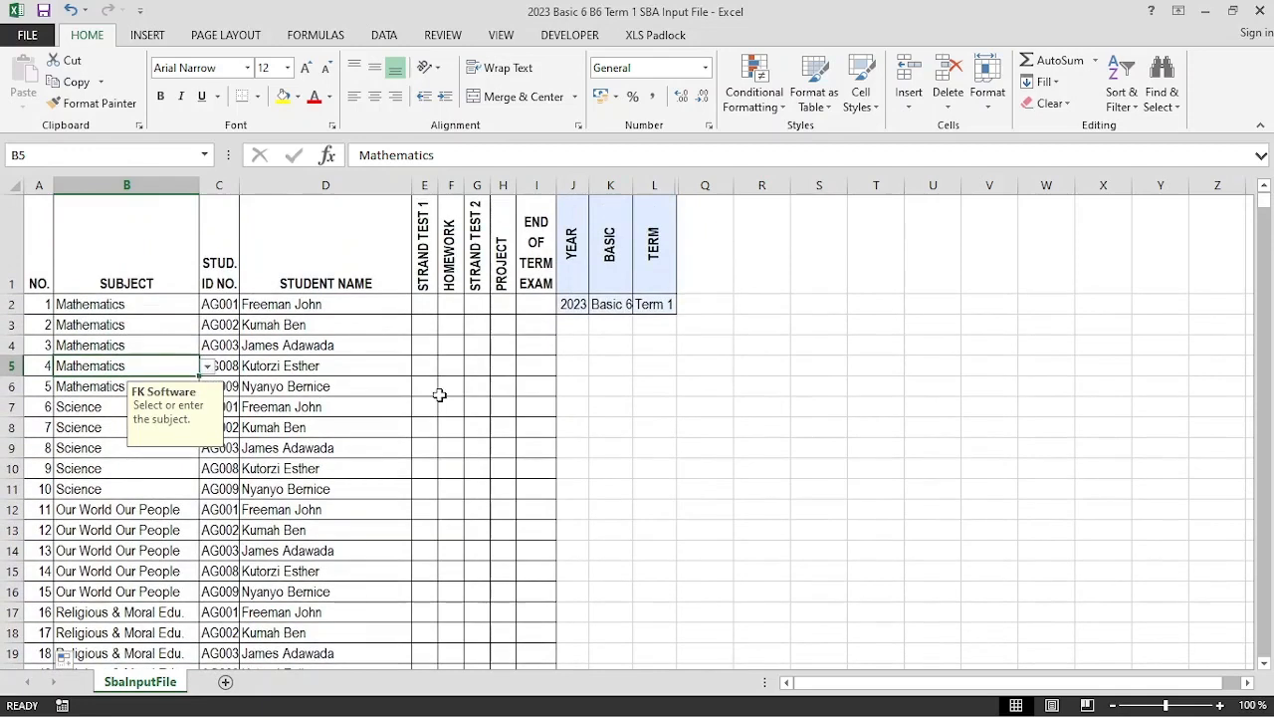
left_click(423, 310)
left_click(448, 306)
left_click(477, 305)
left_click(503, 304)
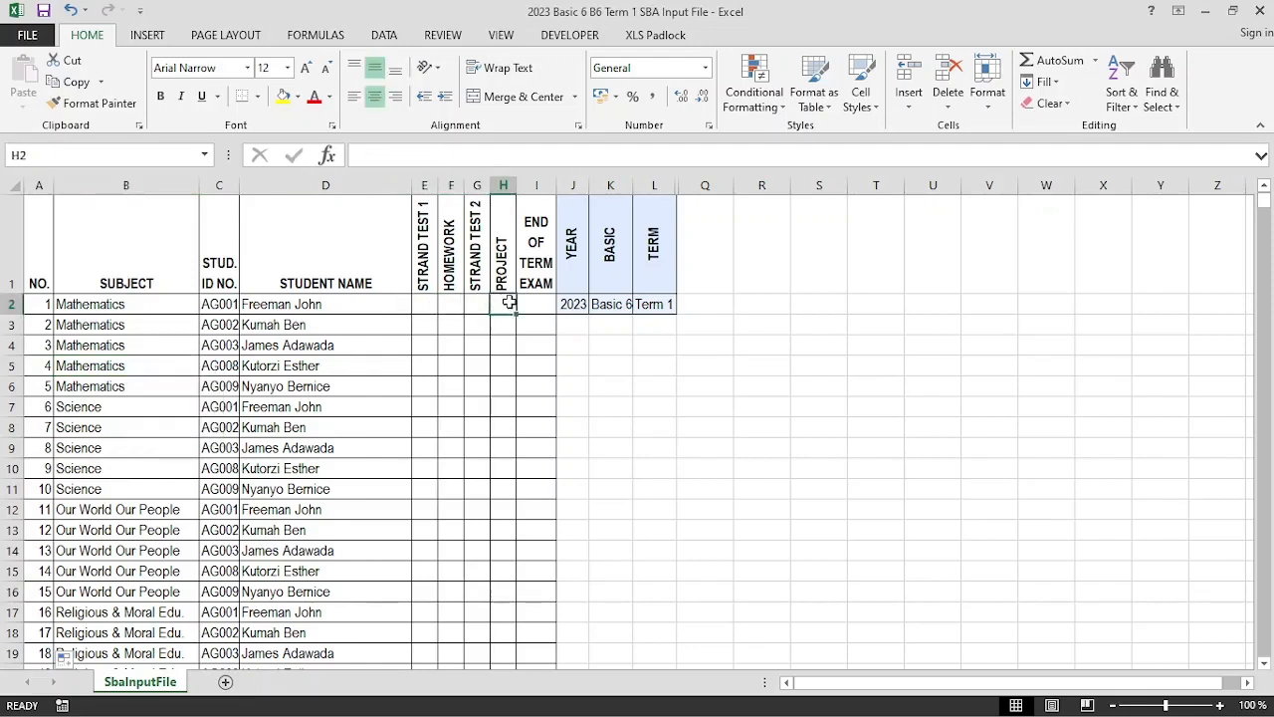
left_click(419, 305)
left_click(449, 304)
left_click(423, 304)
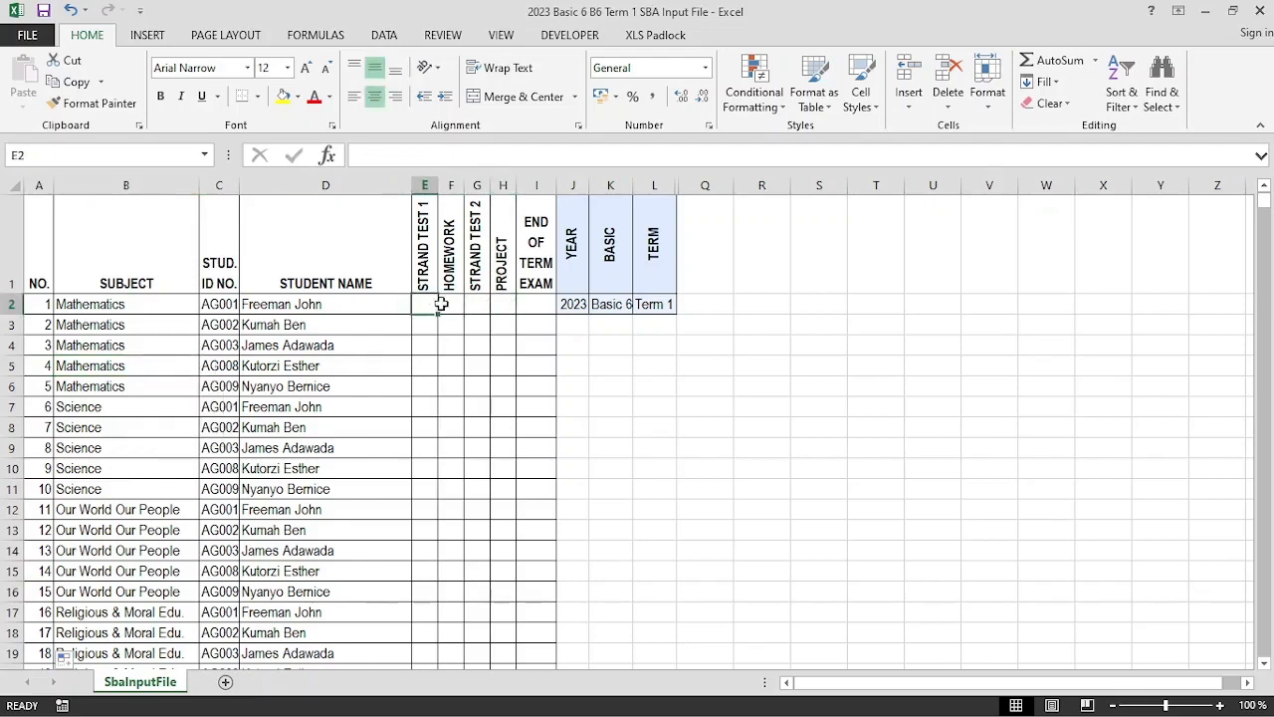
left_click(449, 303)
left_click(470, 304)
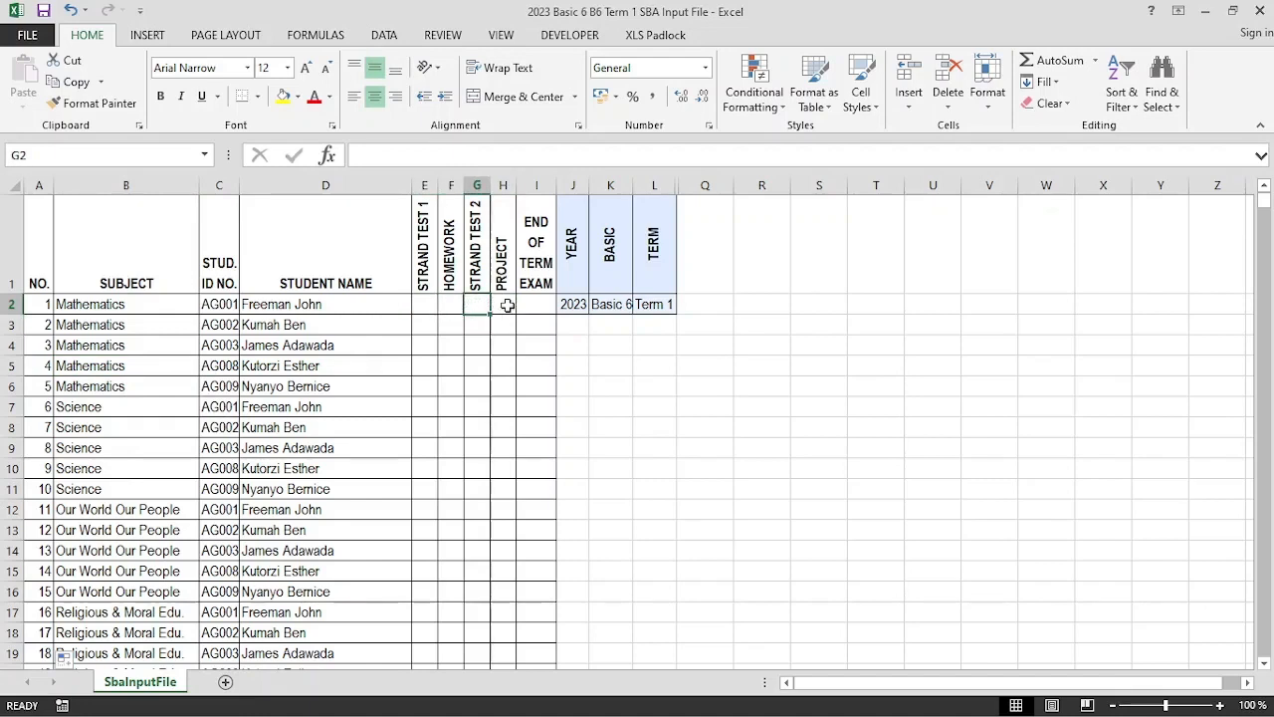
left_click(507, 307)
left_click(536, 301)
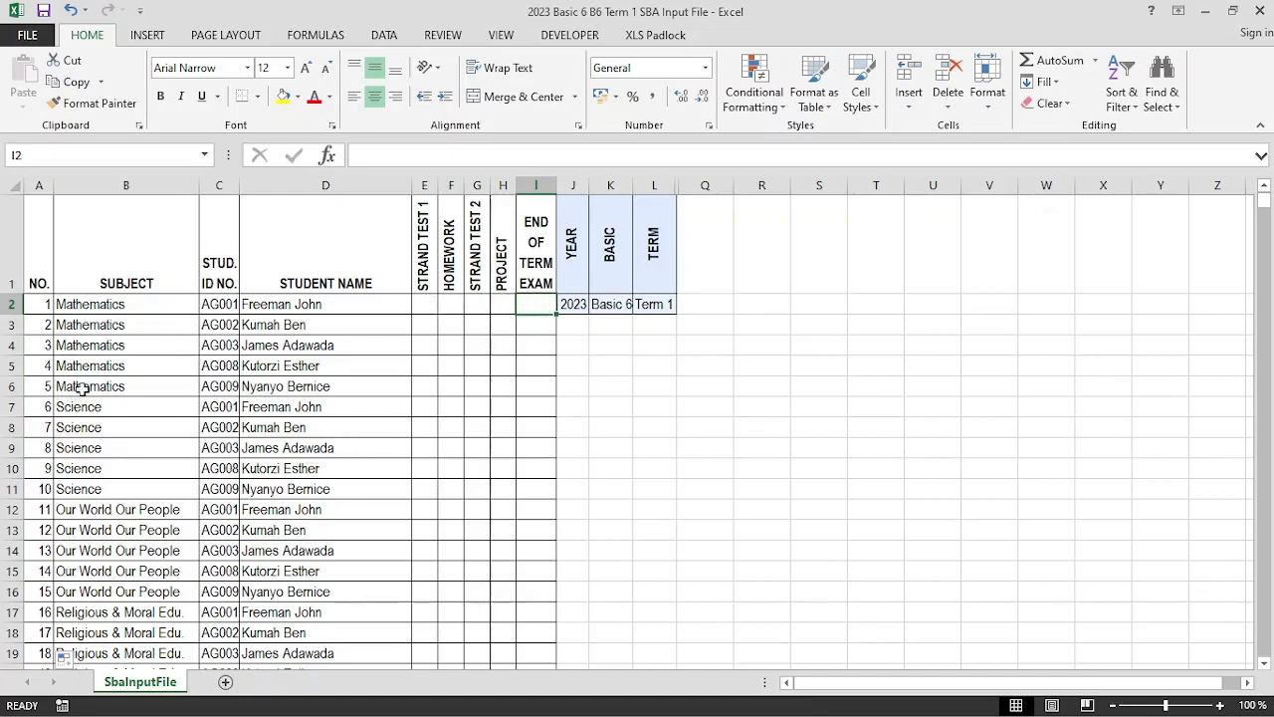
left_click_drag(76, 390, 529, 382)
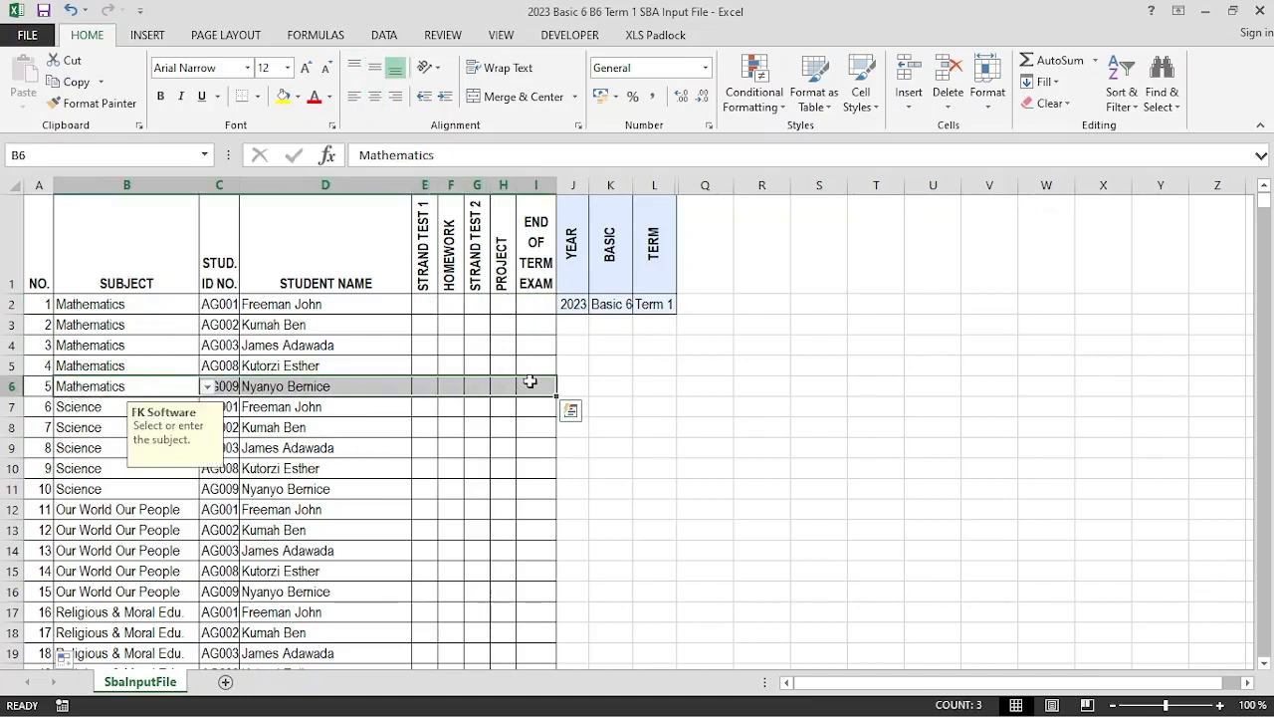
left_click_drag(78, 304, 546, 387)
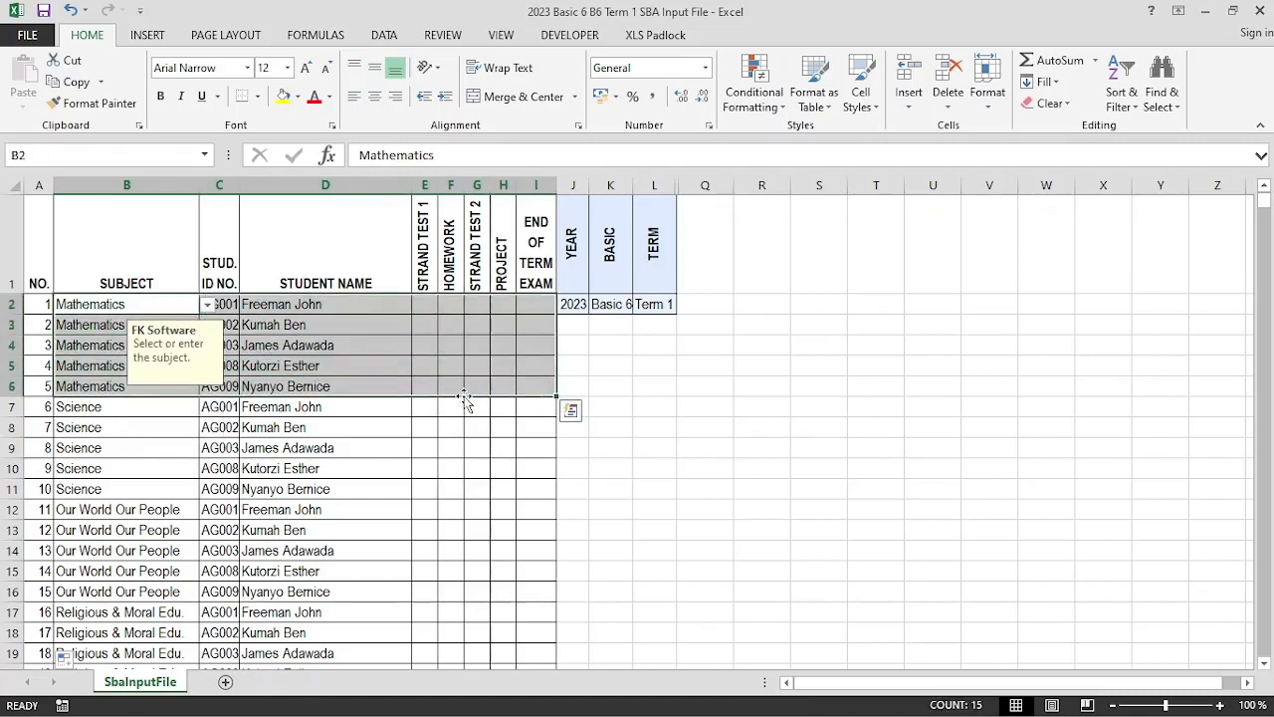
left_click(284, 97)
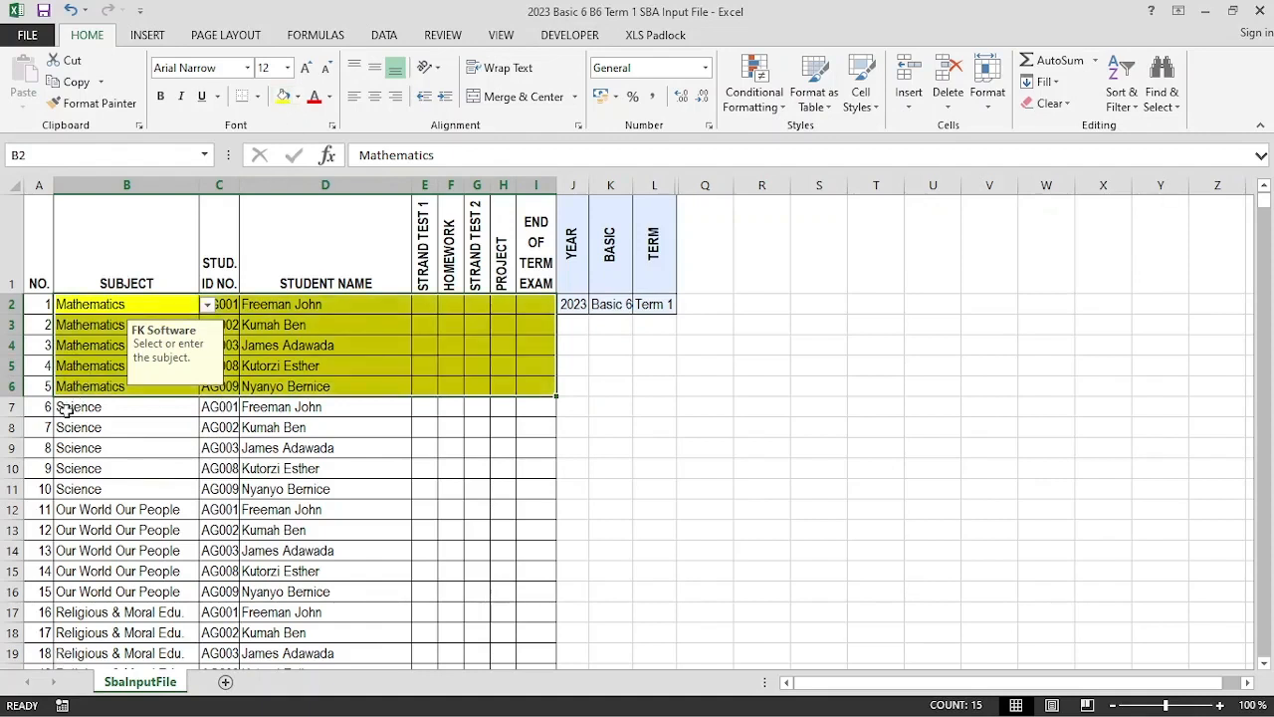
left_click_drag(68, 409, 530, 489)
left_click(297, 97)
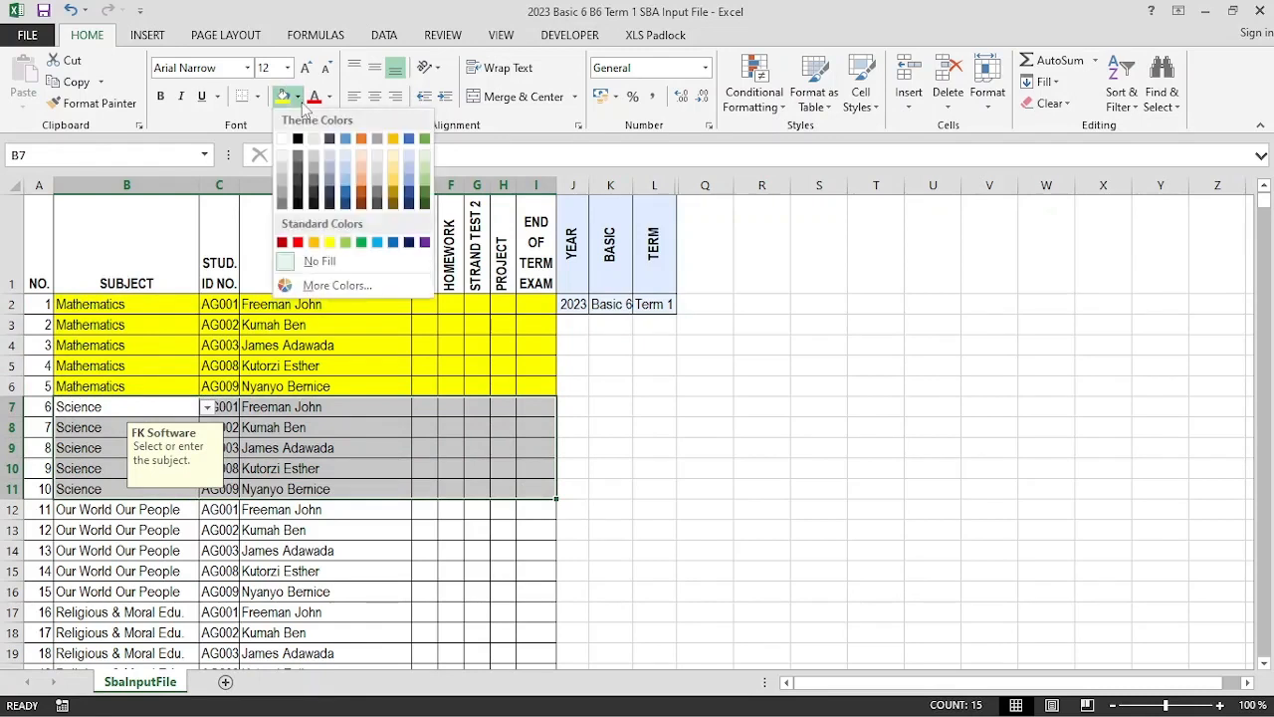
left_click(344, 170)
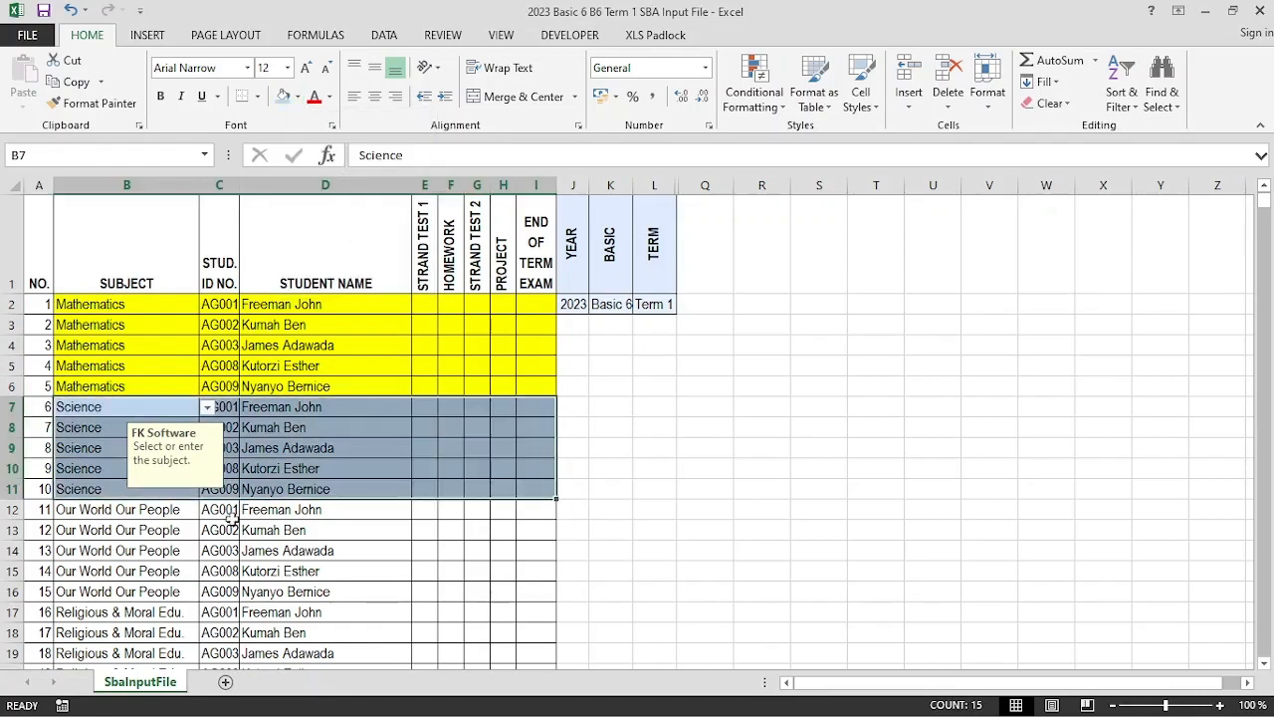
left_click_drag(97, 512, 531, 588)
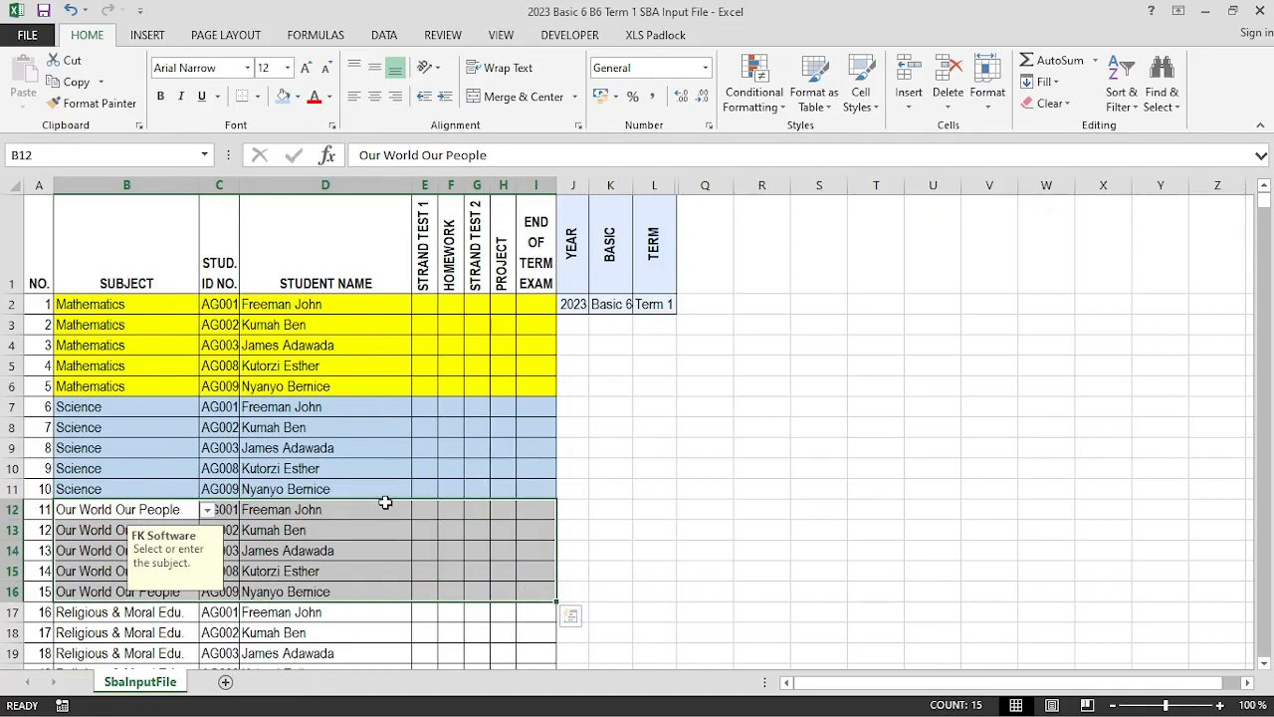
left_click(352, 470)
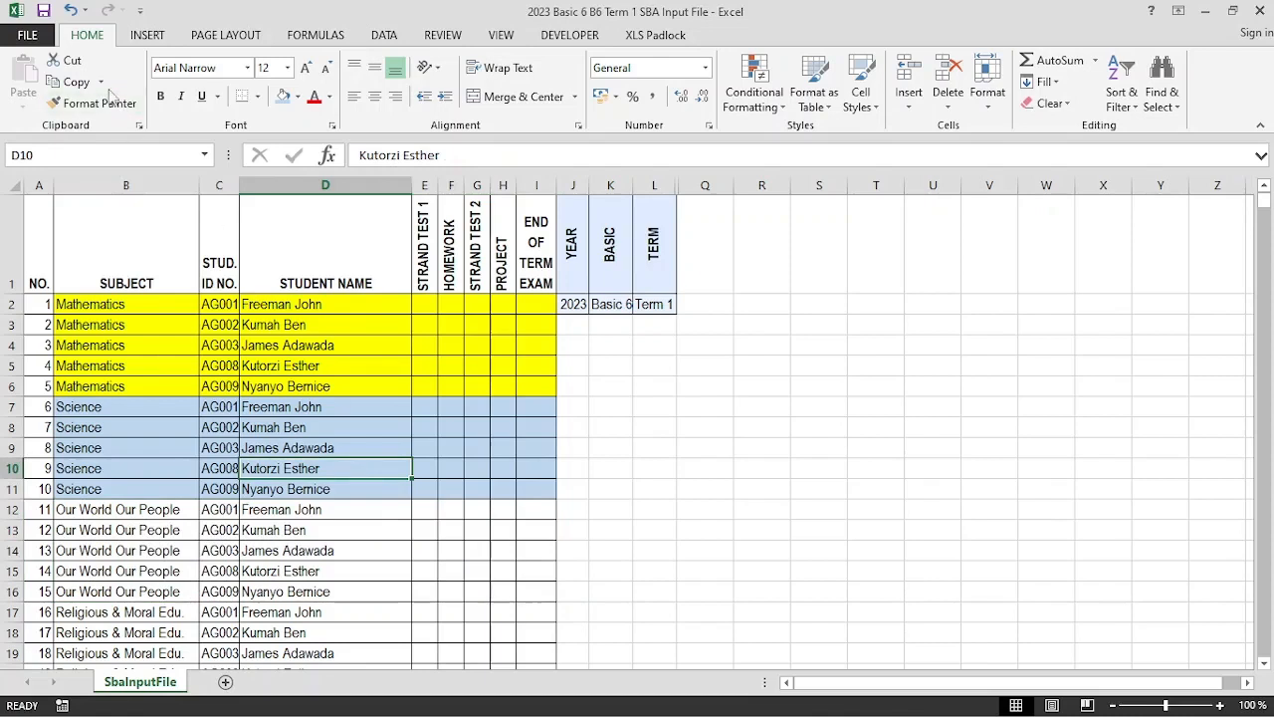
left_click(70, 10)
left_click(71, 10)
left_click(281, 427)
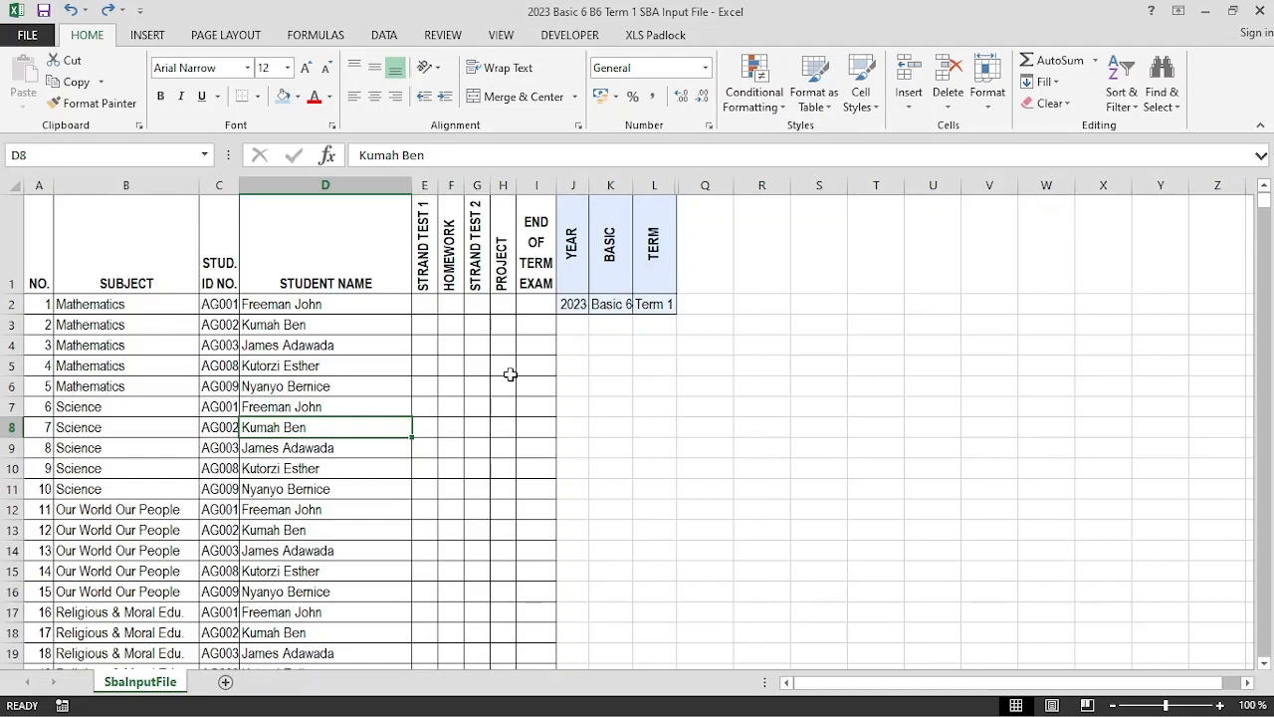
left_click(426, 303)
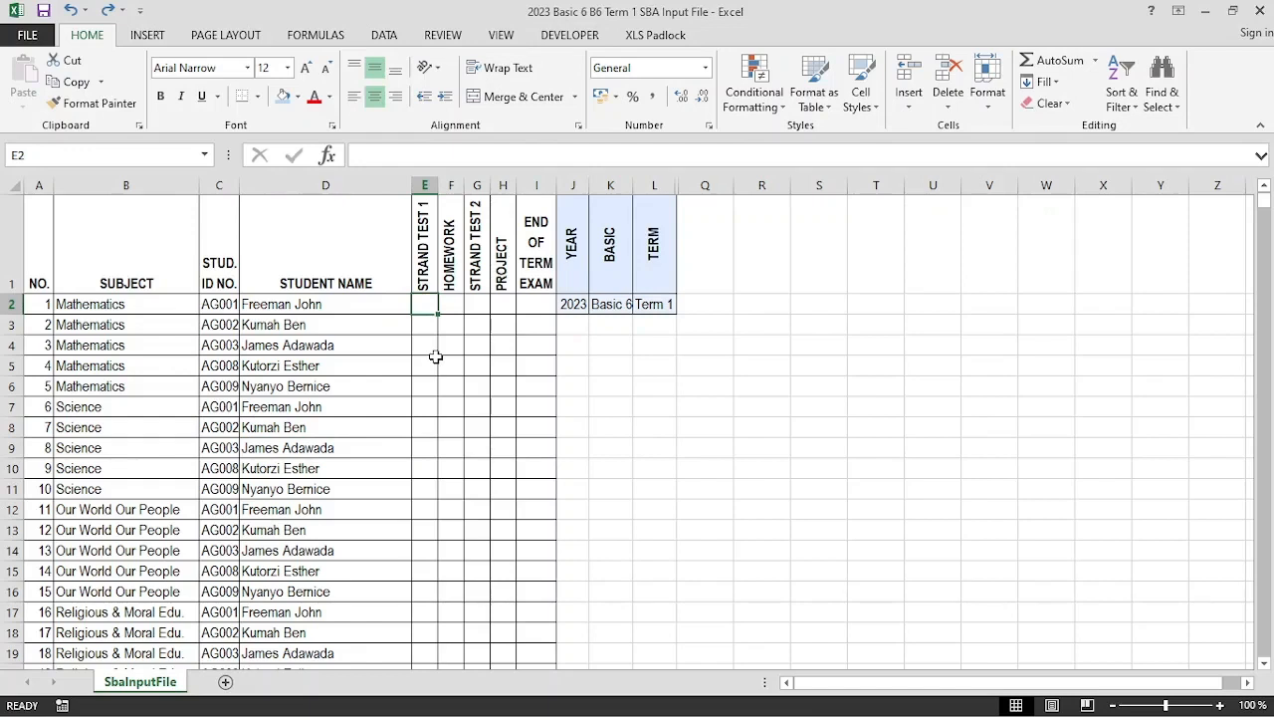
Enter =RANDBETWEEN(5,15) in E2 and copy it across E2:H21
type("=r")
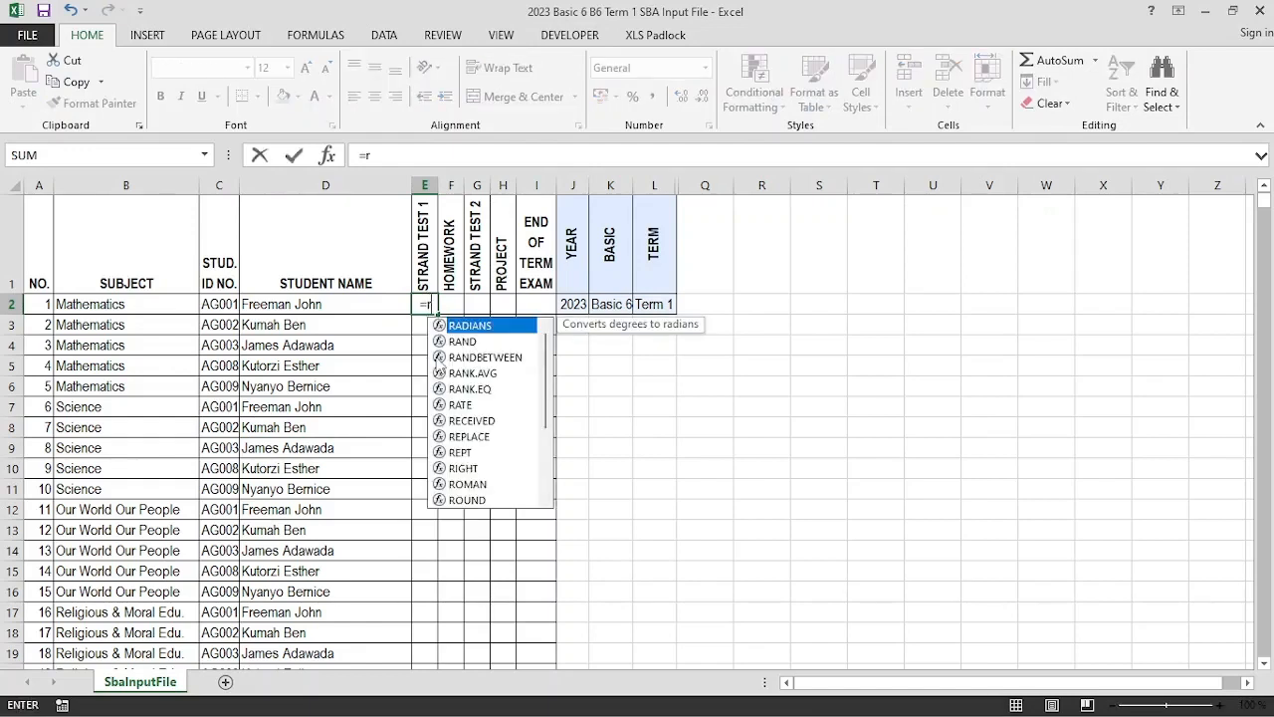
type("a")
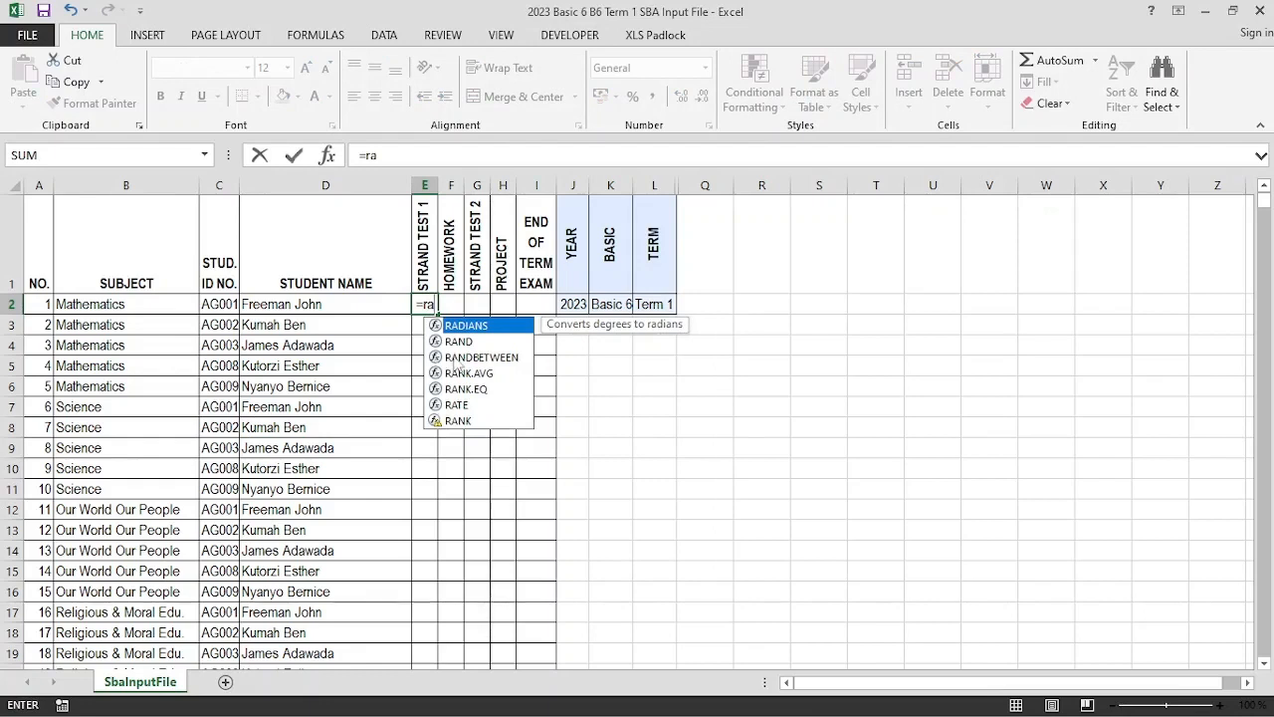
left_click(468, 357)
double_click(468, 358)
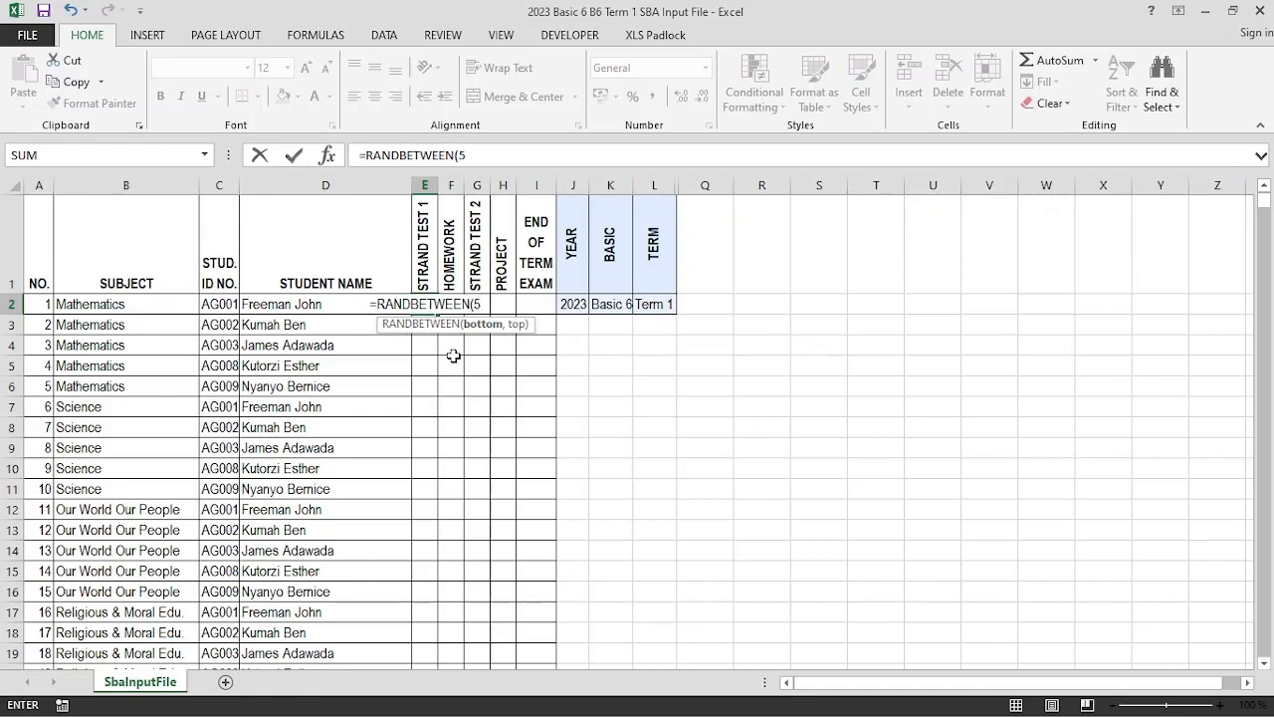
type("5,1")
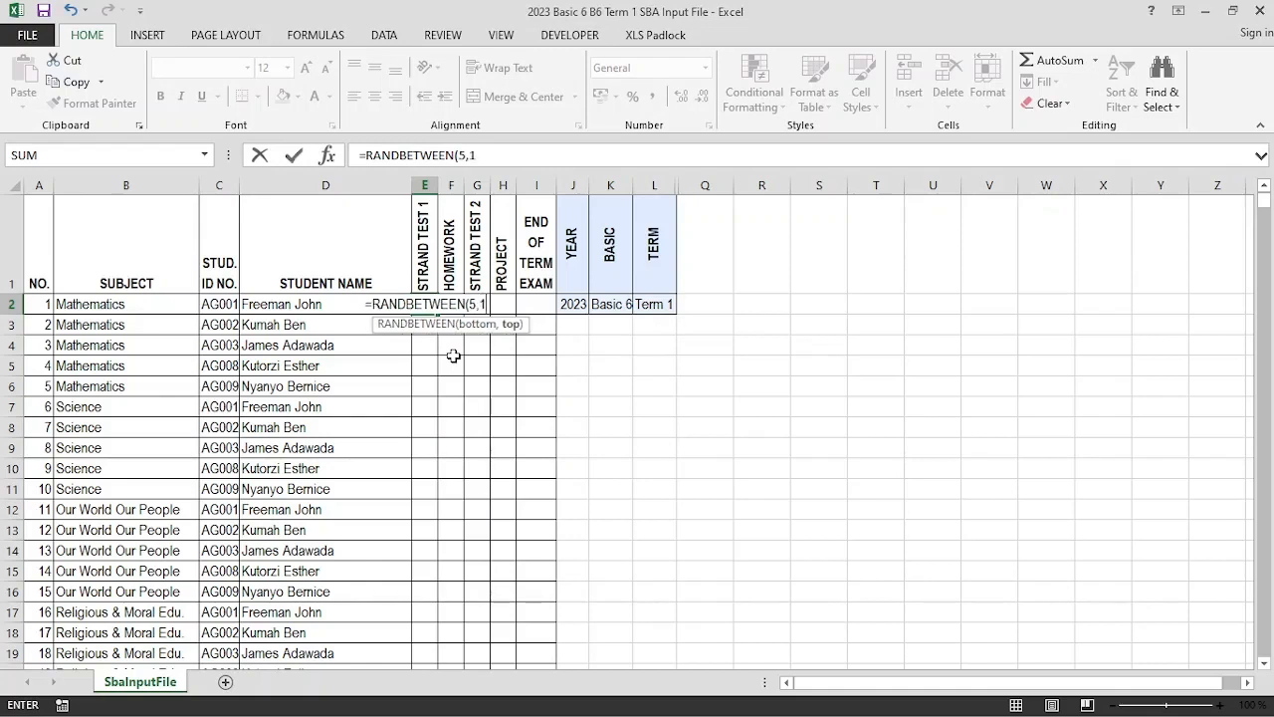
type("5)")
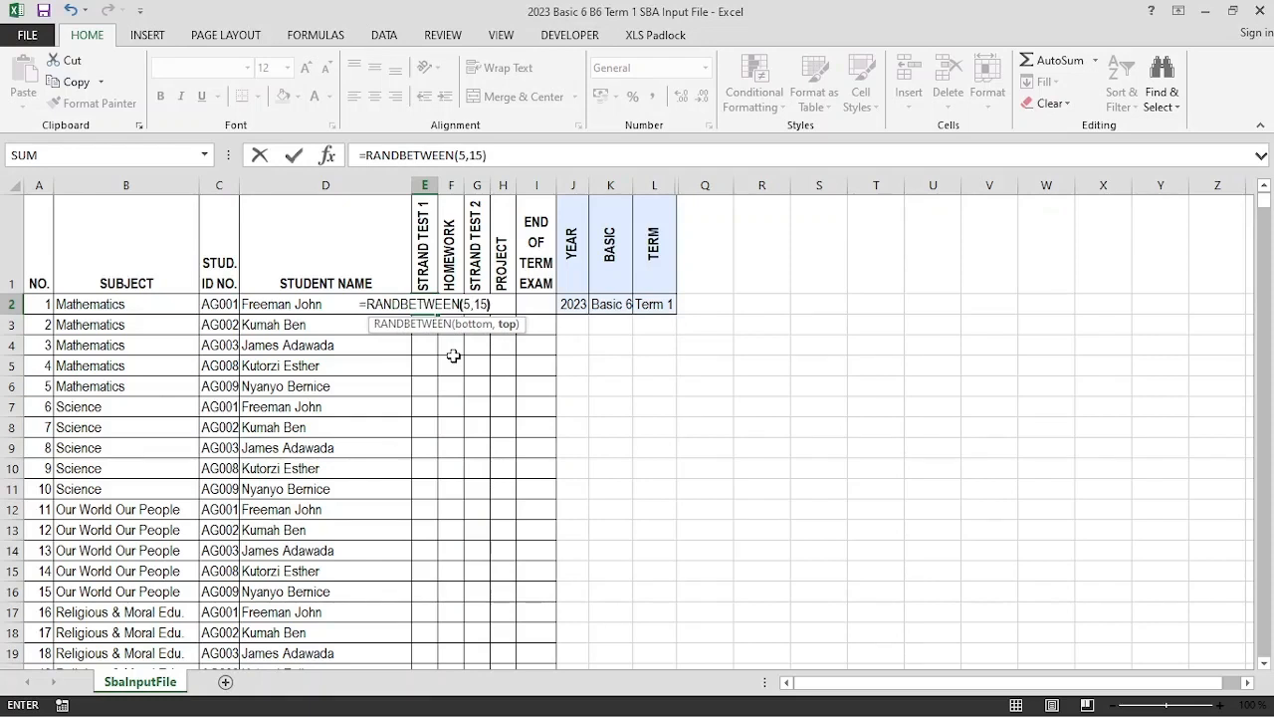
key("Return")
left_click(423, 303)
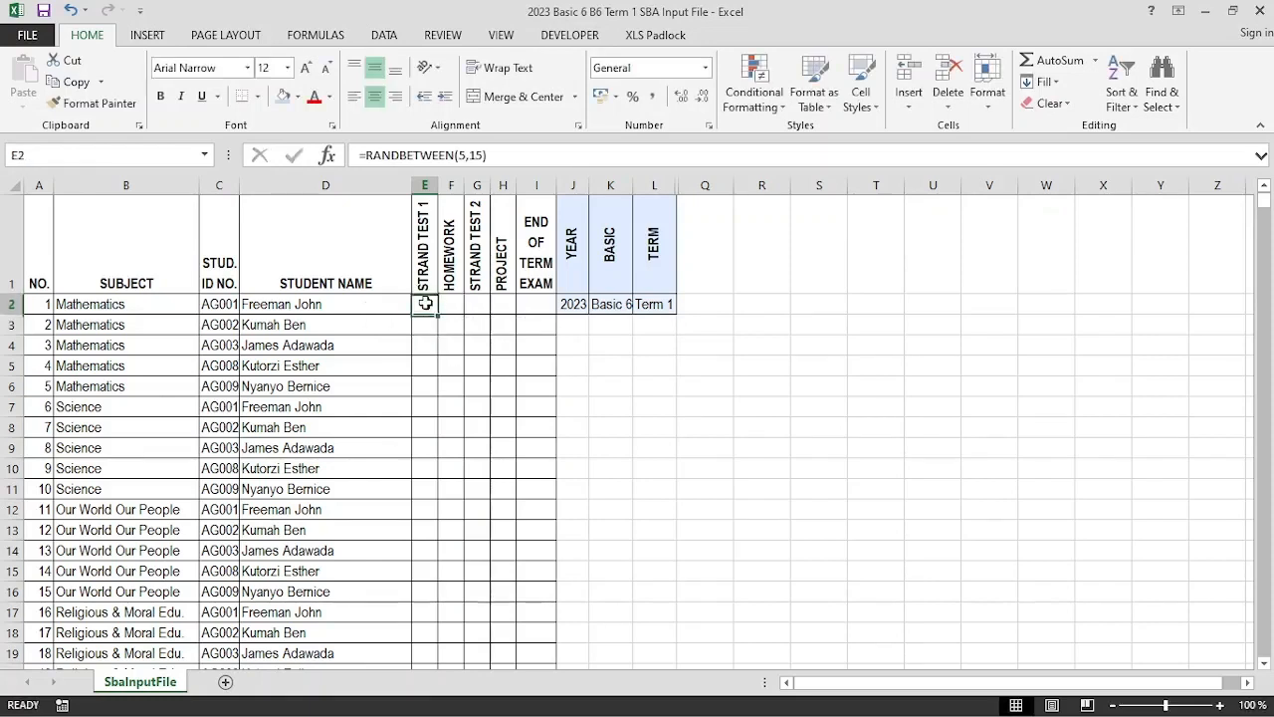
left_click_drag(439, 316, 500, 602)
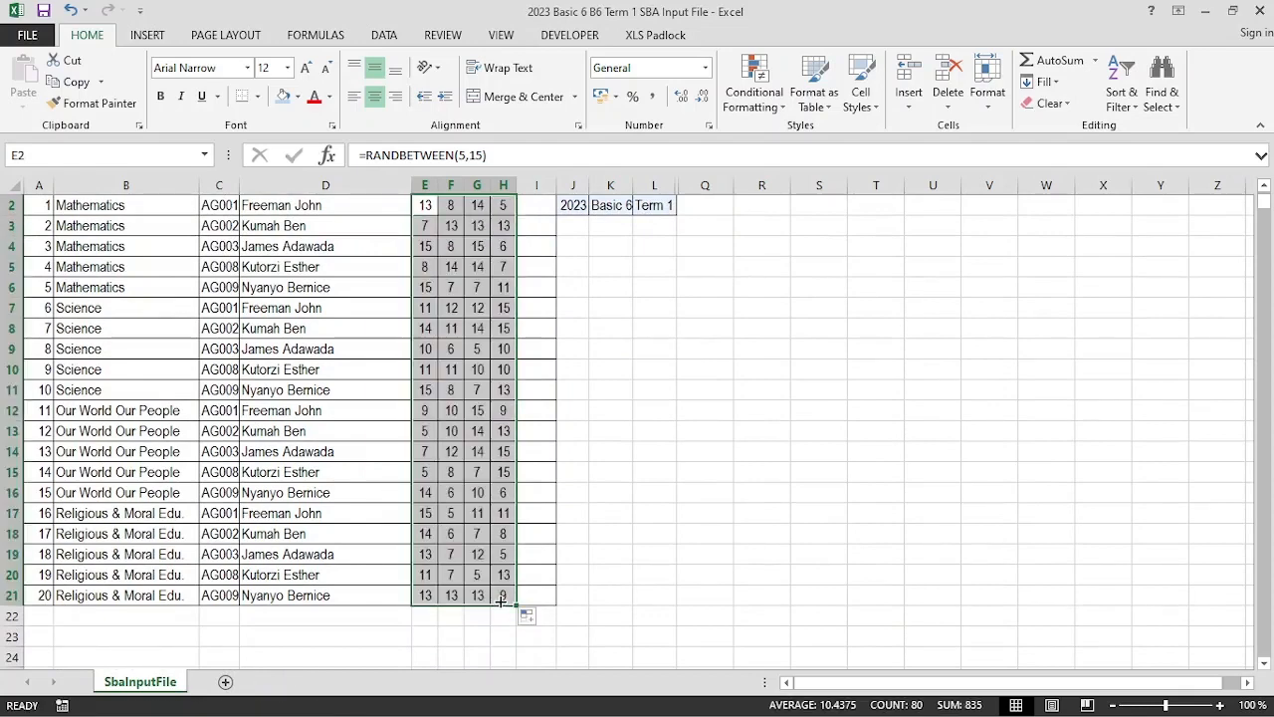
scroll(487, 460, "up", 1)
Enter =RANDBETWEEN(45,100) in I2 and copy it down to I21
left_click(528, 301)
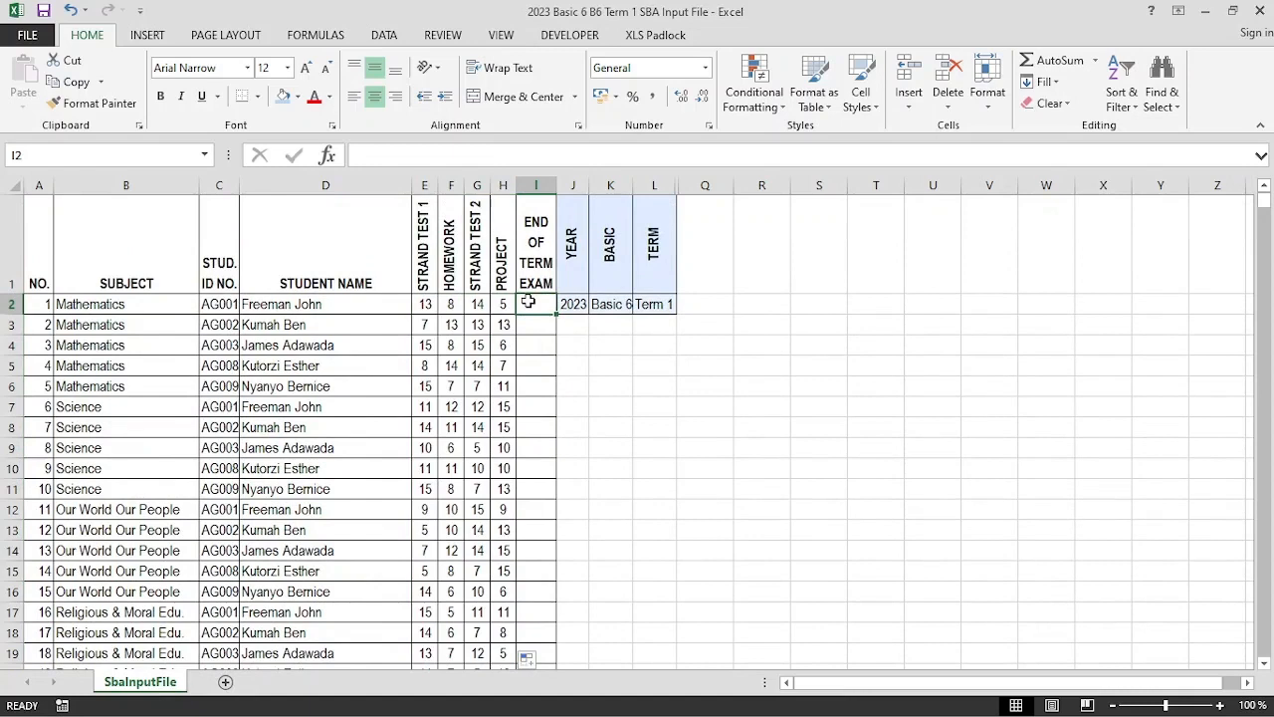
type("=ra")
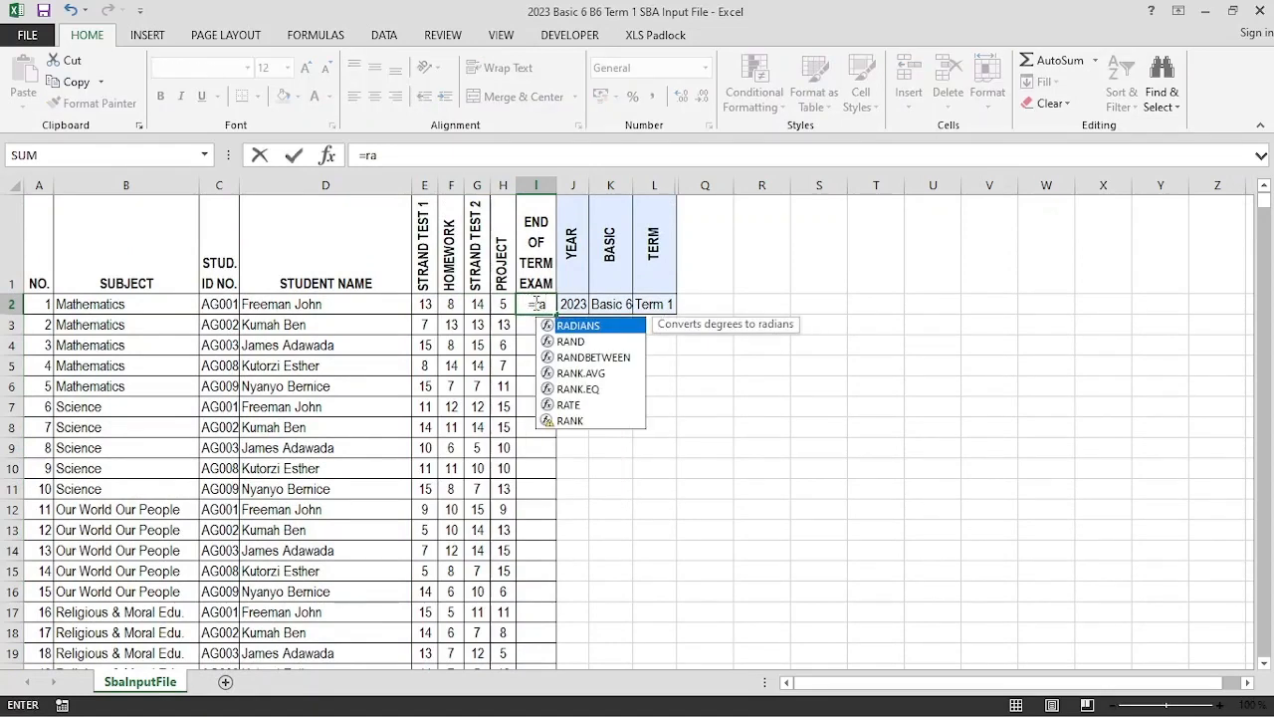
left_click(580, 358)
double_click(580, 357)
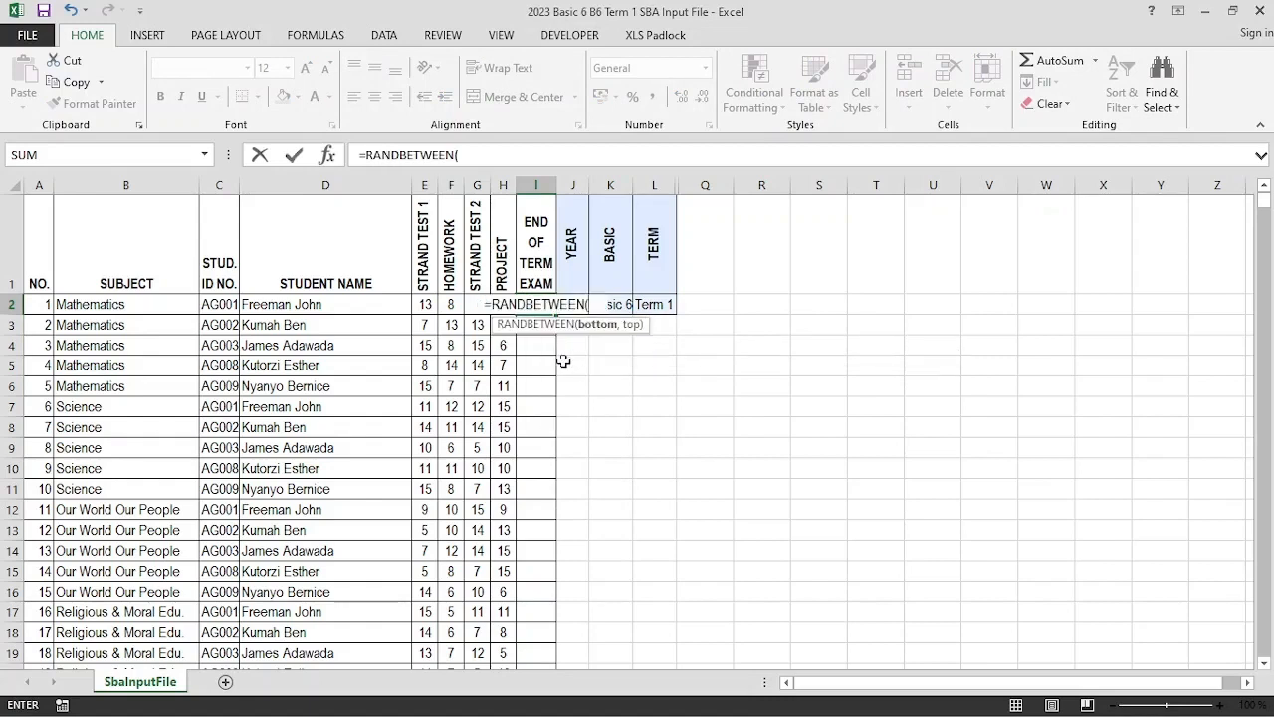
type("45,100")
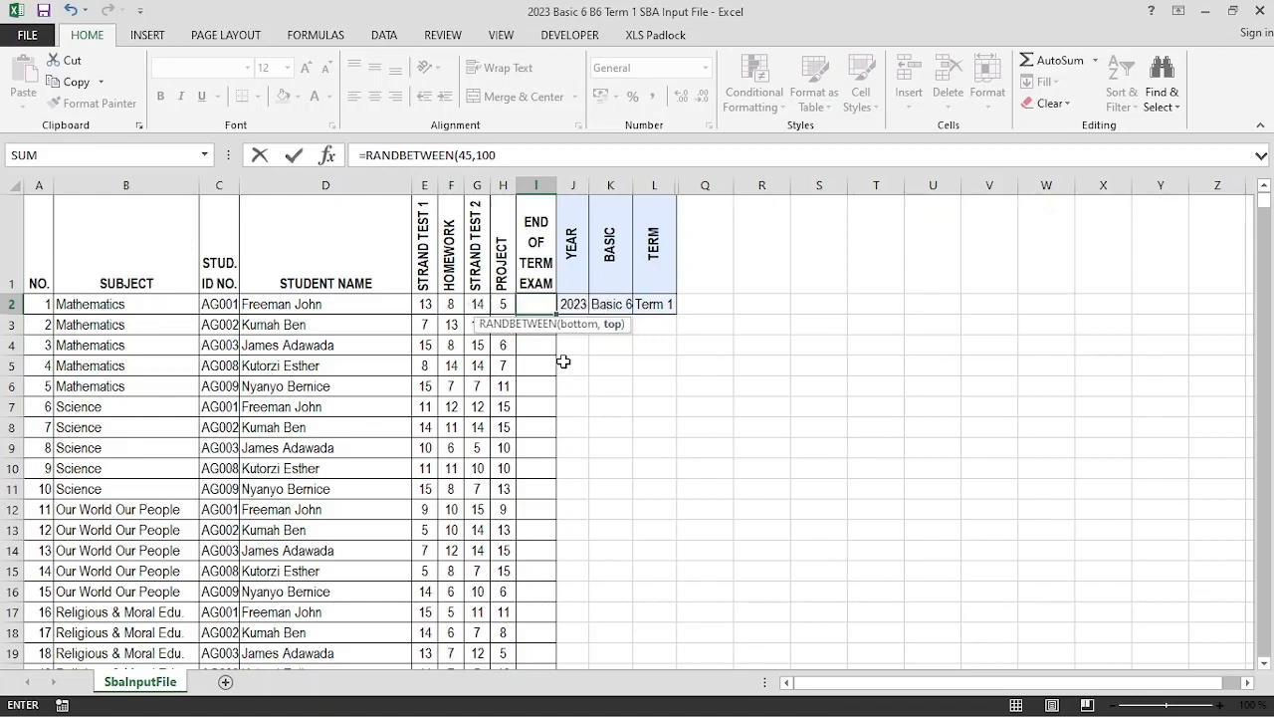
type(")")
key("Return")
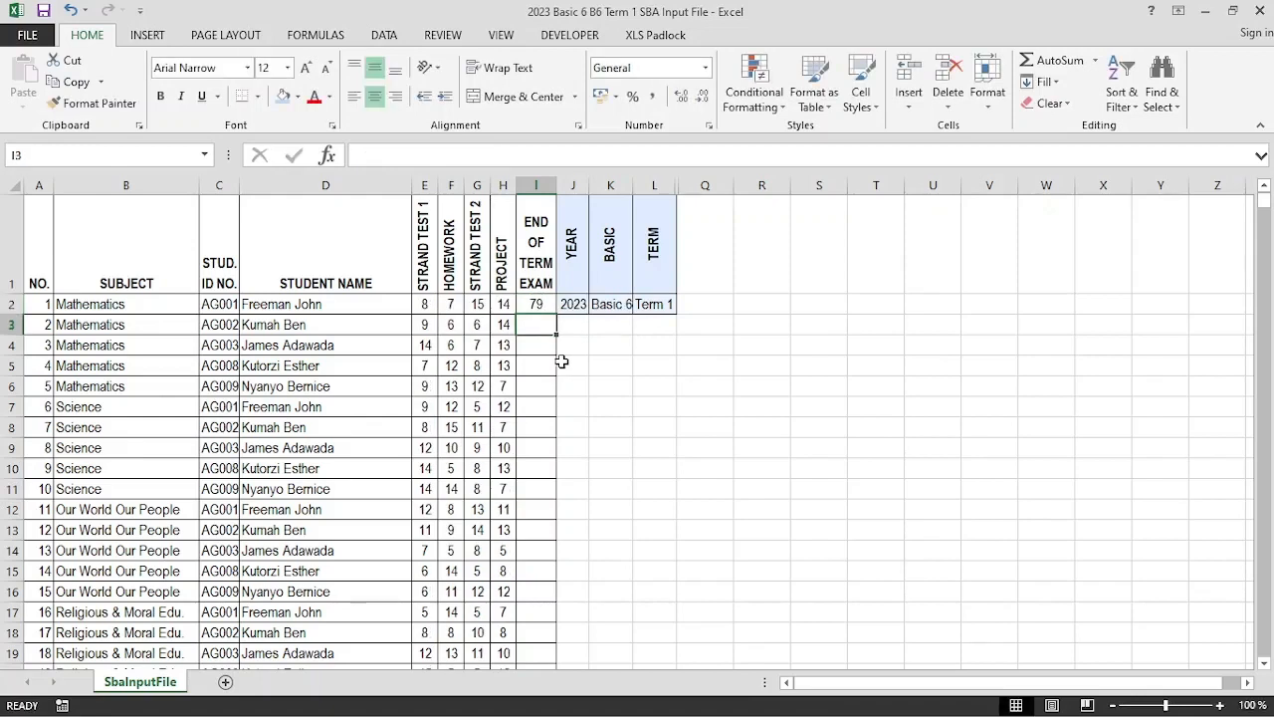
left_click(543, 308)
left_click_drag(555, 311, 554, 601)
scroll(543, 469, "up", 1)
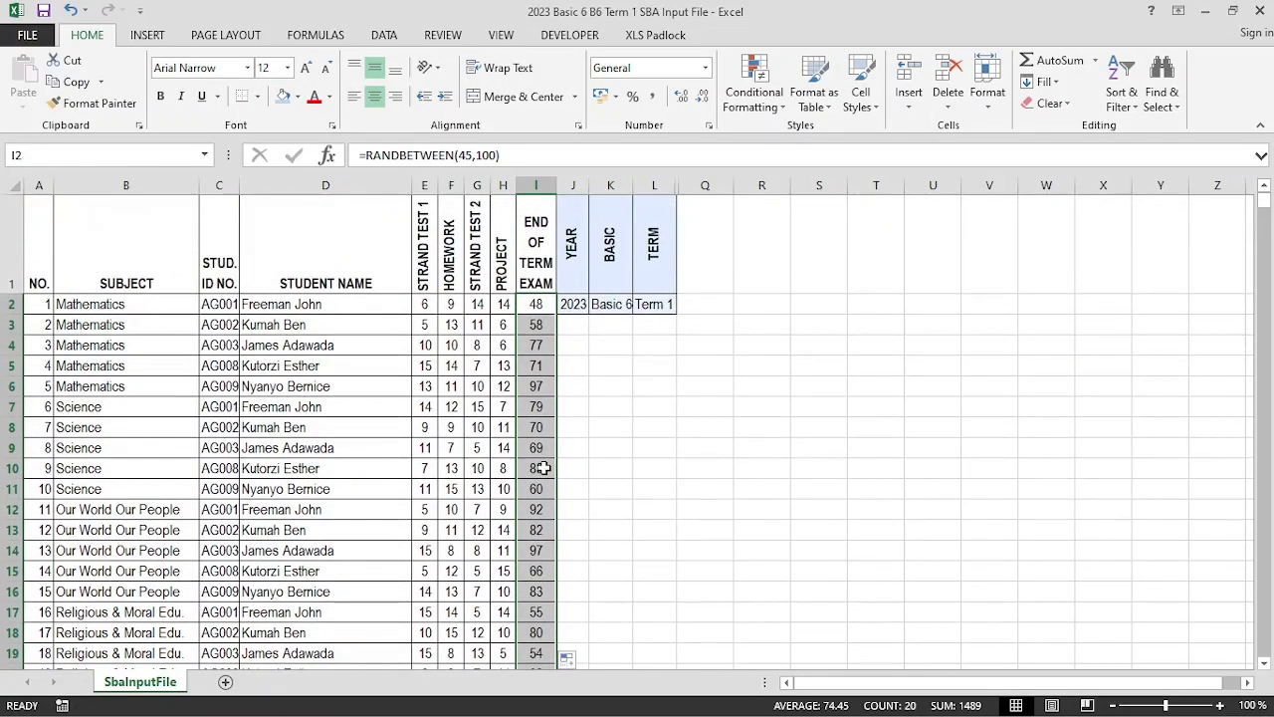
Copy E2:I21 and paste it back as values, replacing the formulas with fixed scores
left_click(428, 303)
left_click_drag(454, 304, 536, 594)
key("ctrl+c")
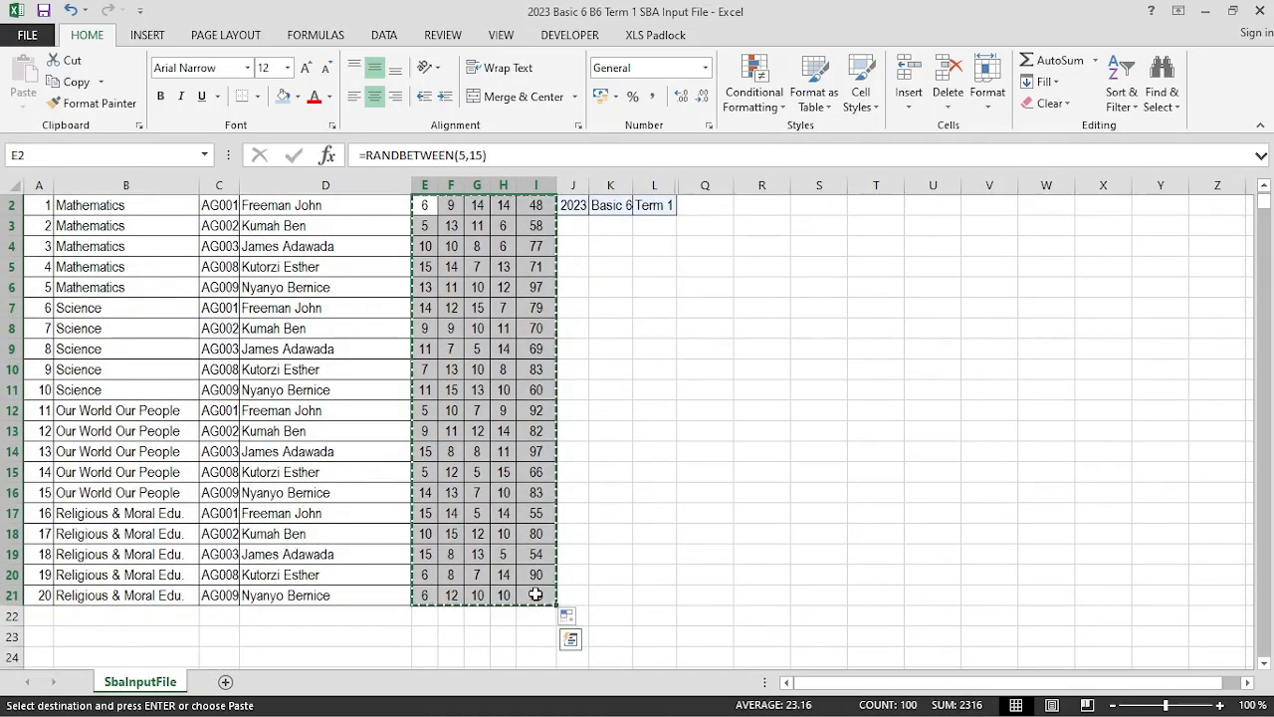
scroll(535, 594, "up", 1)
right_click(424, 307)
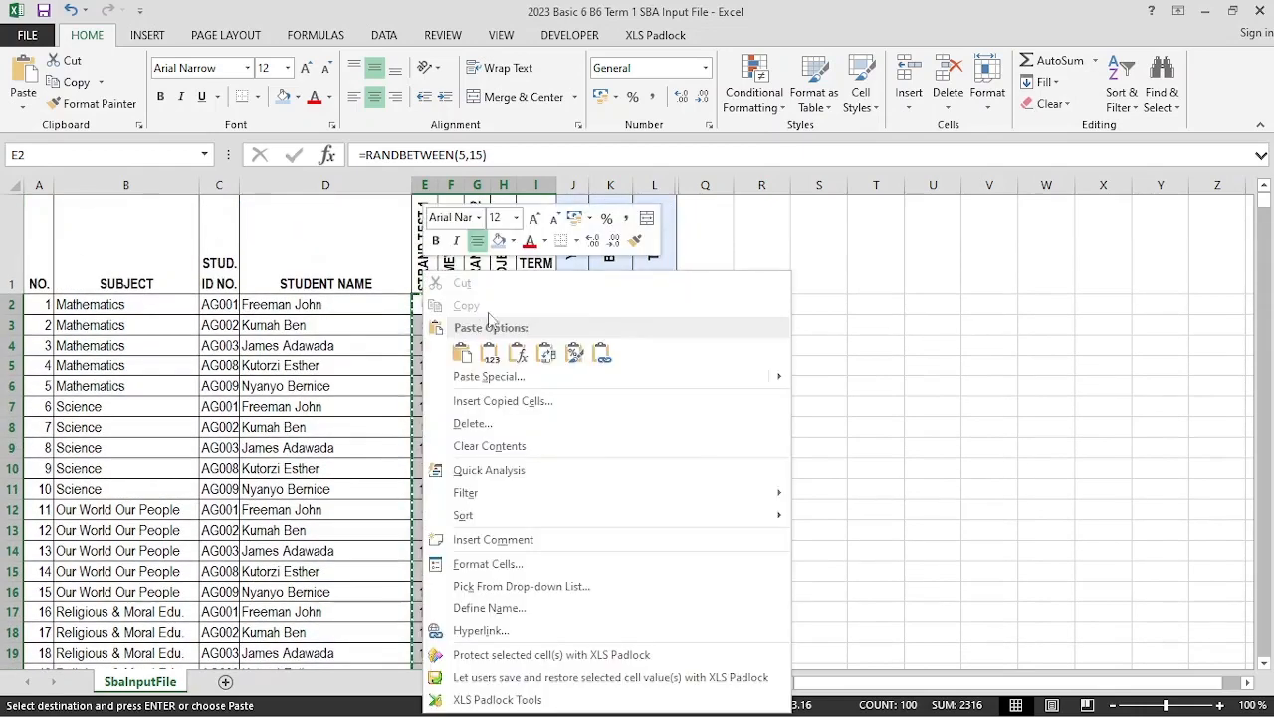
left_click(490, 353)
left_click(428, 305)
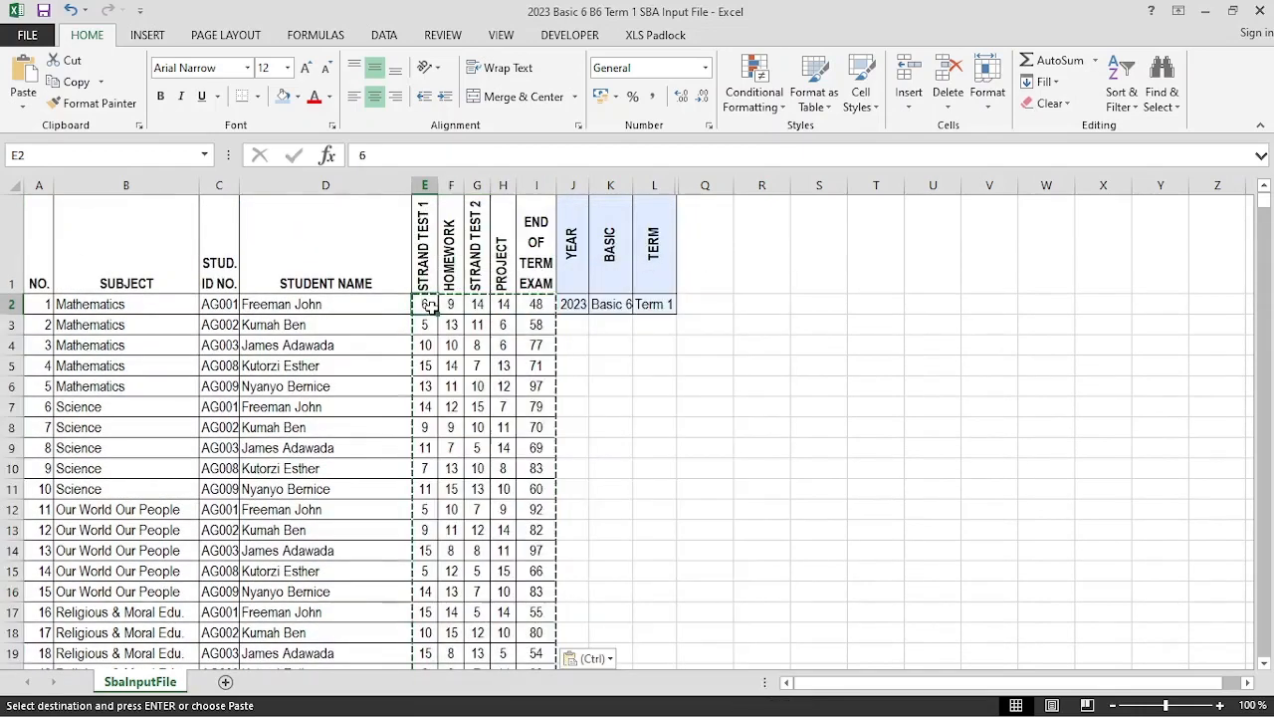
key("Escape")
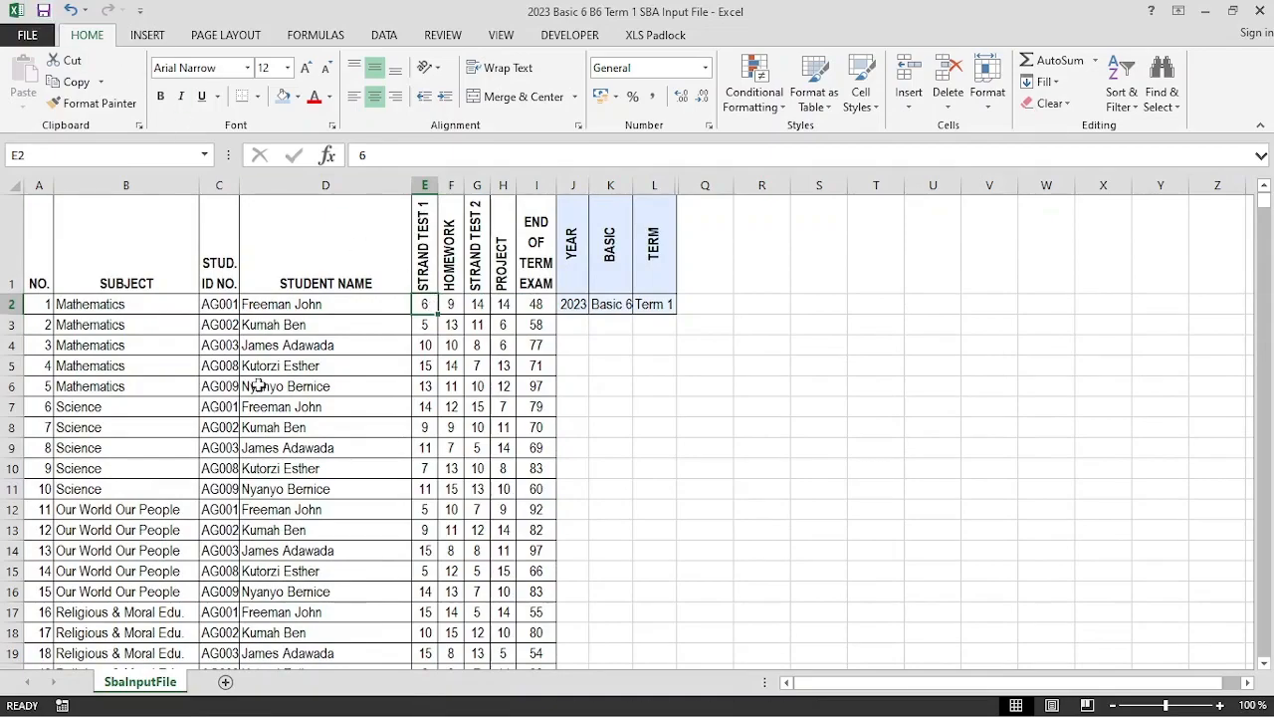
scroll(261, 371, "down", 3)
scroll(264, 370, "up", 3)
scroll(267, 370, "down", 1)
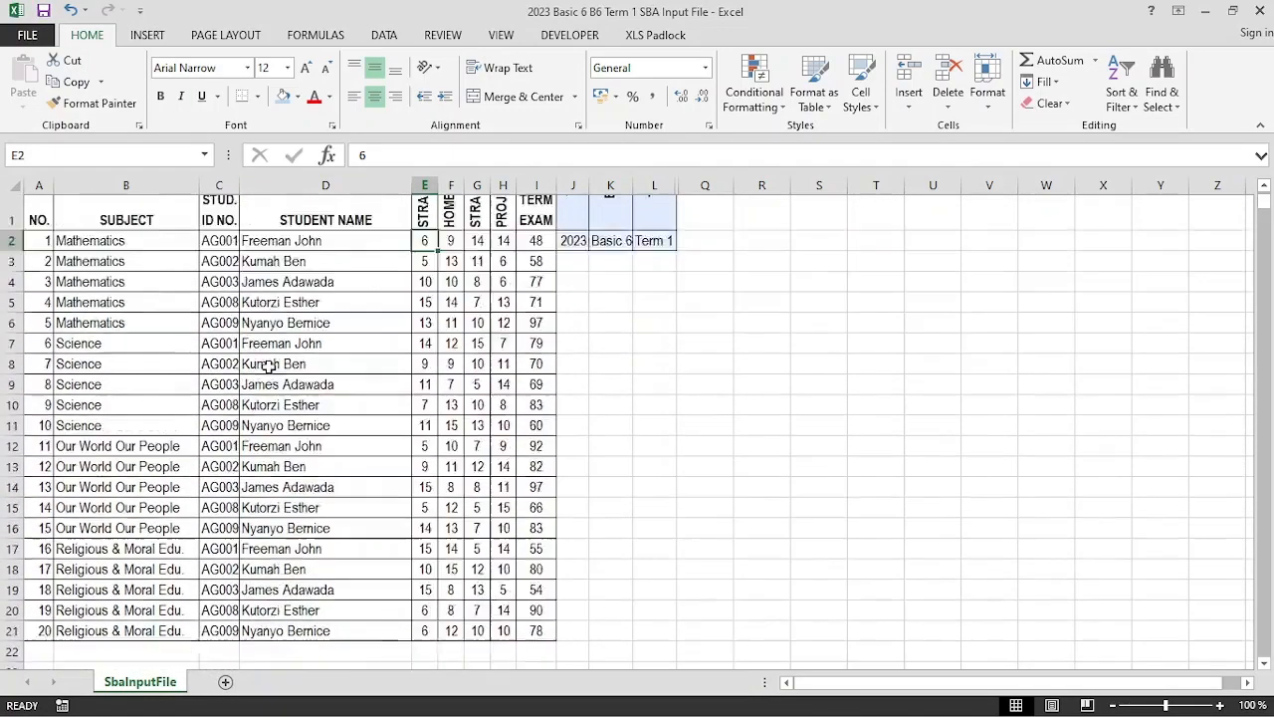
scroll(347, 341, "up", 1)
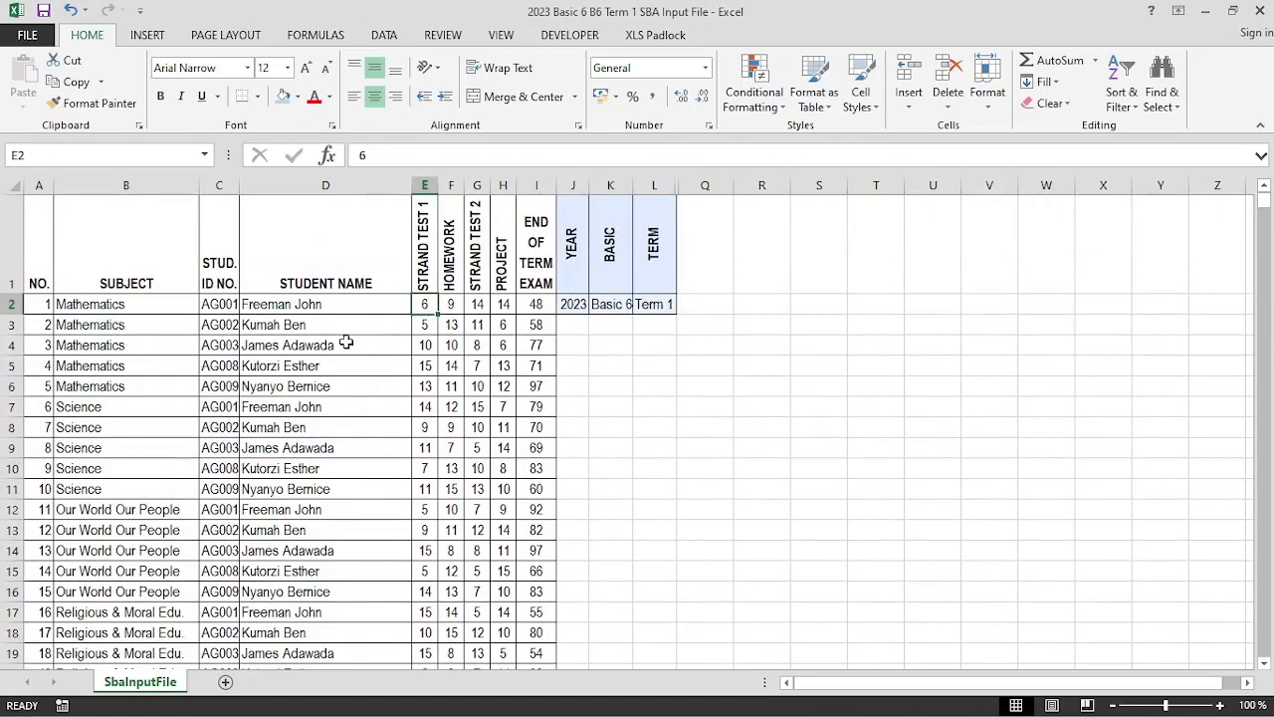
scroll(470, 367, "down", 2)
scroll(471, 367, "up", 2)
Close Excel and launch SBA For Basic Schools from its Desktop shortcut
left_click(1260, 12)
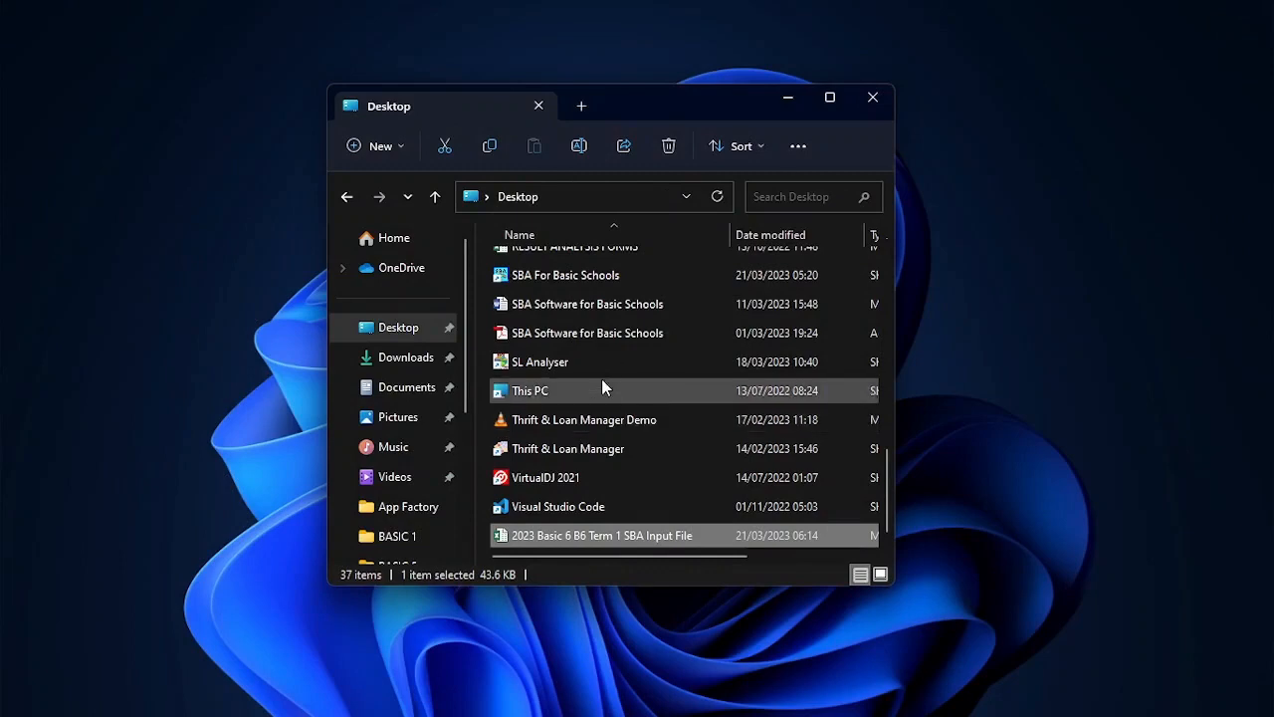
left_click(589, 275)
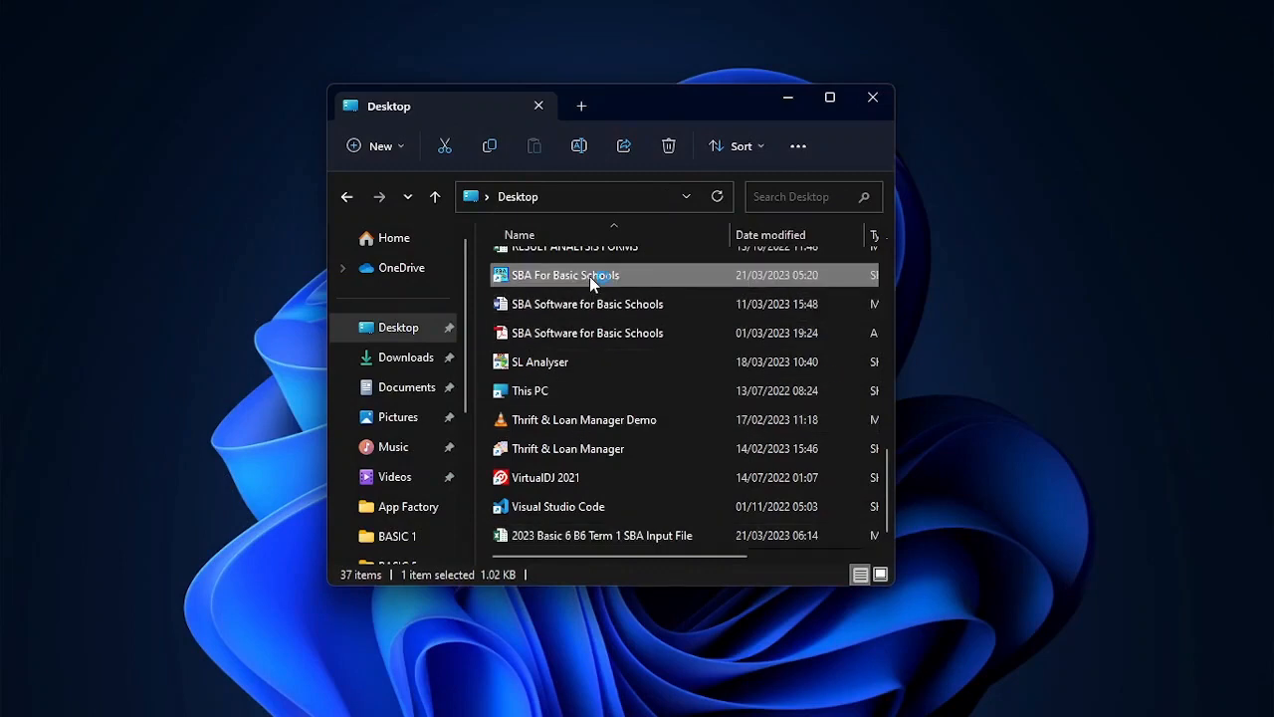
double_click(590, 275)
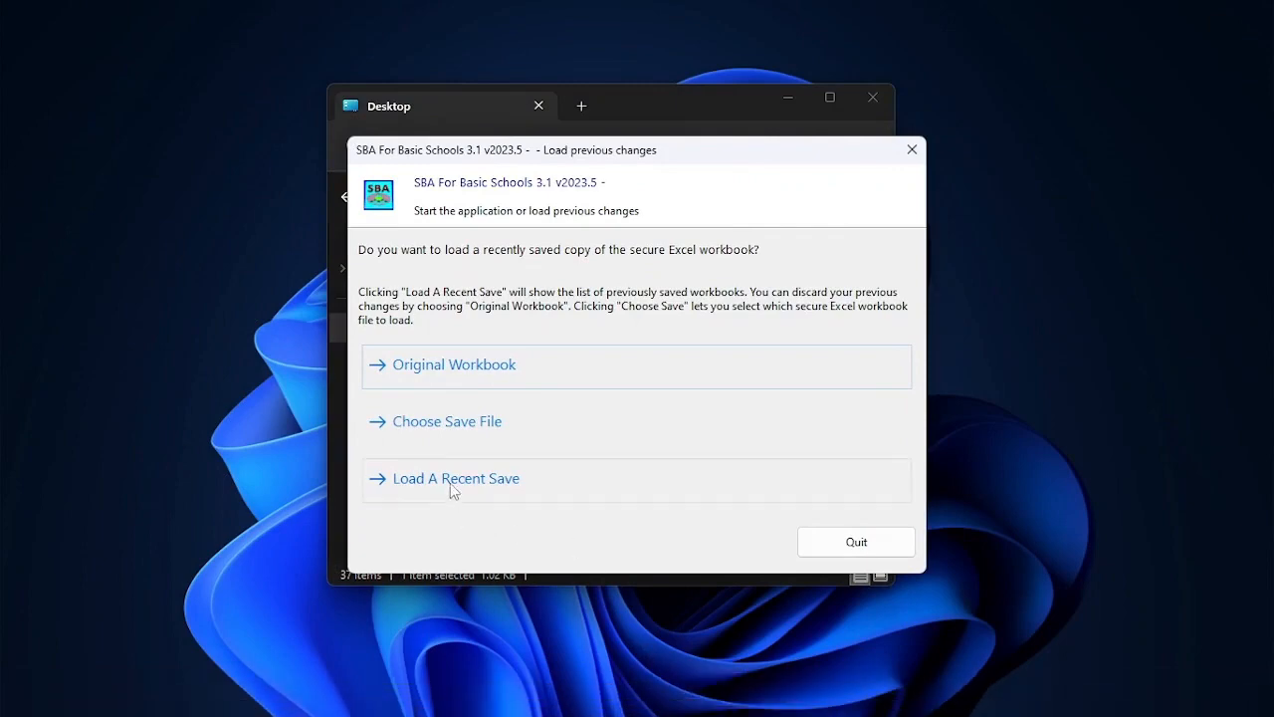
Load the recent SBA For Basic Schools.fks3 save and log in with the admin username and password
left_click(453, 481)
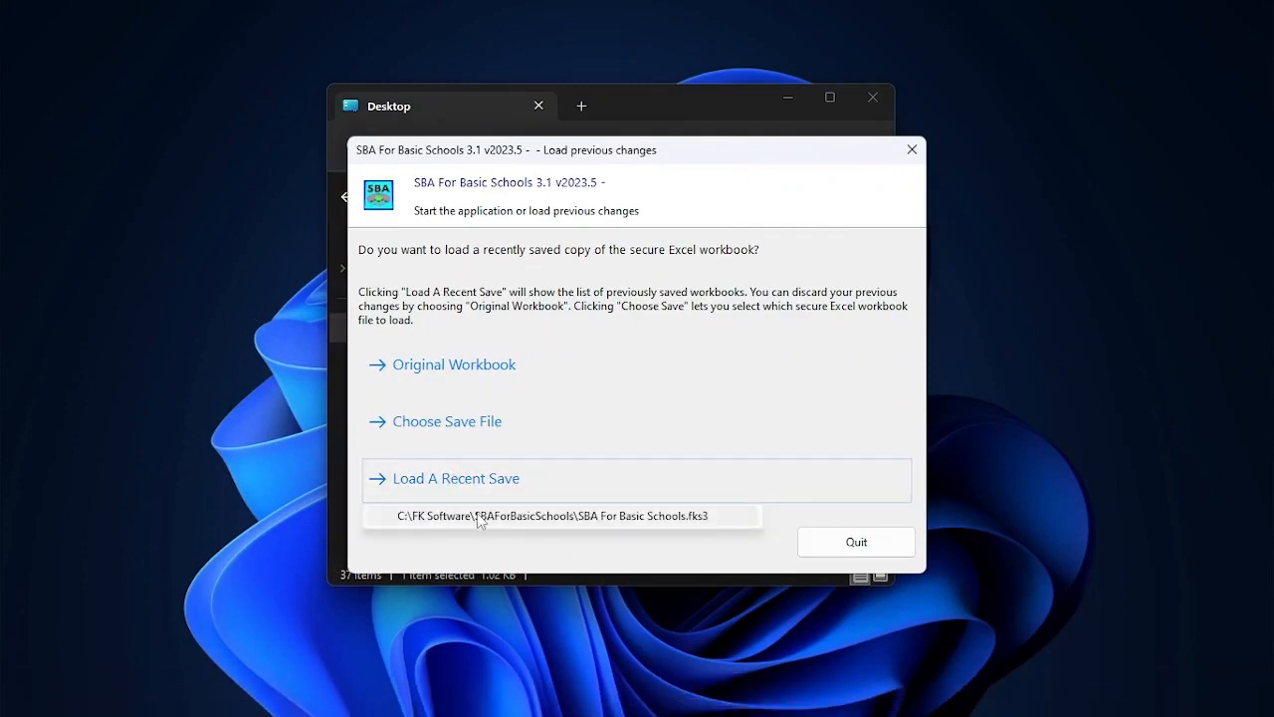
left_click(479, 515)
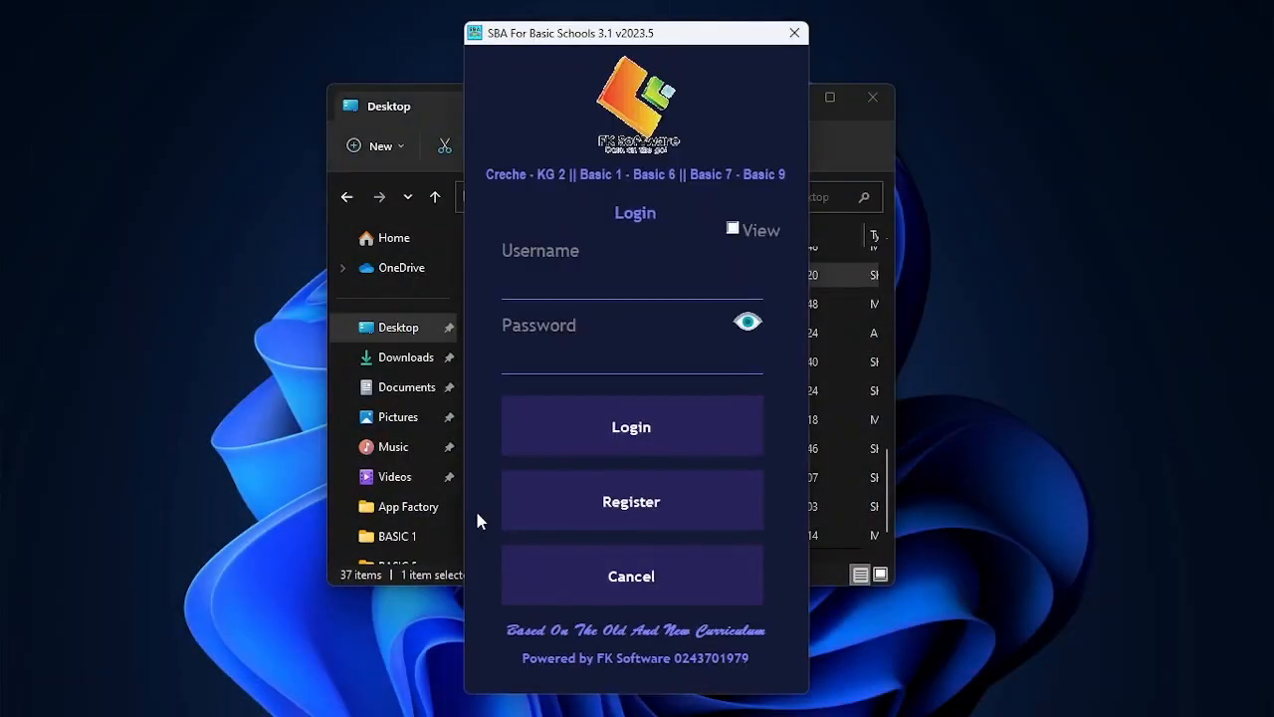
left_click(535, 288)
type("Admin")
type("n")
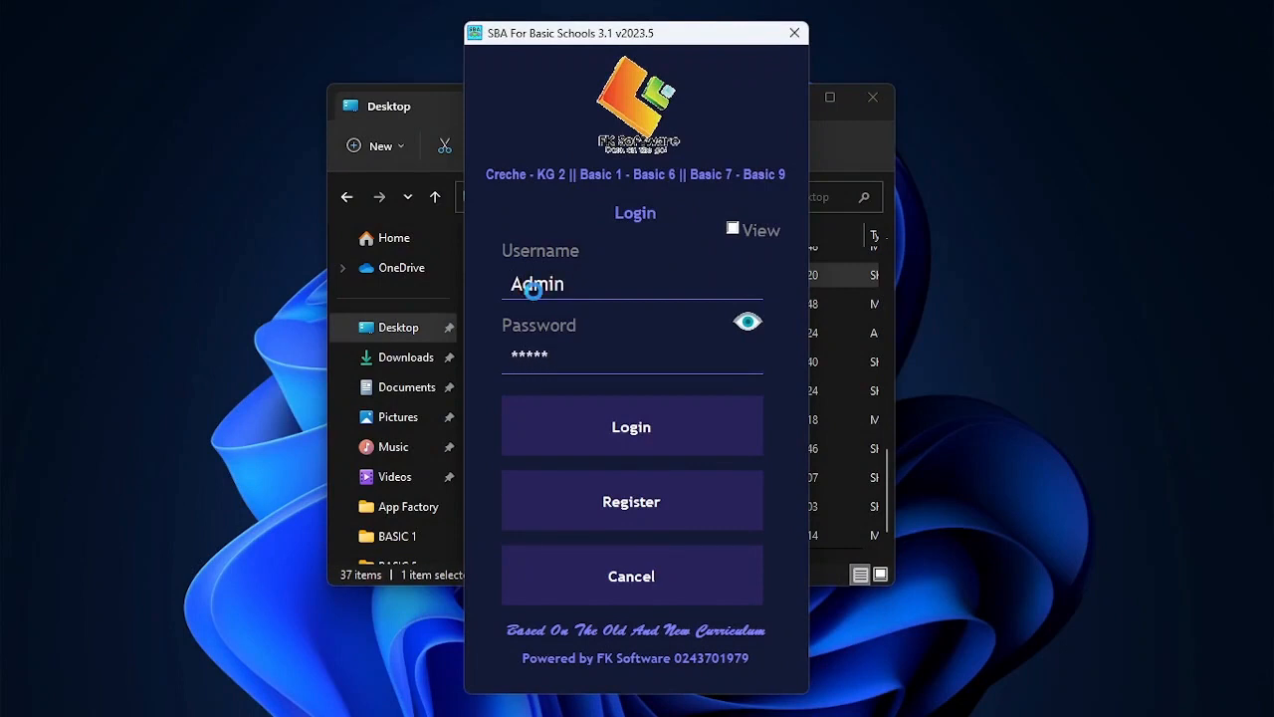
key("Return")
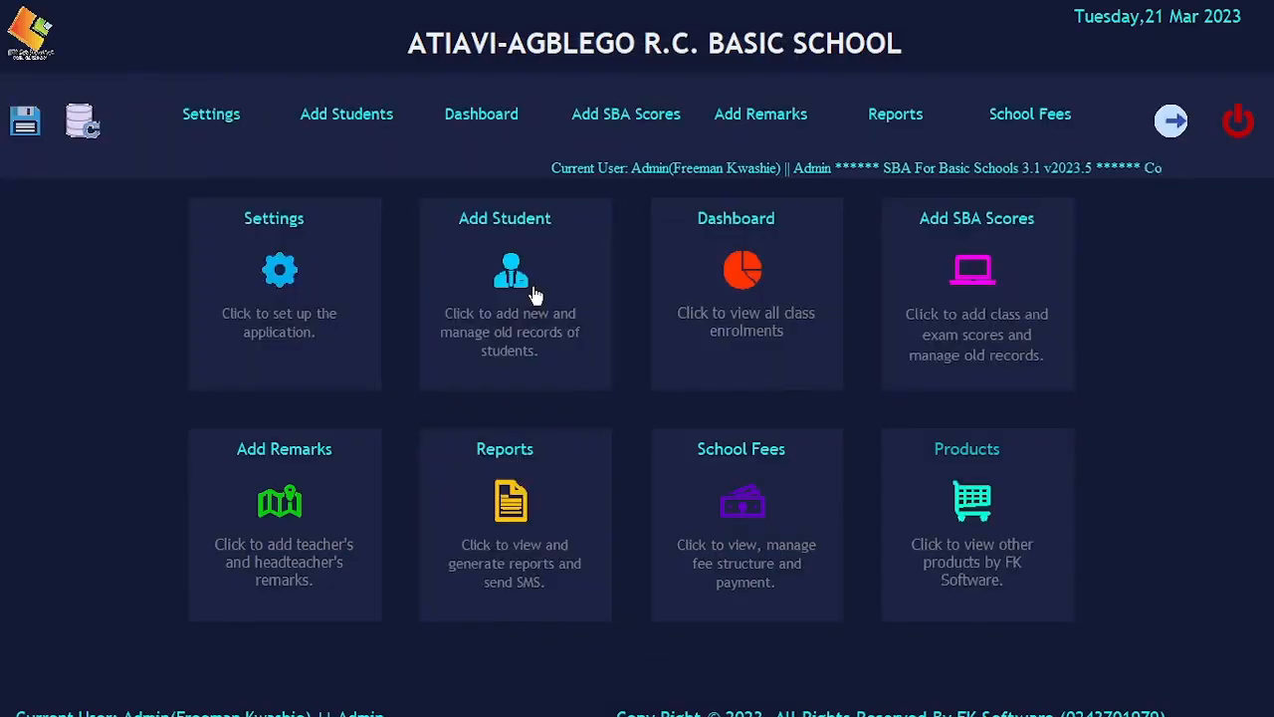
Open Add SBA Scores and start Import Scores From SBA Input File
left_click(954, 248)
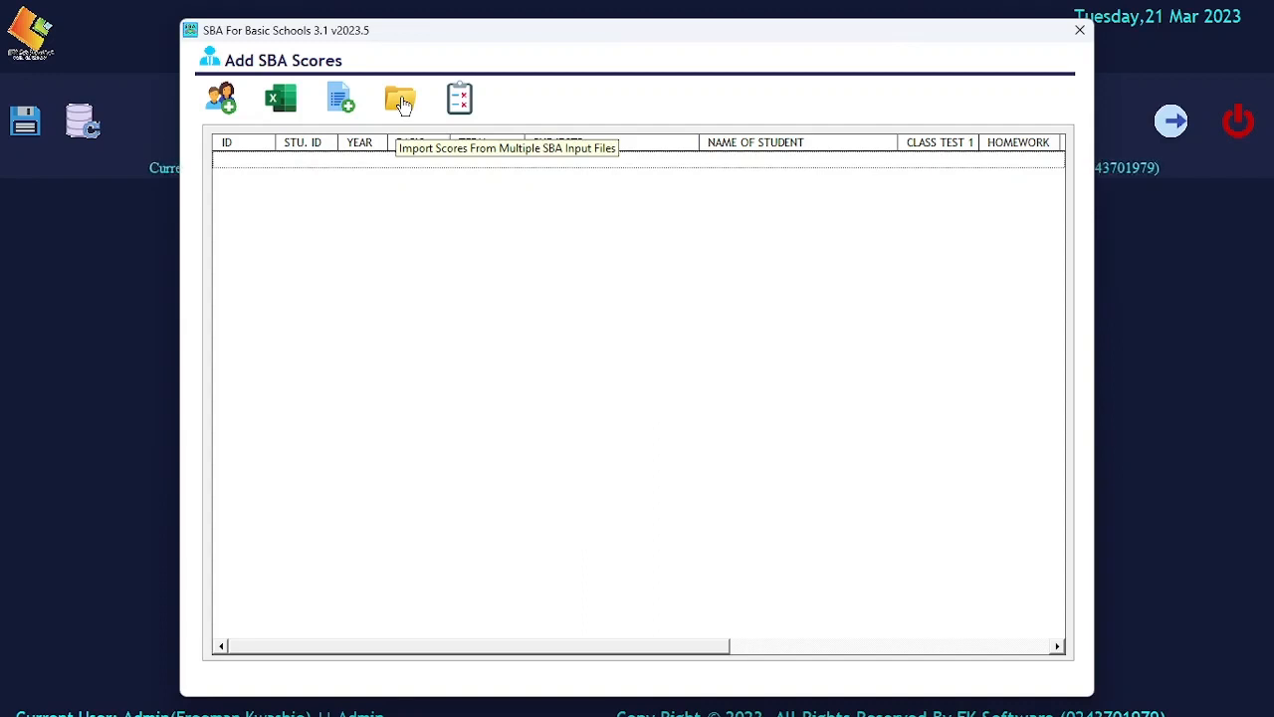
left_click(342, 100)
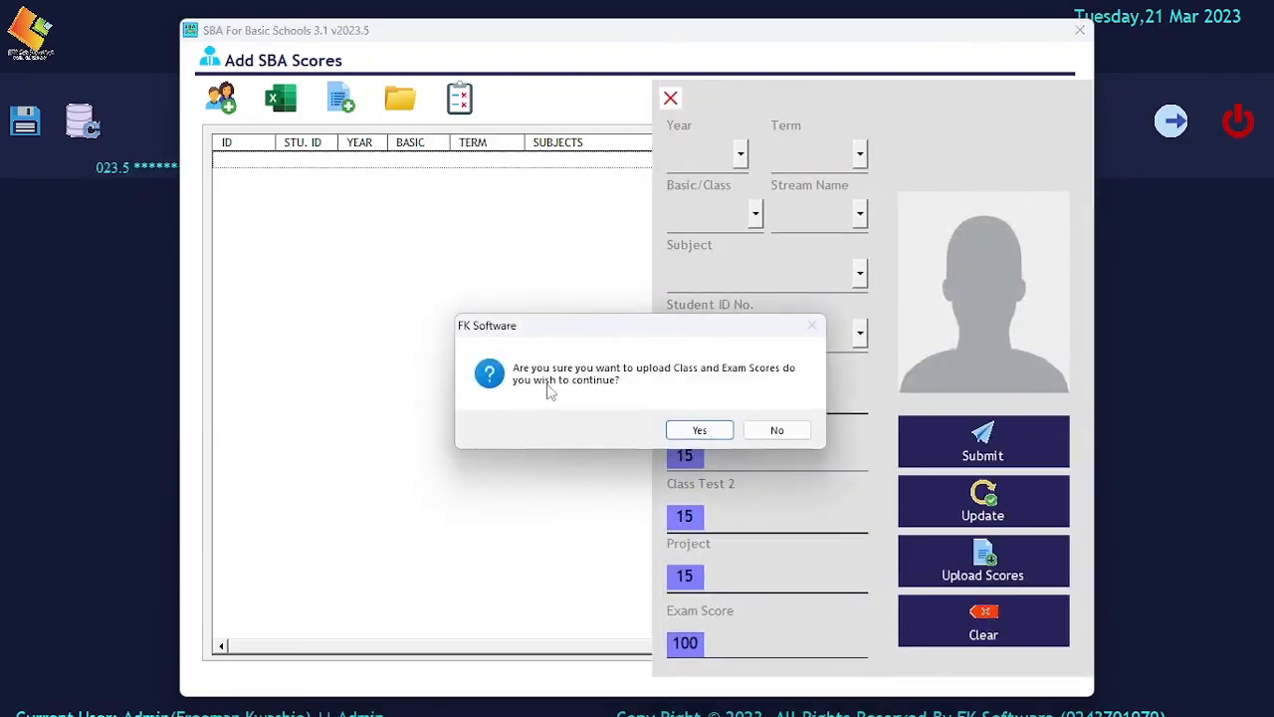
Confirm the upload and import the 2023 Basic 6 B6 Term 1 SBA Input File from the Desktop
left_click(699, 430)
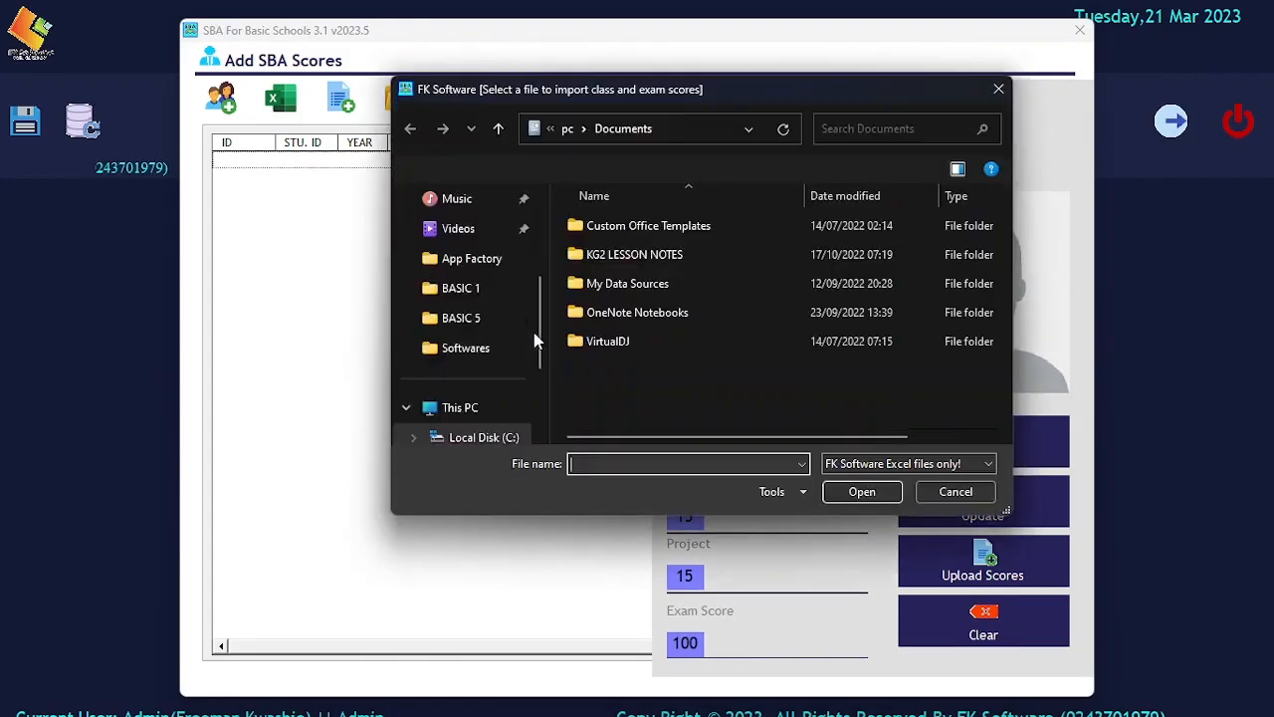
left_click_drag(704, 95, 611, 94)
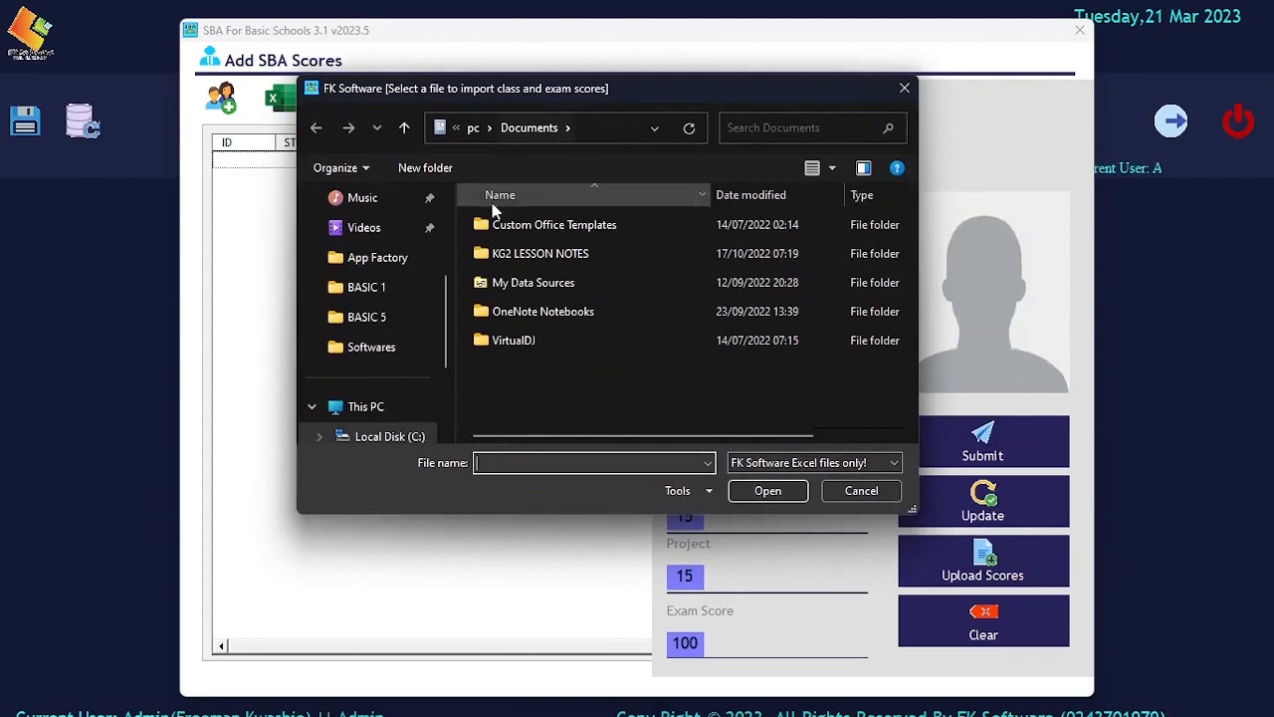
scroll(373, 289, "up", 4)
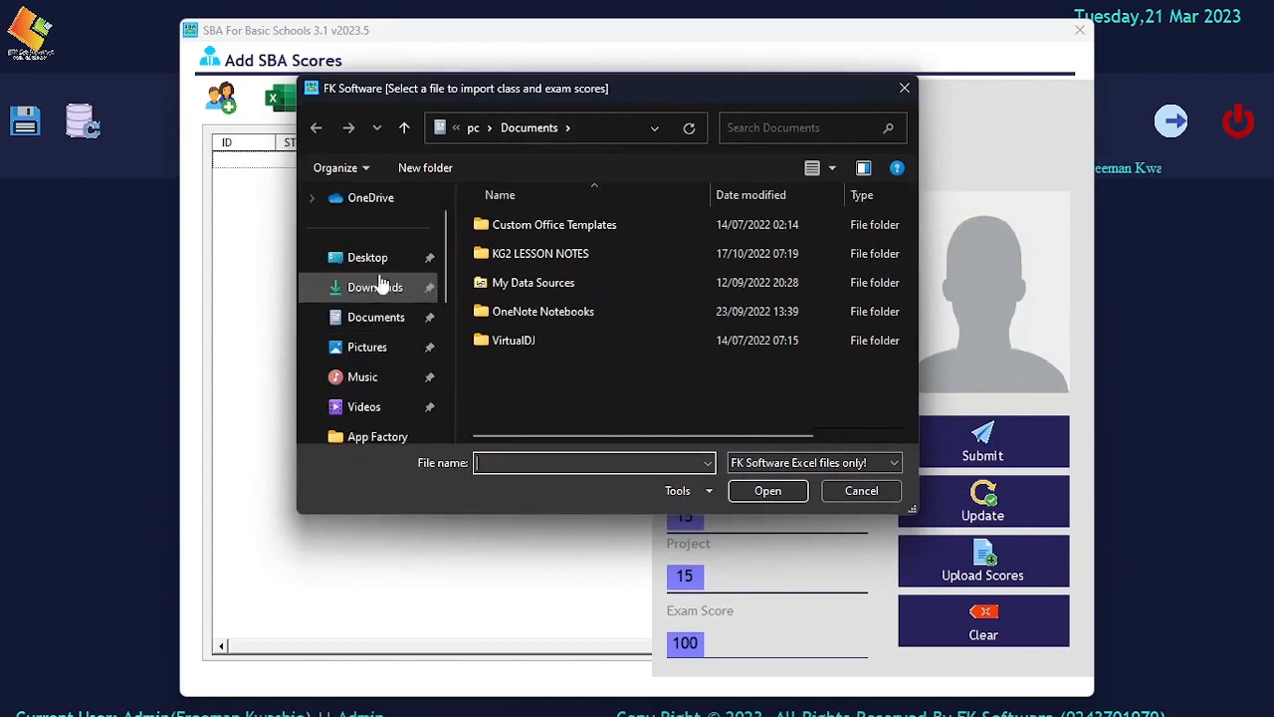
left_click(379, 260)
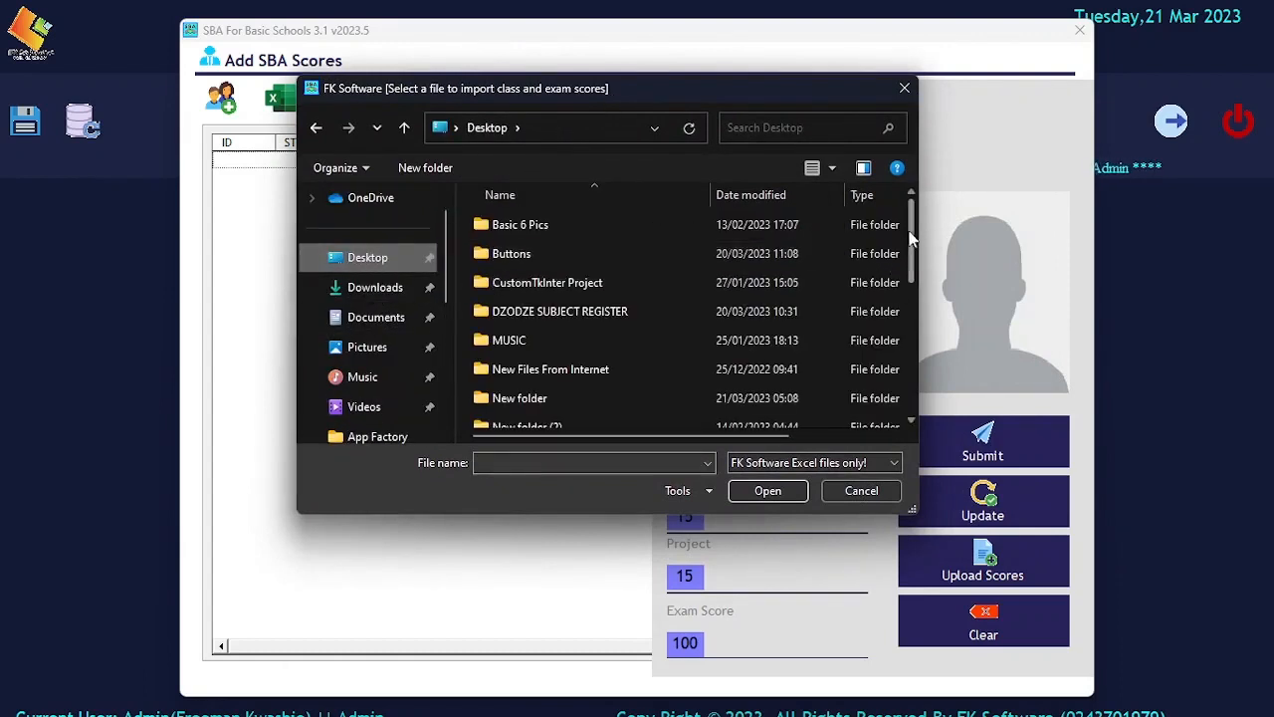
left_click_drag(913, 245, 902, 302)
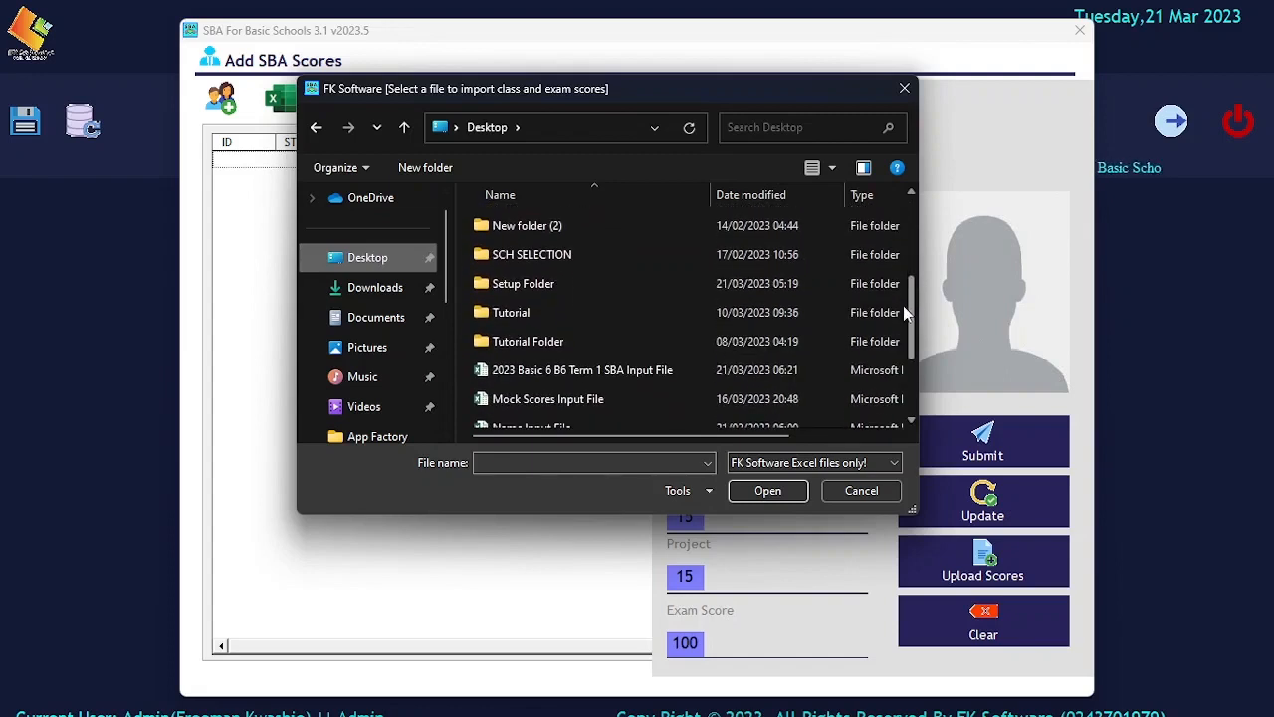
left_click(524, 371)
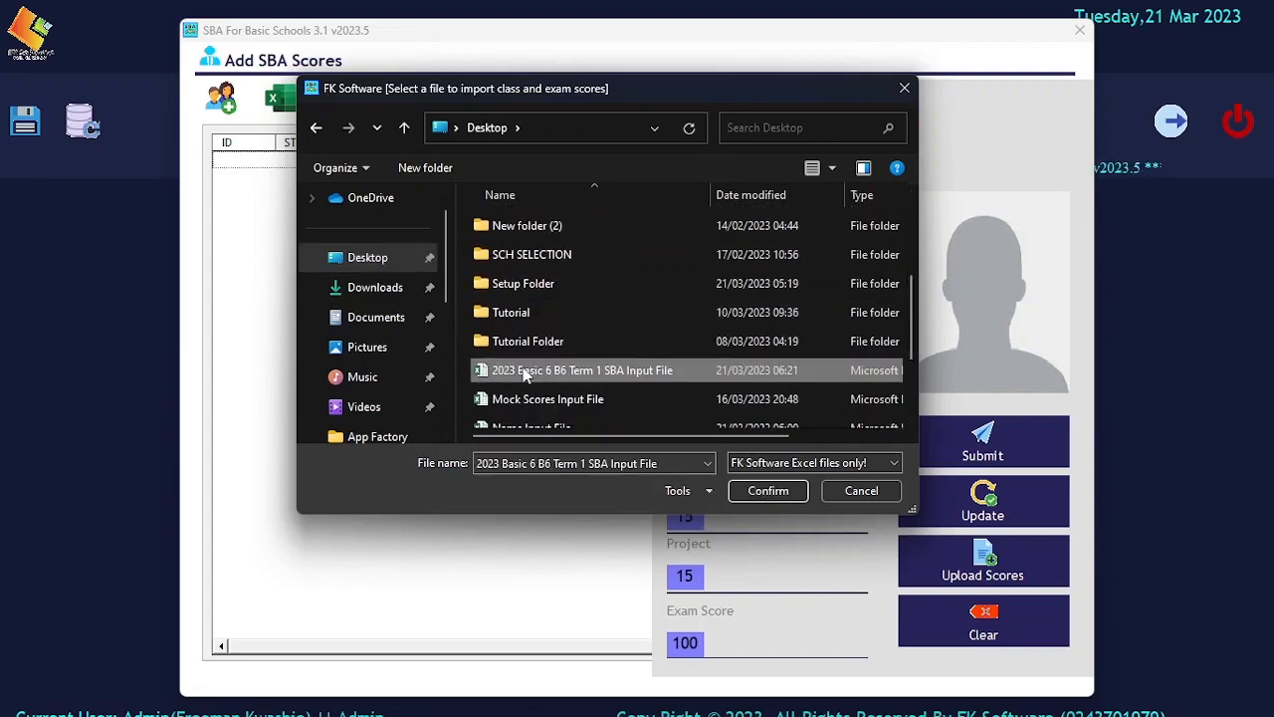
left_click(749, 490)
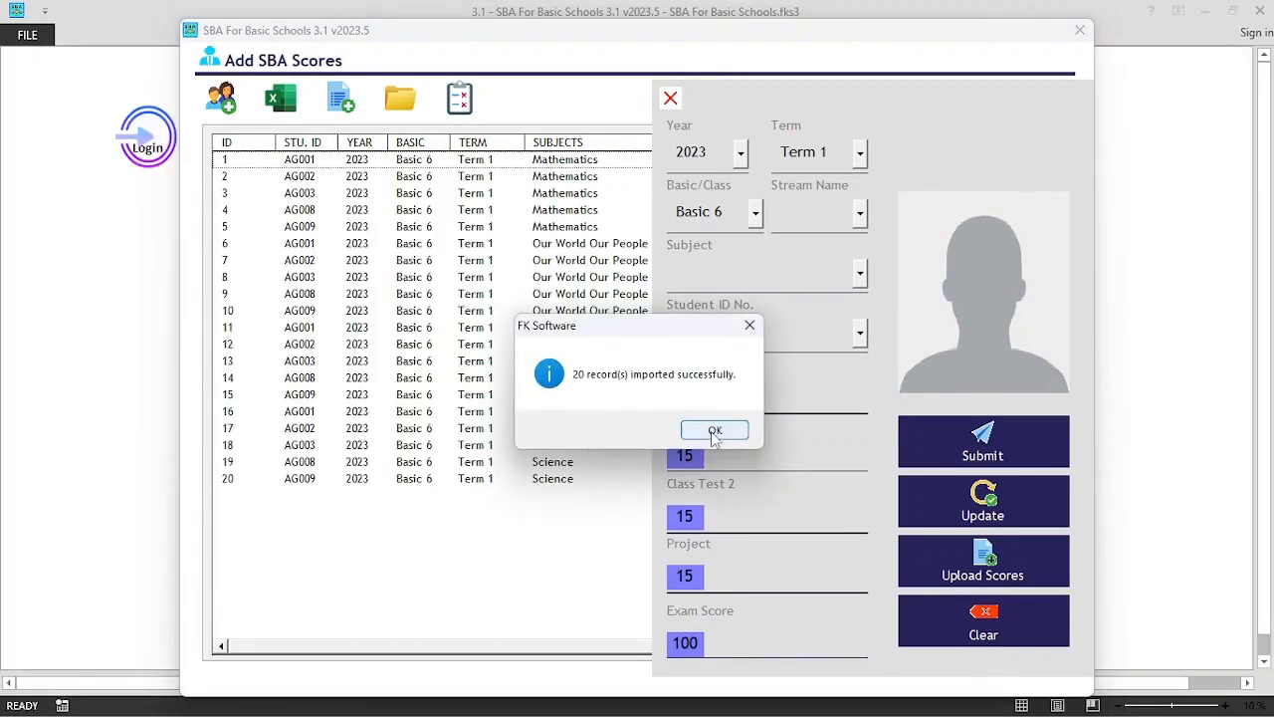
Dismiss the success message, review the imported totals, grades and positions, then close Add SBA Scores
left_click(715, 434)
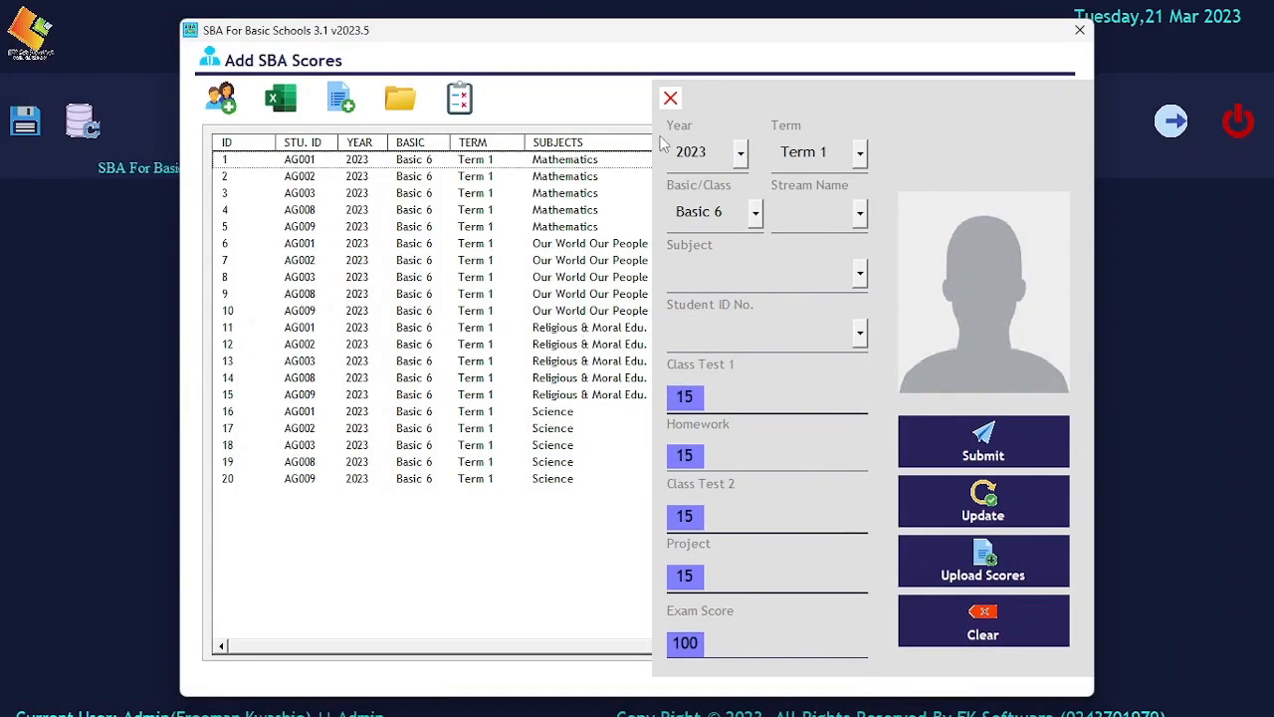
left_click(670, 98)
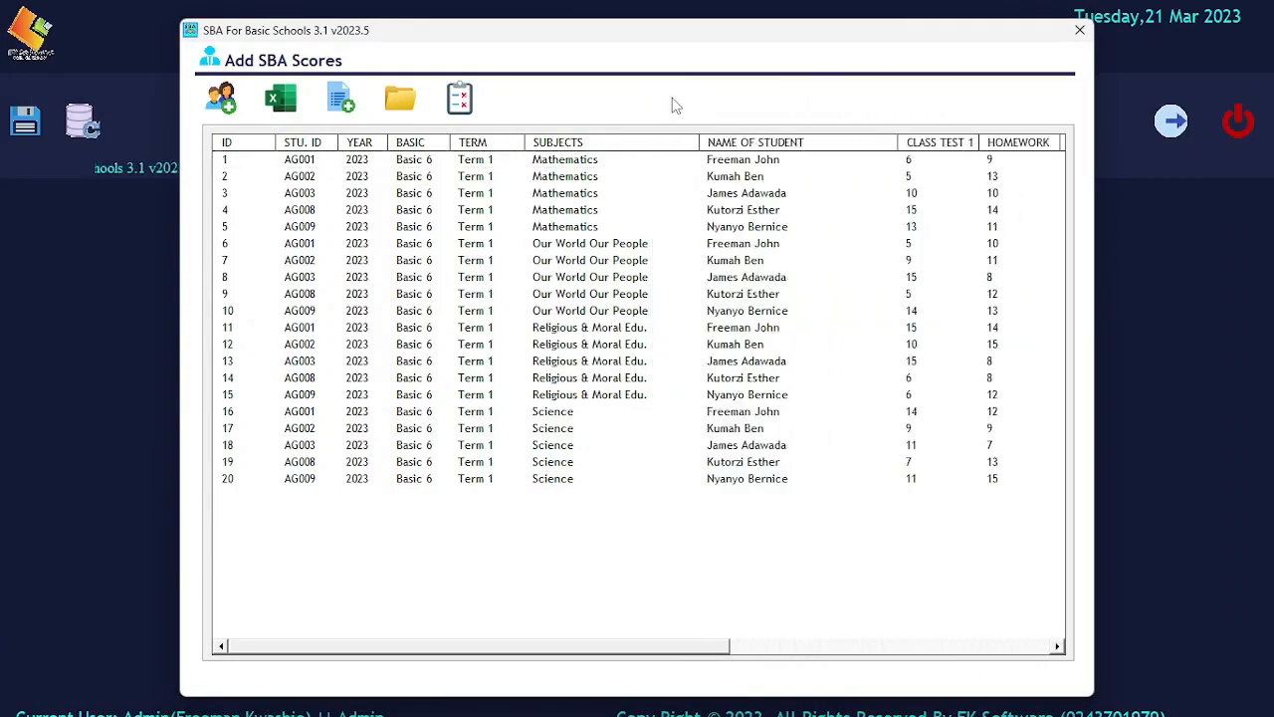
left_click_drag(489, 649, 876, 651)
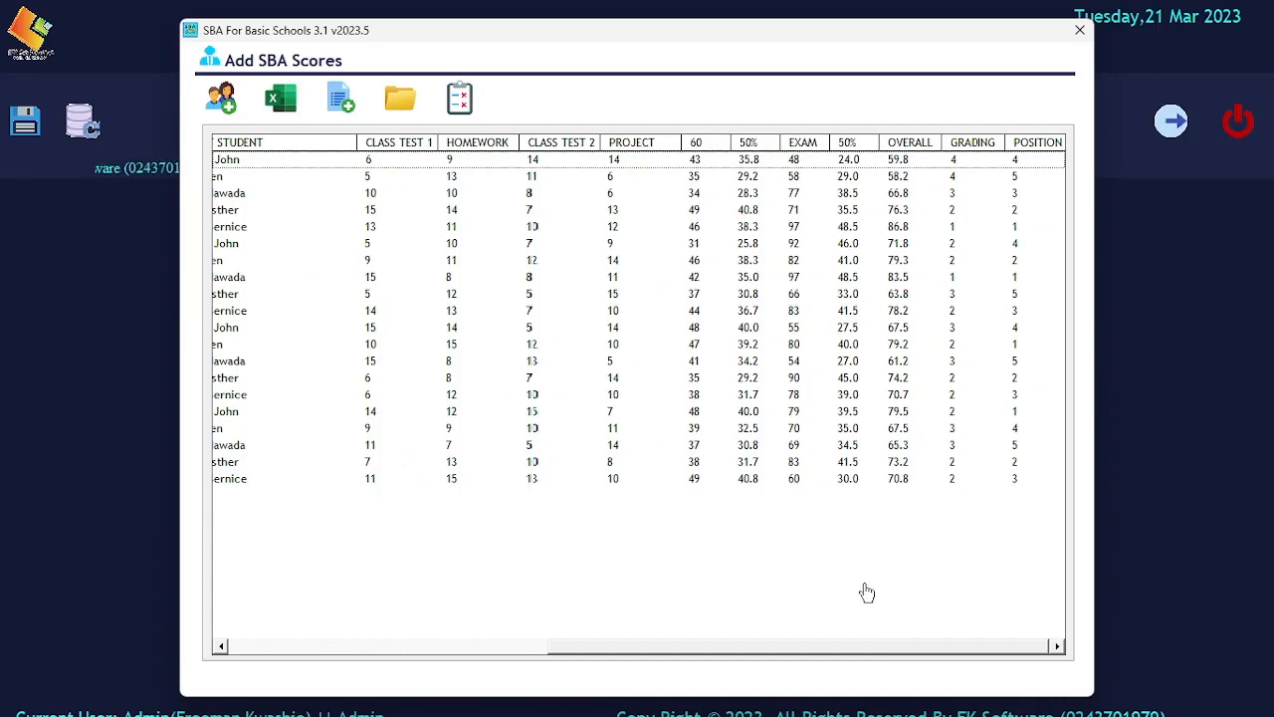
left_click_drag(600, 649, 755, 625)
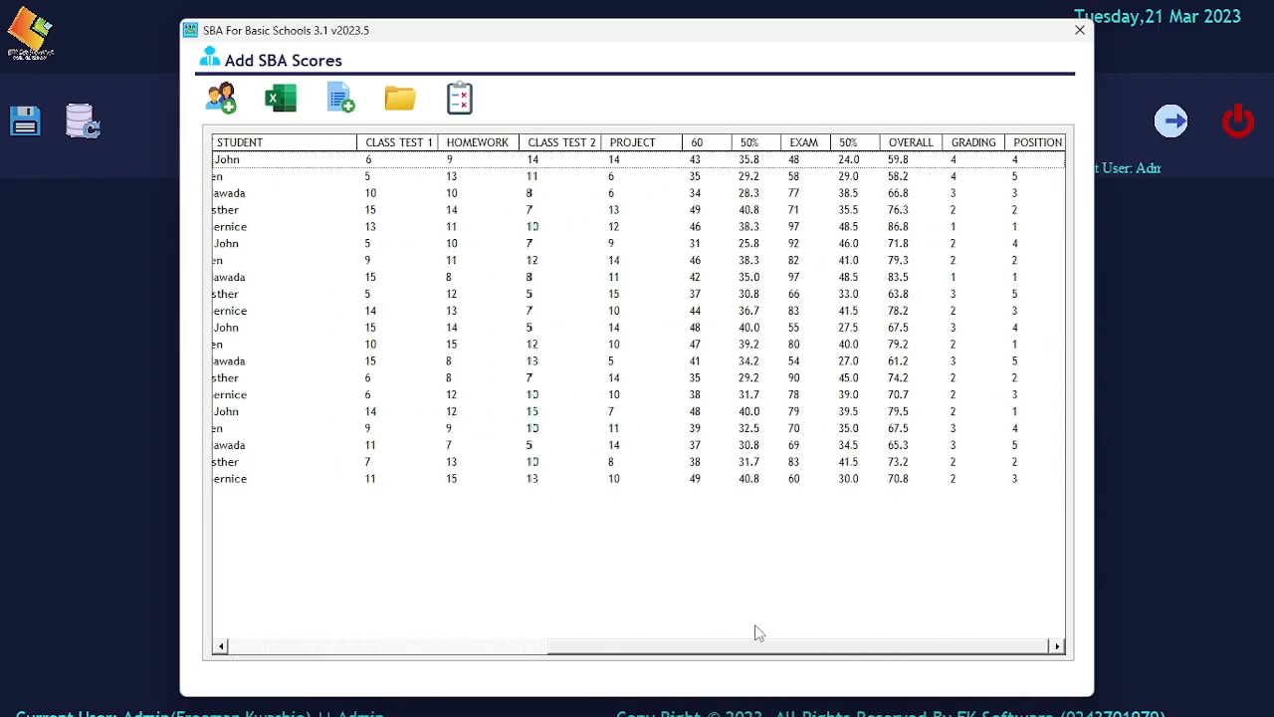
left_click(1080, 32)
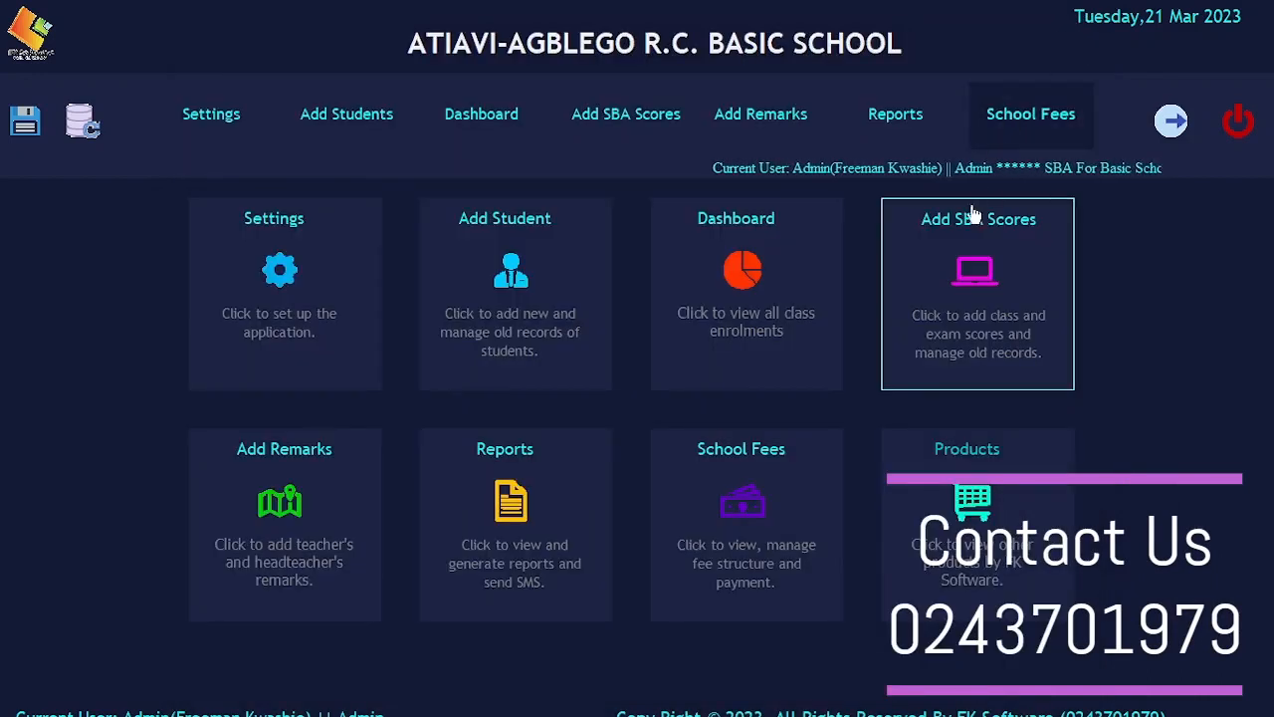